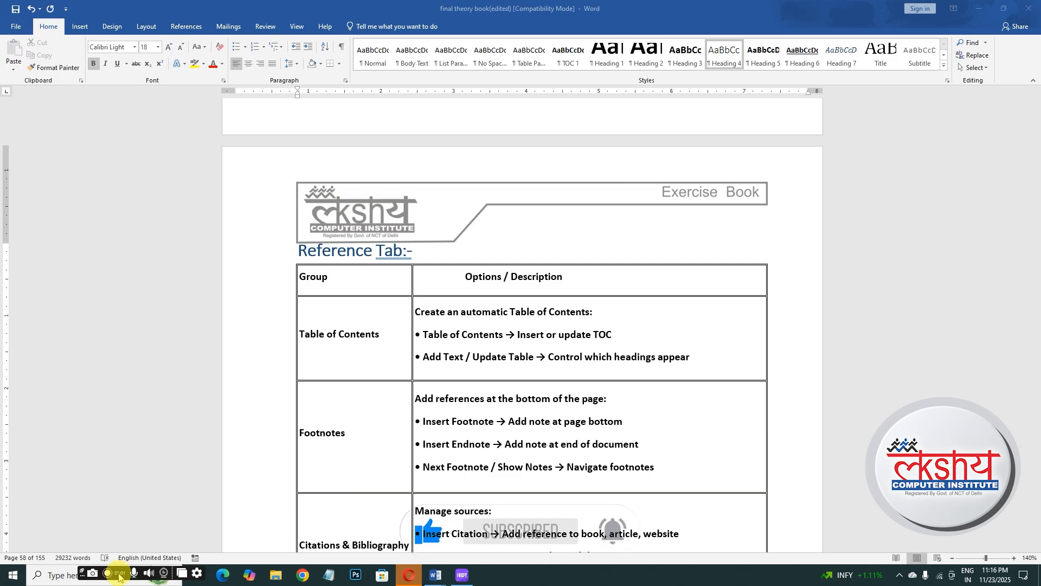
- Switch to the LAKSHAYA COMPUTER INSTITUTE document window
left_click(436, 576)
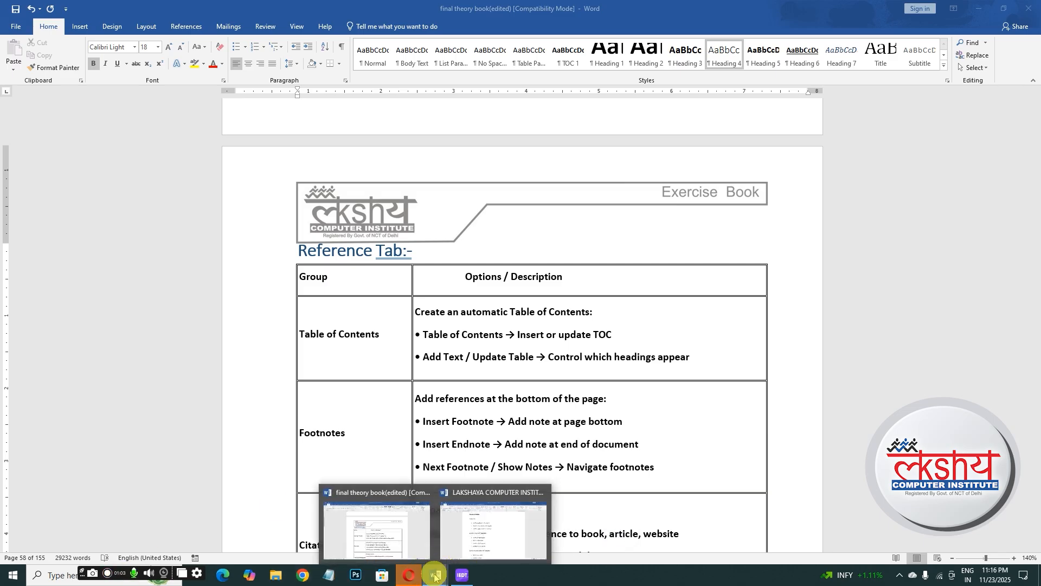
left_click(491, 523)
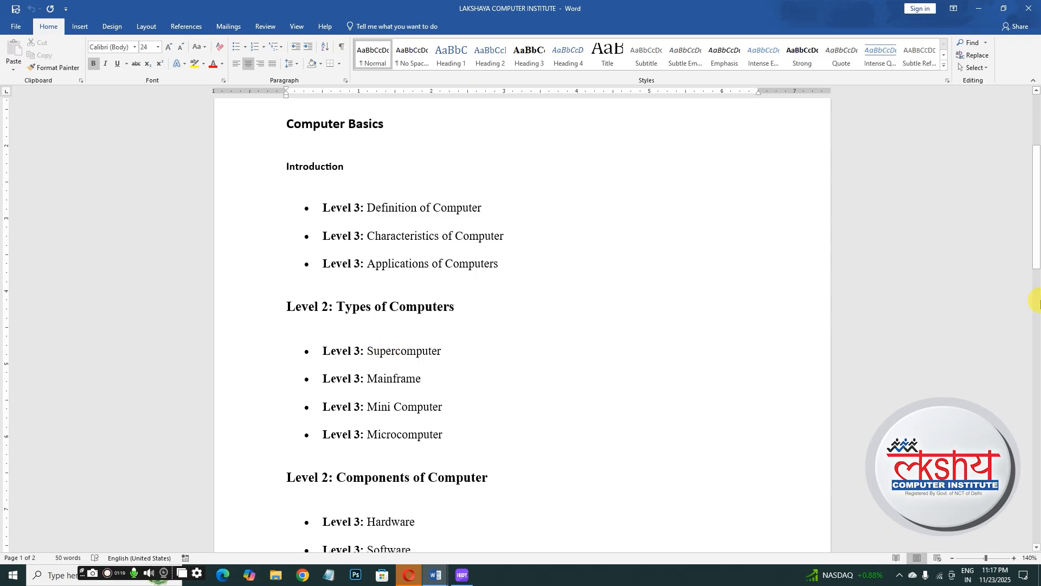
- Add the 'Computer Basics' heading to the table of contents at Level 1
left_click_drag(1037, 203, 1036, 168)
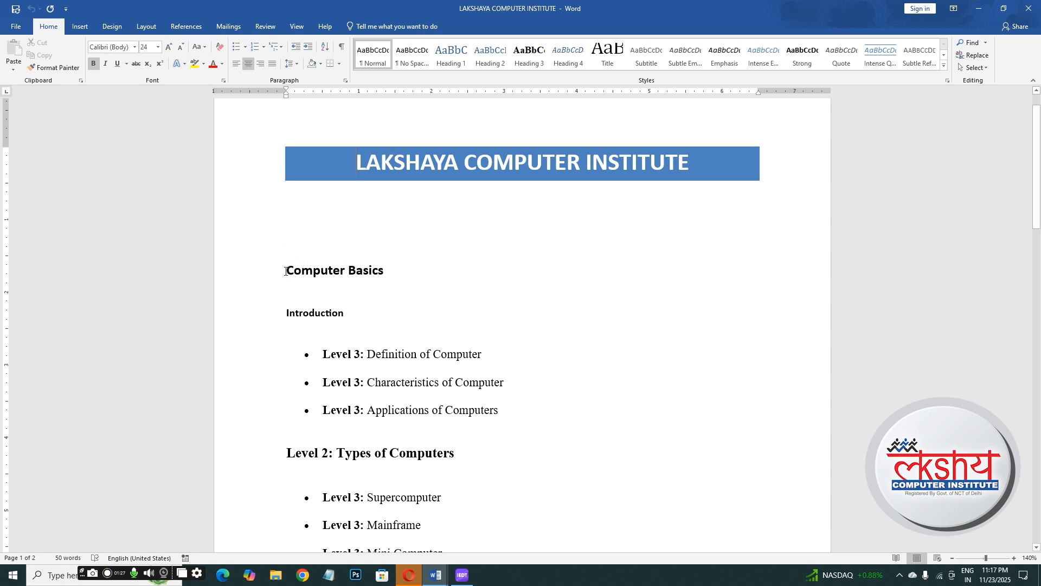
left_click_drag(286, 271, 389, 274)
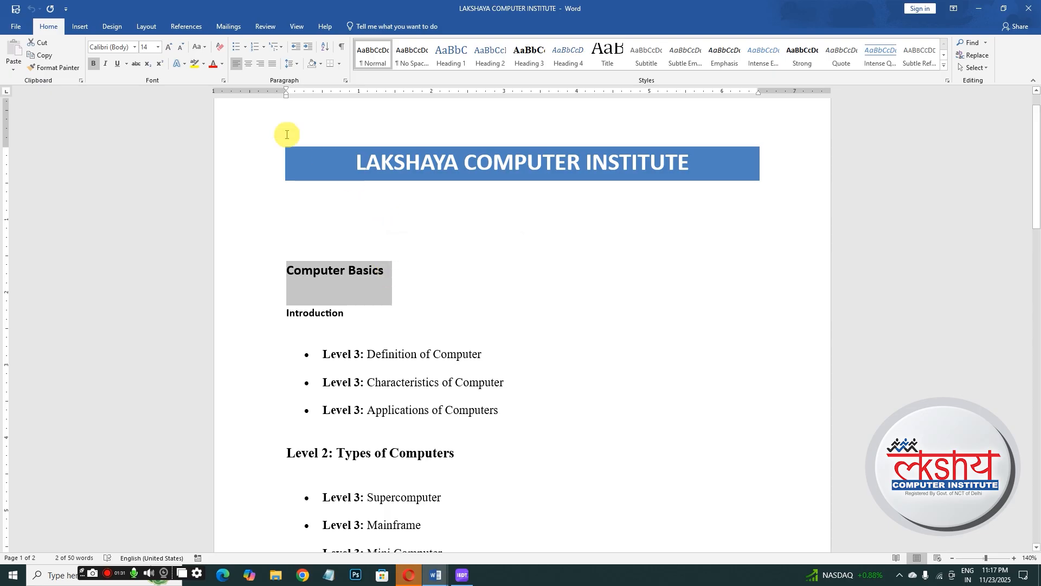
left_click(197, 27)
left_click(52, 48)
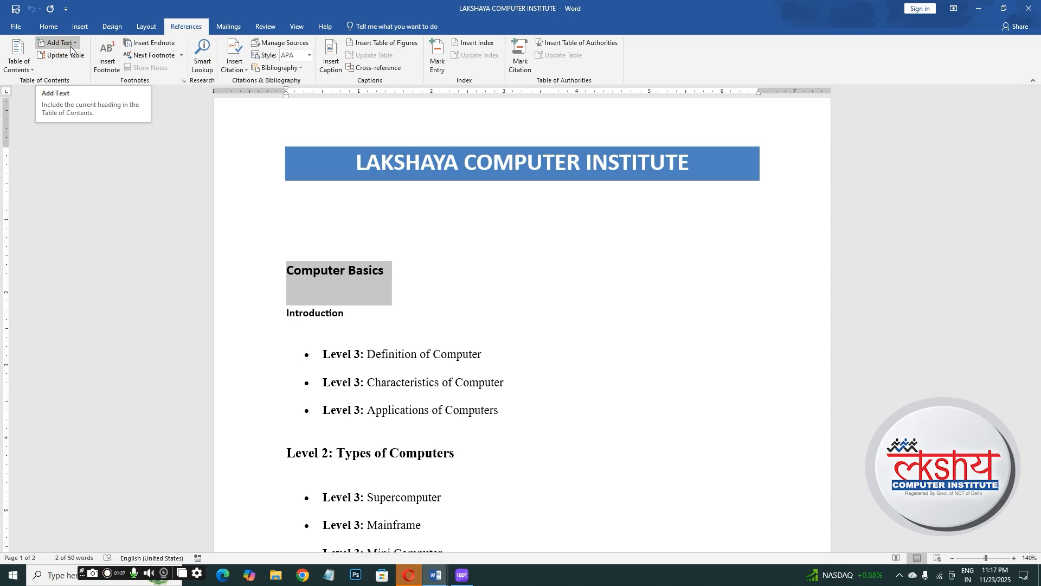
left_click(76, 49)
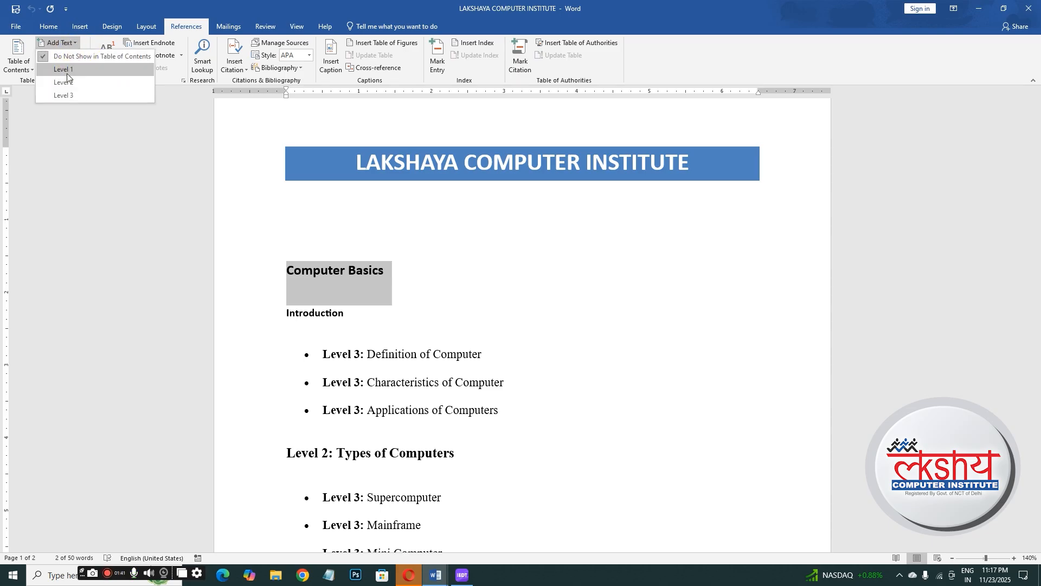
left_click(66, 70)
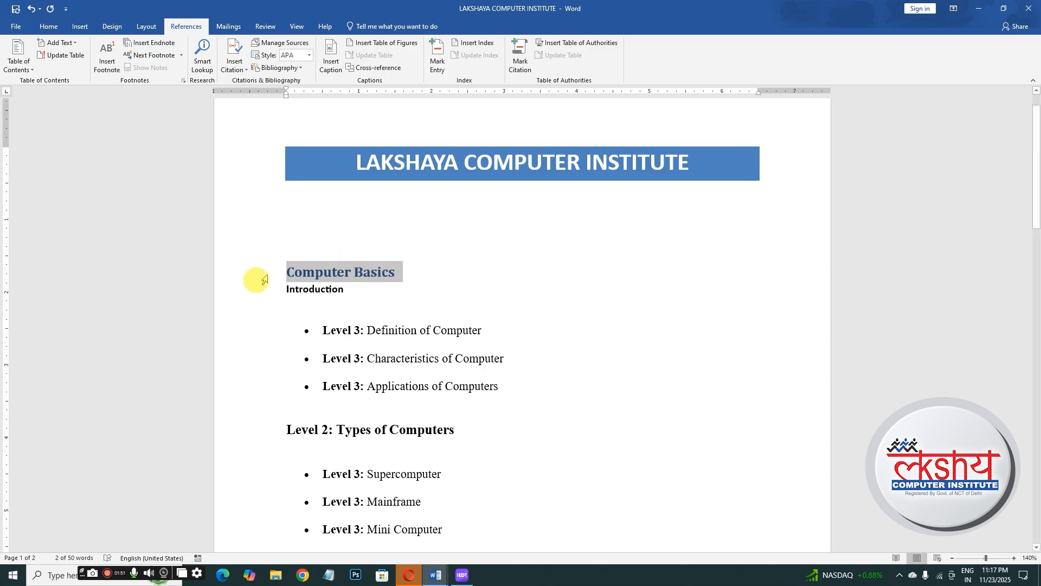
- Add the 'Introduction' line to the table of contents at Level 2
left_click(276, 301)
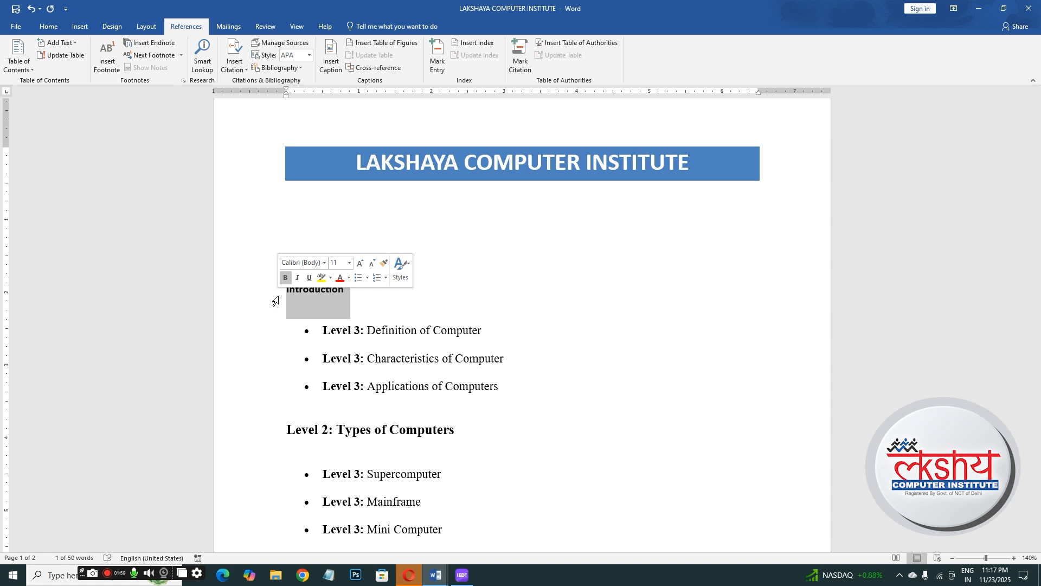
left_click(75, 45)
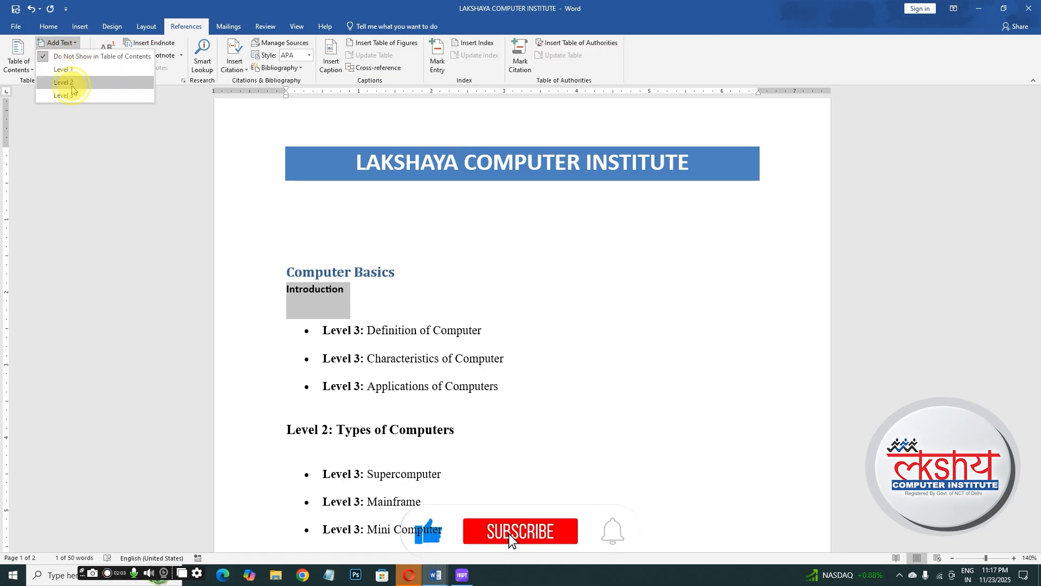
left_click(72, 83)
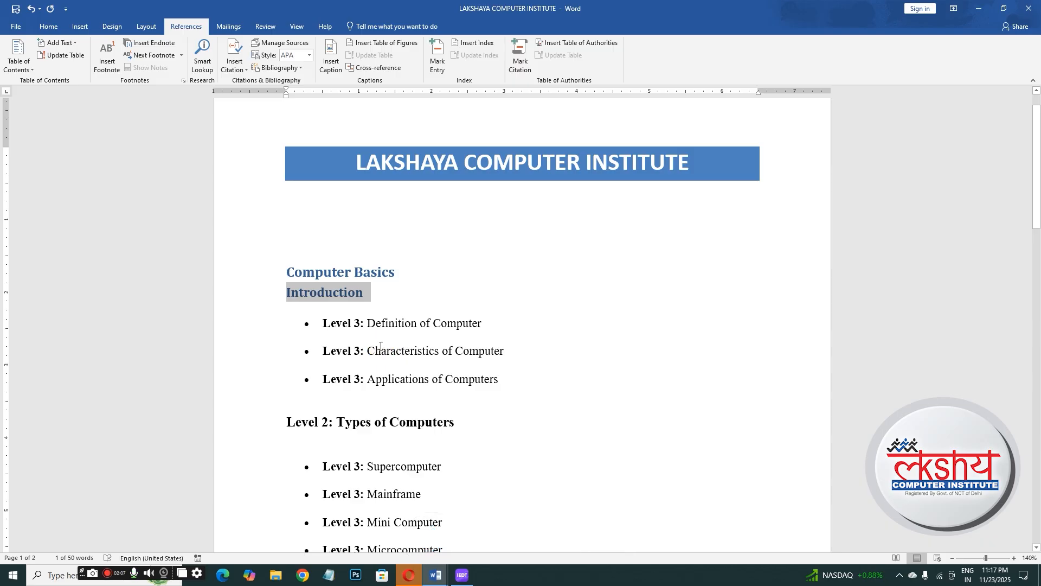
- Add the 'Level 3: Definition of Computer' line to the table of contents at Level 3
left_click(375, 328)
left_click_drag(324, 323, 478, 321)
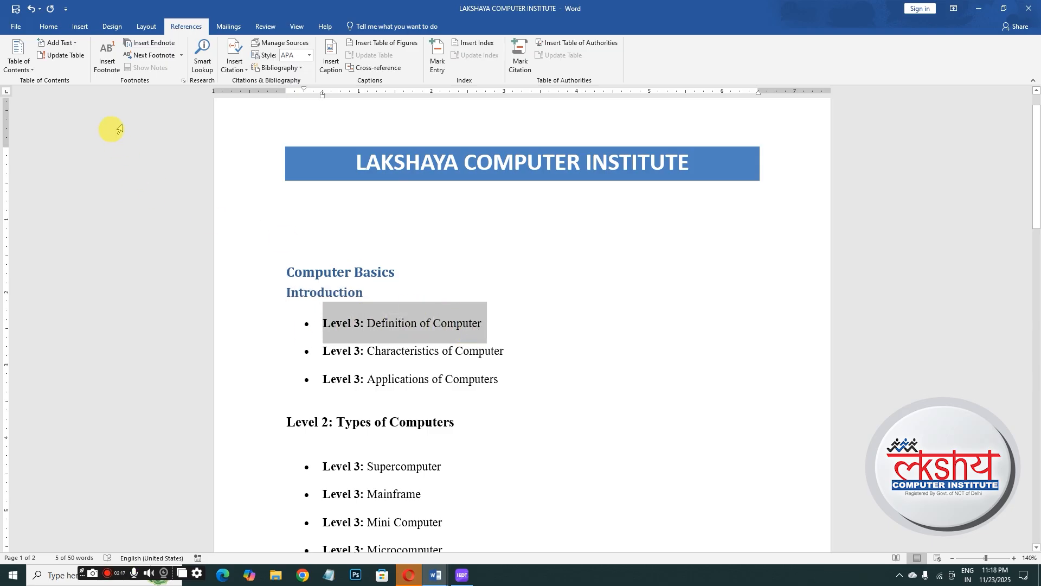
left_click(61, 43)
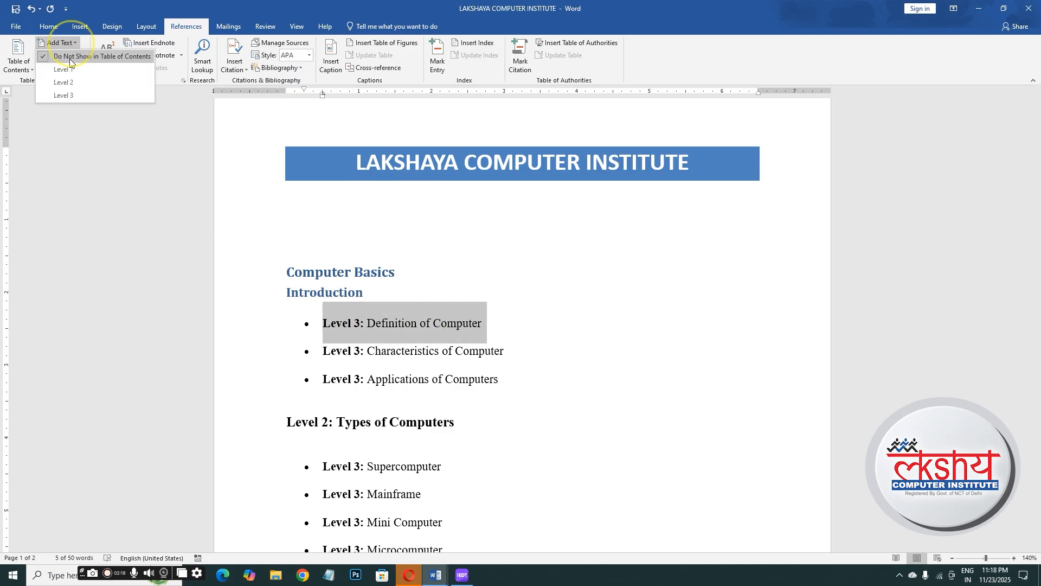
left_click(69, 97)
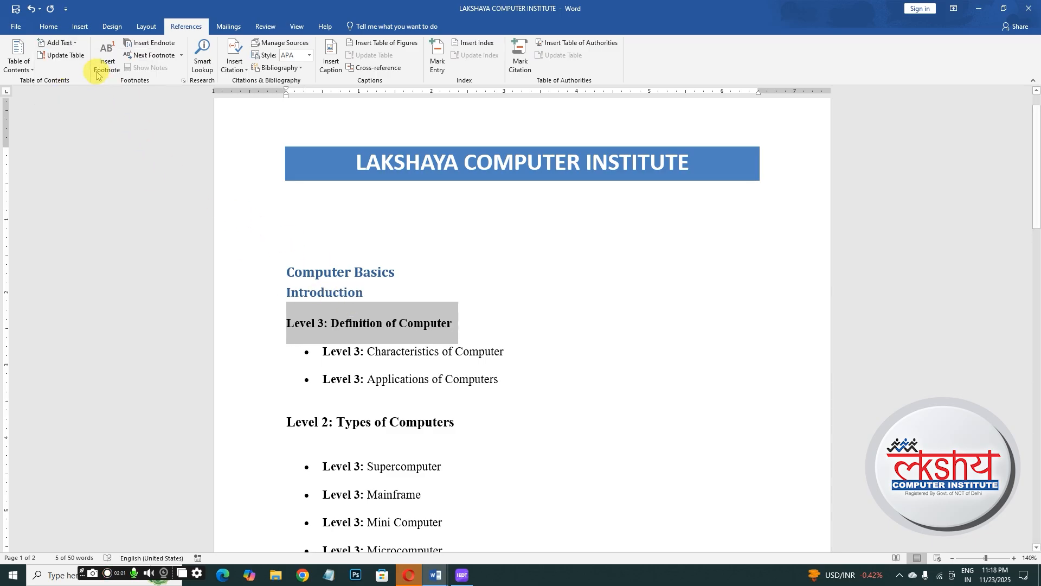
left_click(62, 42)
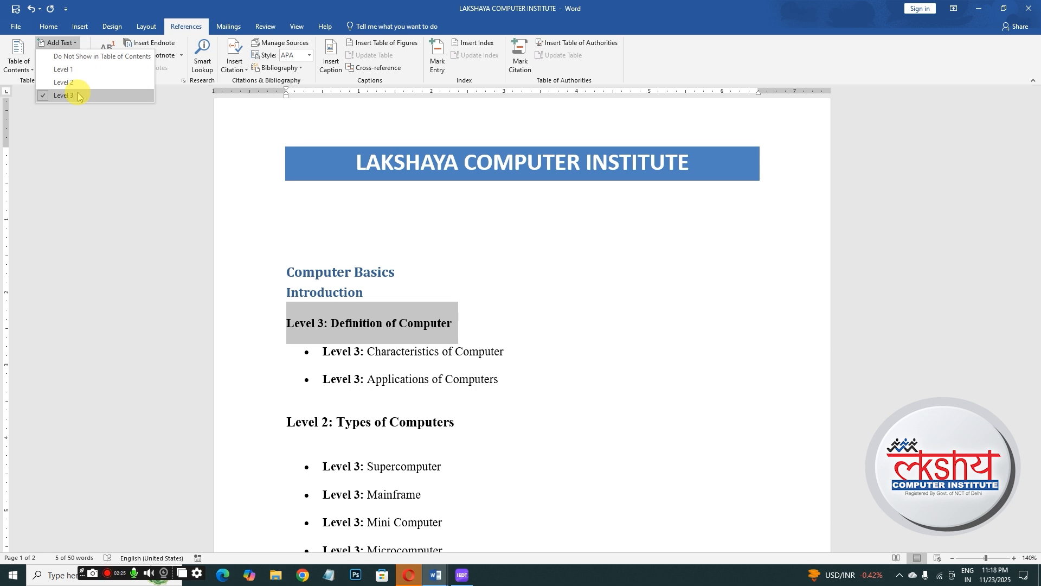
left_click(326, 369)
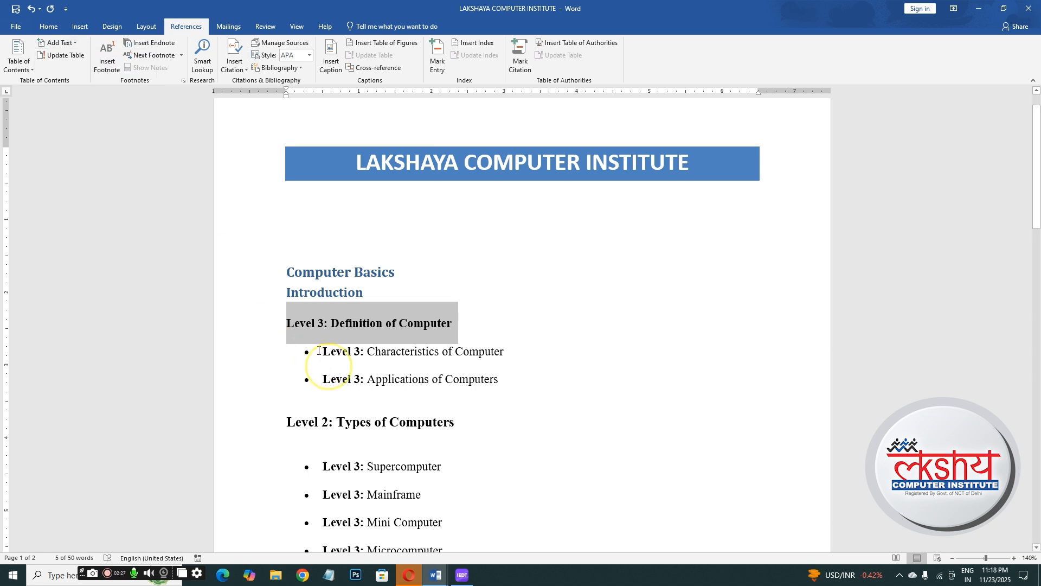
- Add the 'Level 3: Characteristics of Computer' line to the table of contents at Level 3
left_click_drag(323, 352, 509, 354)
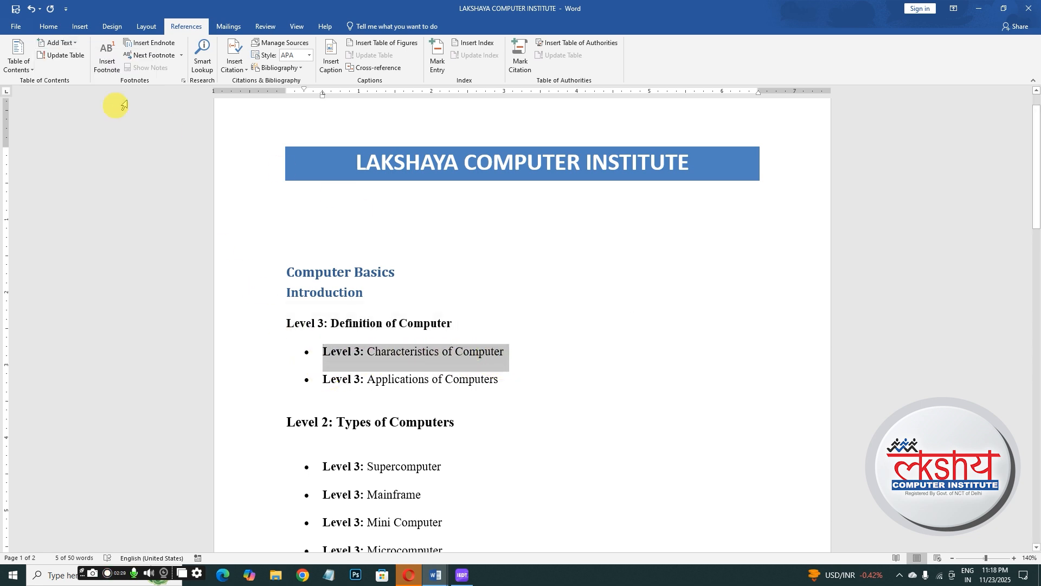
left_click(61, 43)
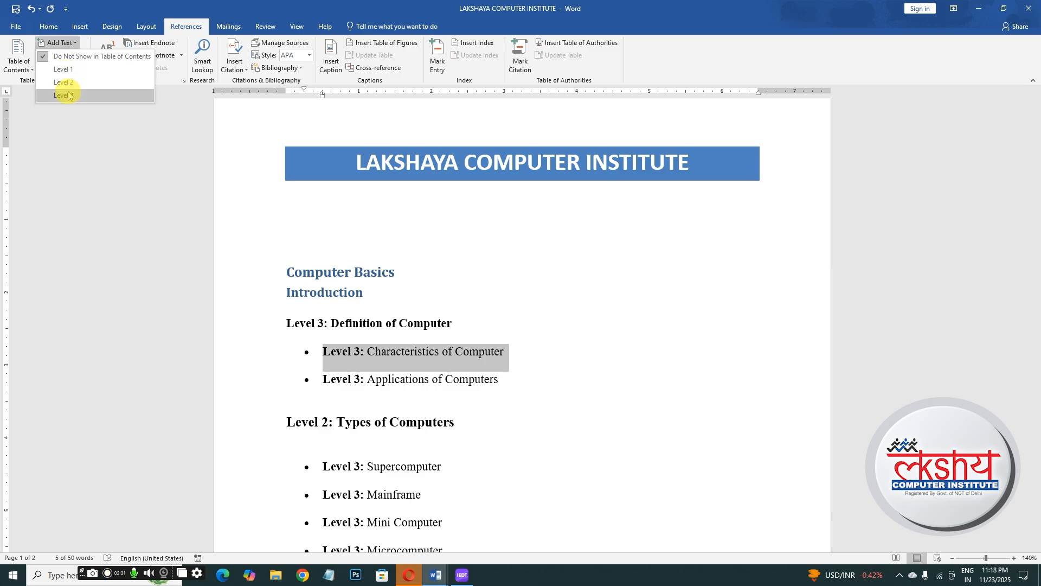
left_click(67, 96)
- Add the 'Level 3: Applications of Computers' line to the table of contents at Level 3
left_click_drag(305, 380, 501, 378)
left_click(60, 43)
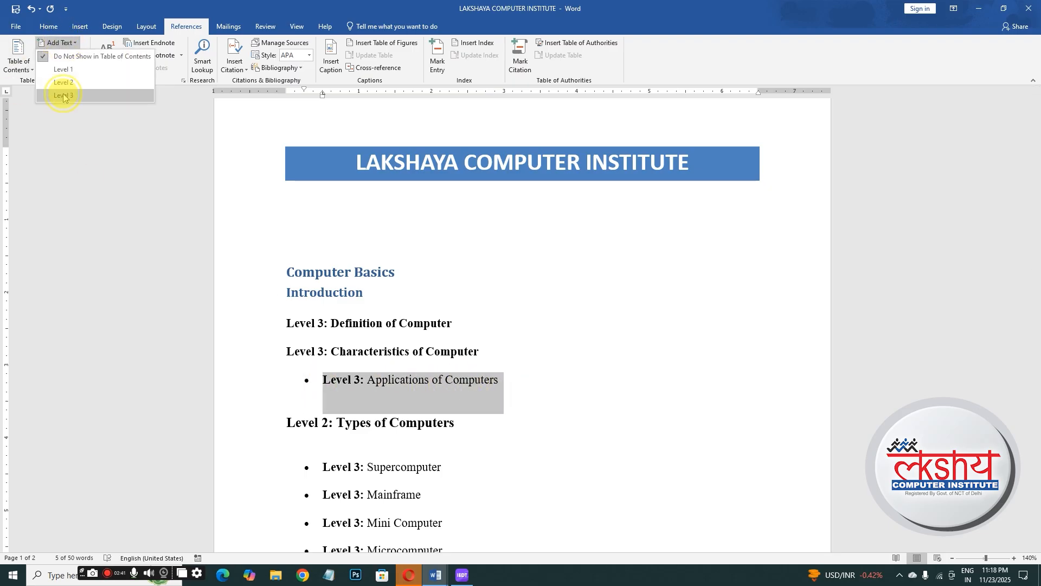
left_click(68, 96)
- Add the 'Level 2: Types of Computers' heading to the table of contents at Level 2
left_click_drag(284, 408, 465, 418)
left_click(57, 43)
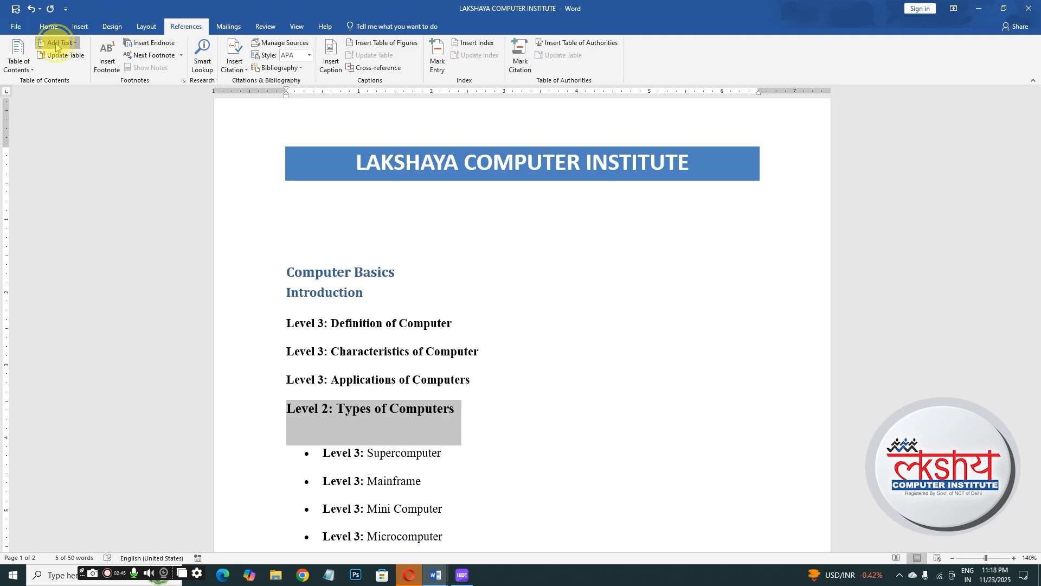
left_click(64, 83)
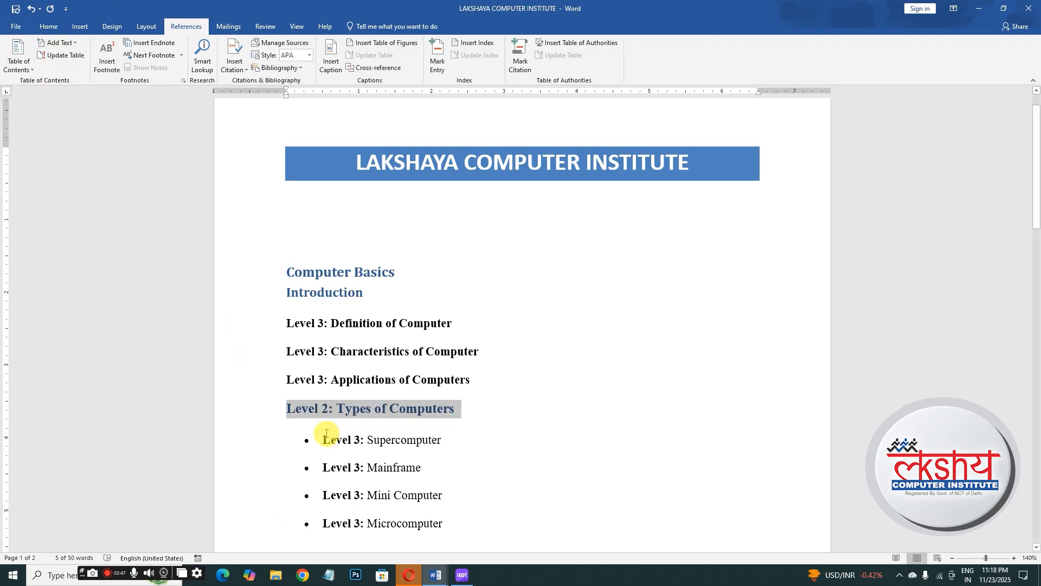
- Add the 'Level 3: Supercomputer' line to the table of contents at Level 3
left_click_drag(323, 443, 458, 442)
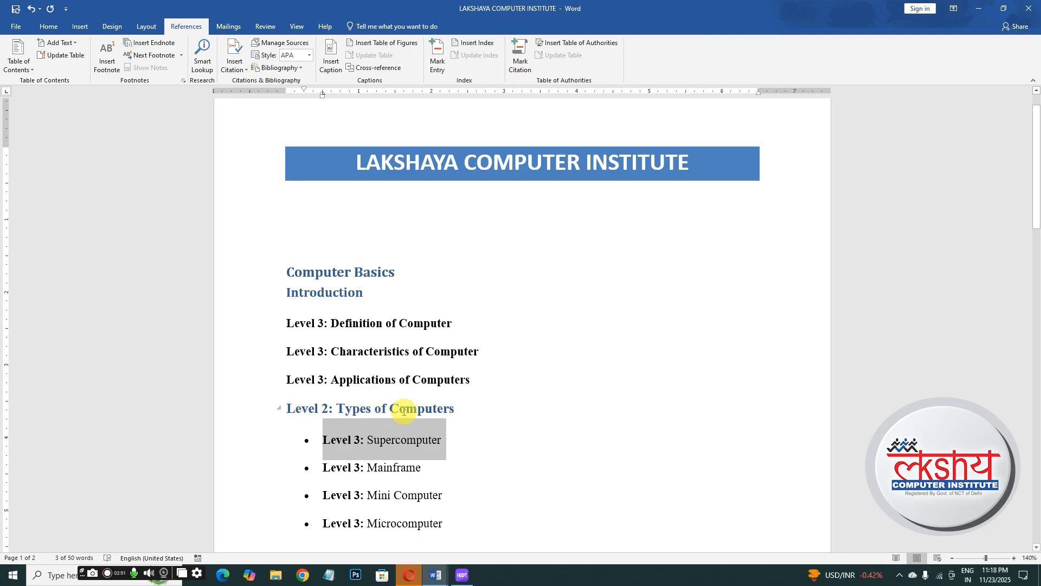
left_click(53, 46)
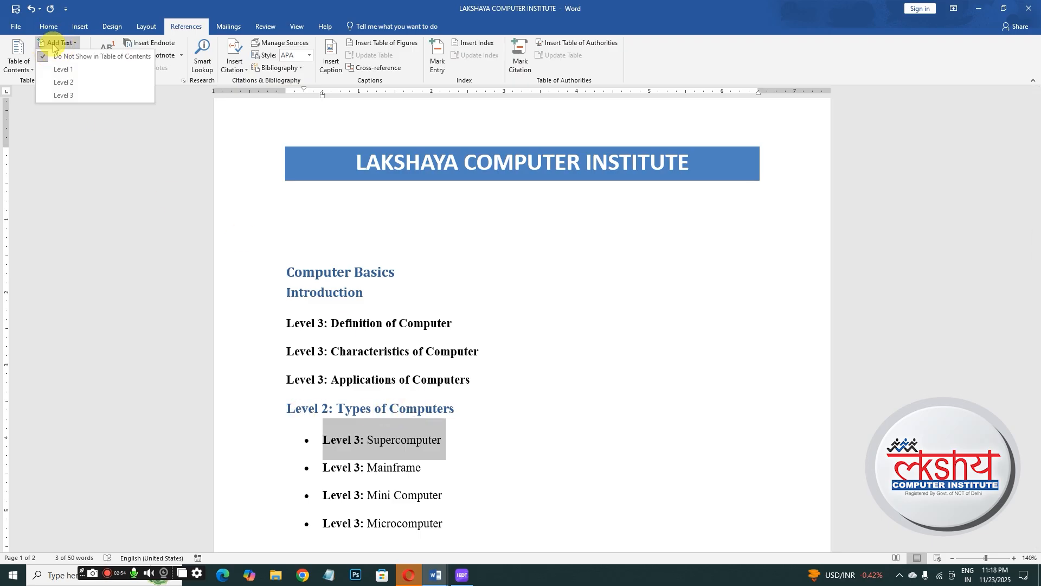
left_click(60, 96)
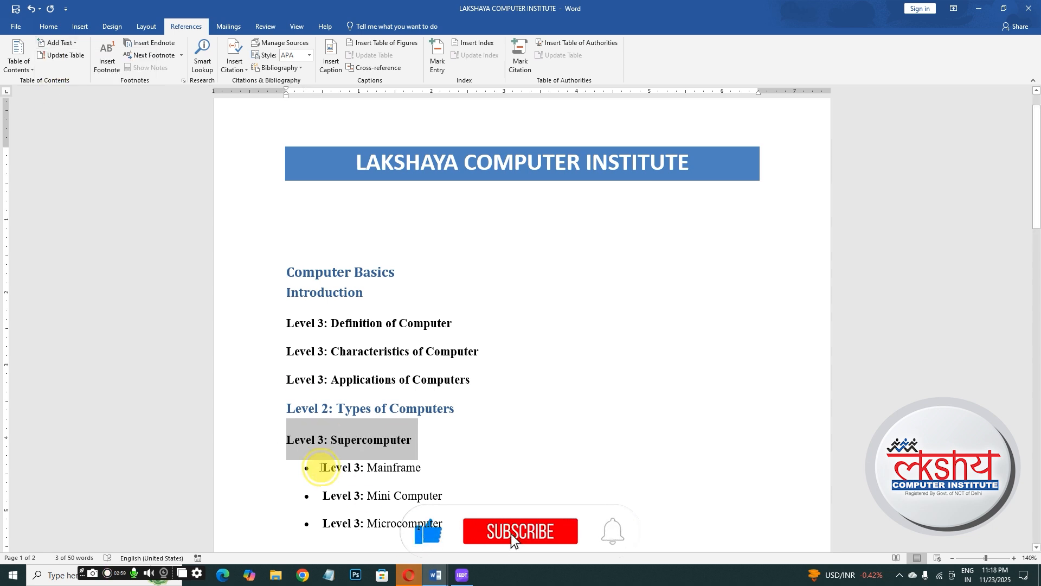
- Add the 'Level 3: Mainframe' line to the table of contents at Level 3
left_click_drag(321, 467, 448, 466)
left_click(58, 43)
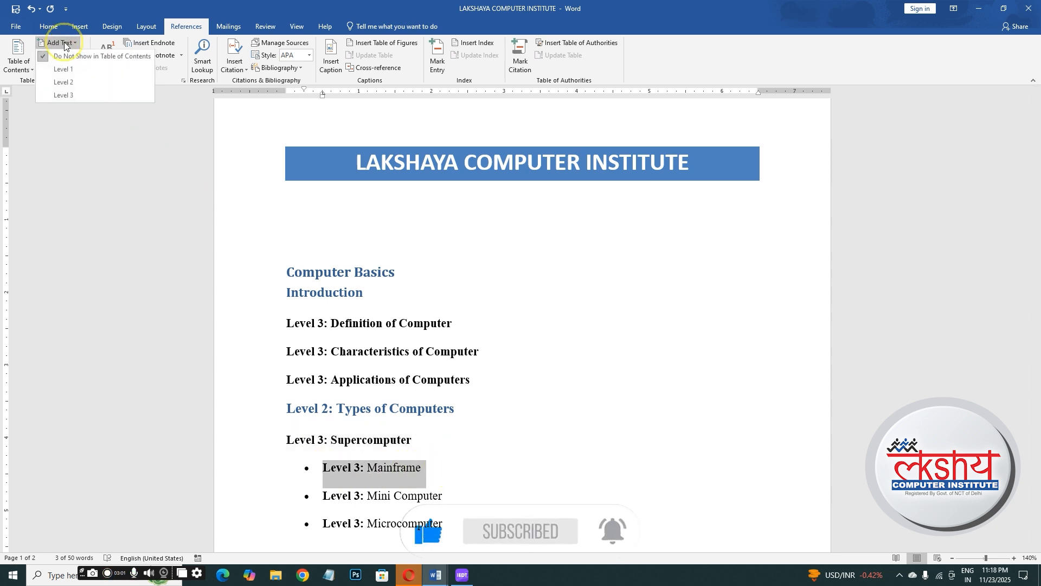
left_click(67, 101)
- Add the 'Level 3: Mini Computer' line to the table of contents at Level 3
scroll(361, 495, "down", 1)
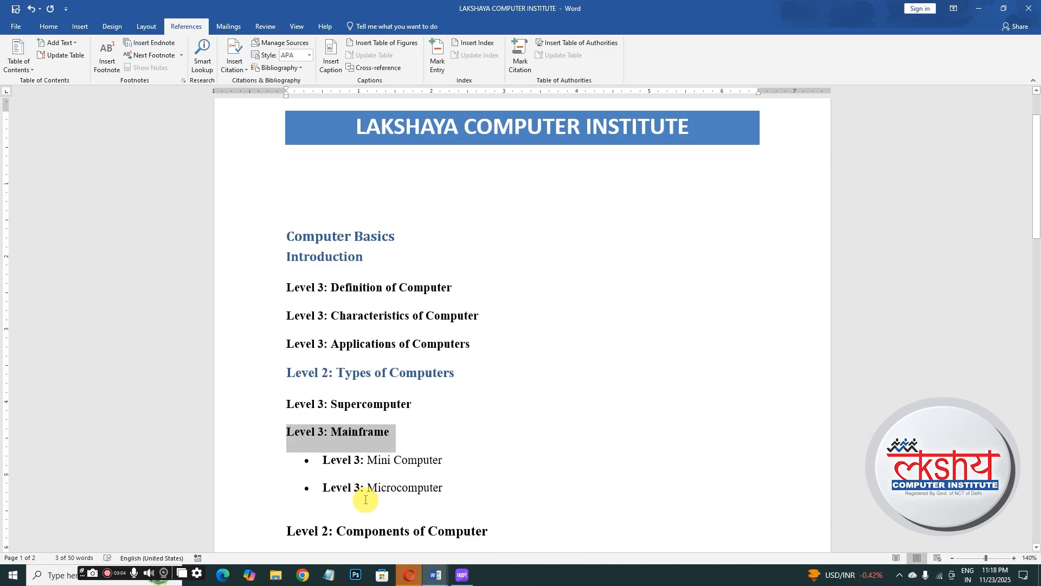
scroll(455, 487, "up", 2)
left_click_drag(1037, 128, 1037, 192)
left_click_drag(323, 305, 460, 306)
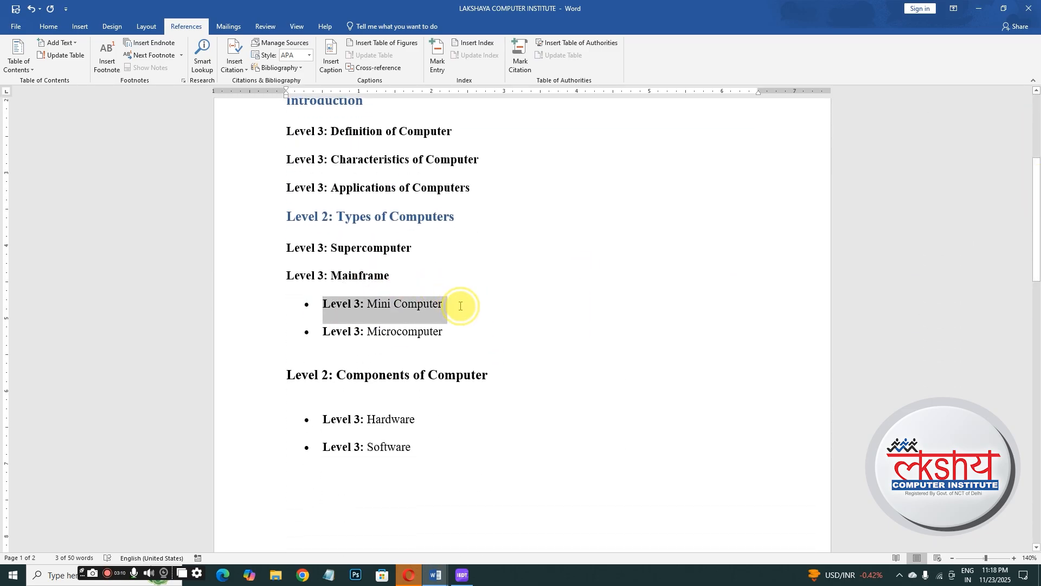
left_click(59, 43)
left_click(66, 100)
- Add the 'Level 3: Microcomputer' line to the table of contents at Level 3
left_click_drag(325, 337, 448, 336)
left_click(59, 43)
left_click(78, 100)
- Add the 'Level 2: Components of Computer' heading to the table of contents at Level 1
left_click_drag(284, 361, 494, 361)
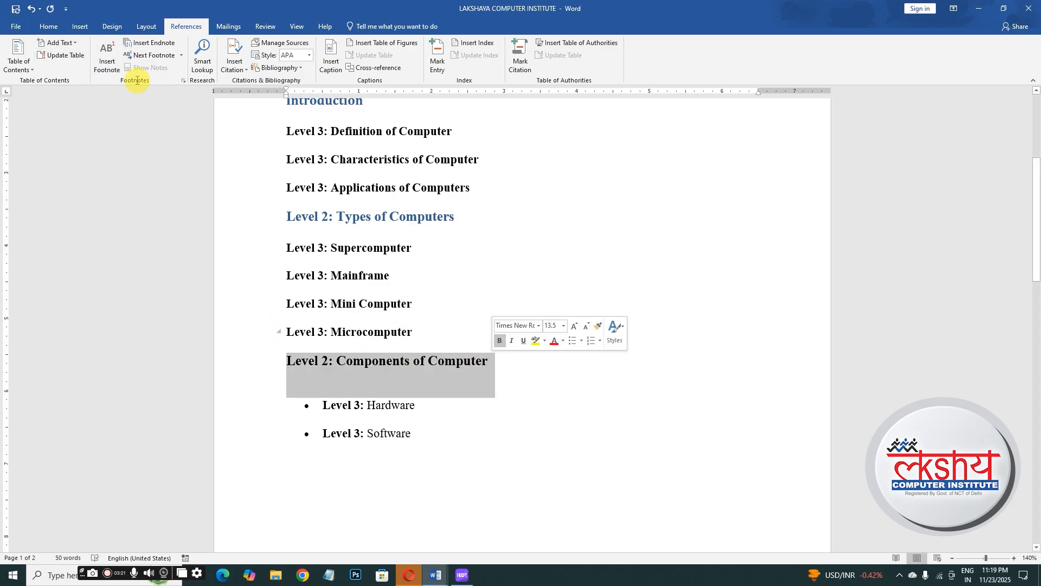
left_click(60, 42)
left_click(63, 70)
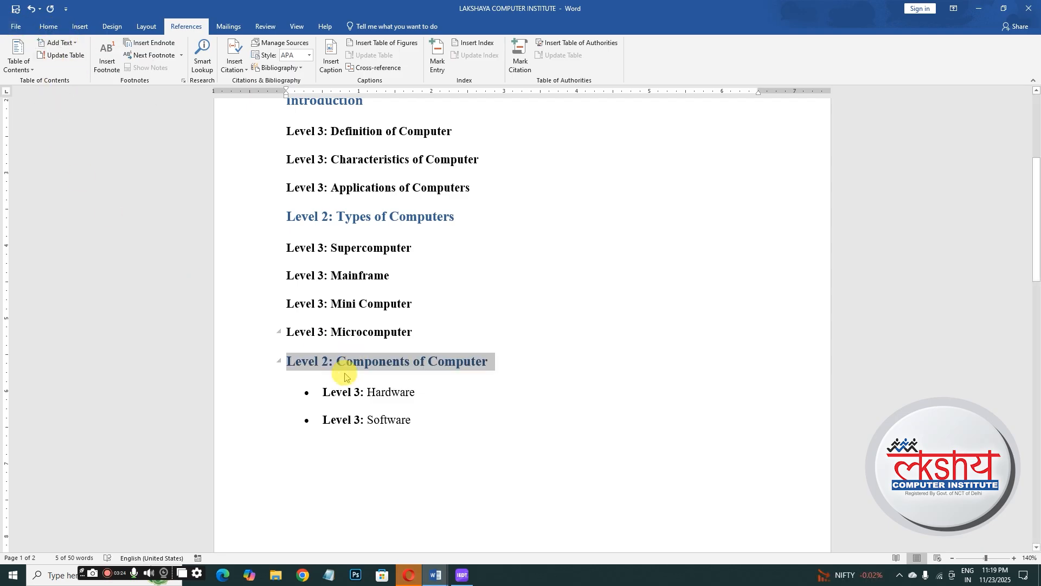
- Add the 'Level 3: Hardware' line to the table of contents at Level 3
left_click_drag(317, 394, 425, 400)
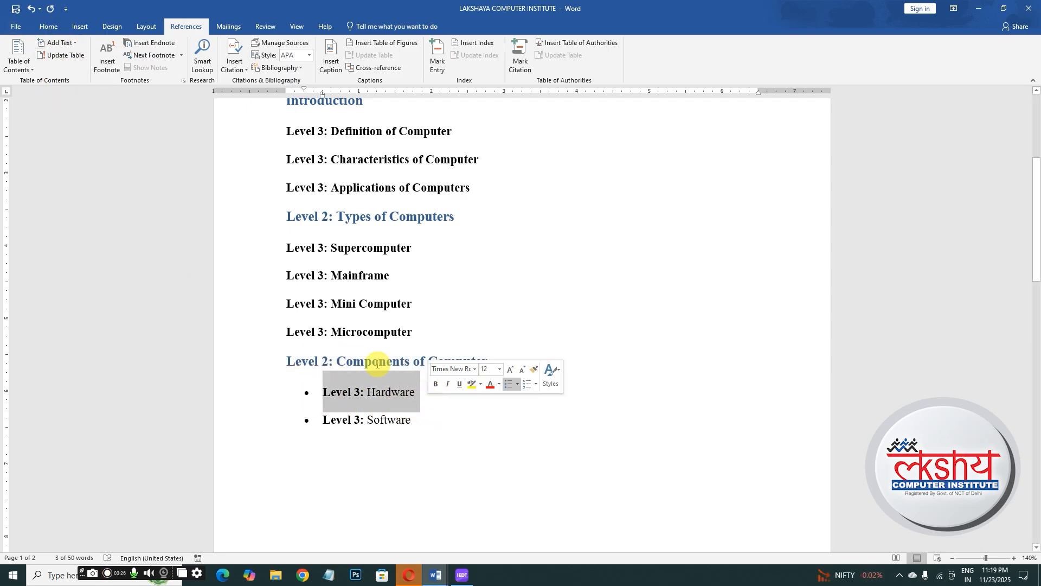
left_click(59, 42)
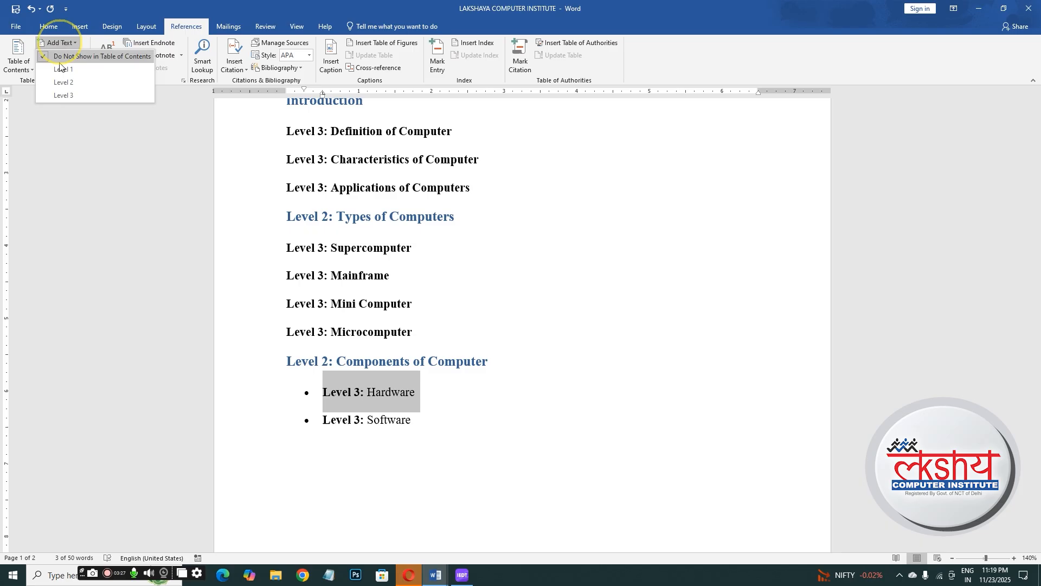
left_click(60, 96)
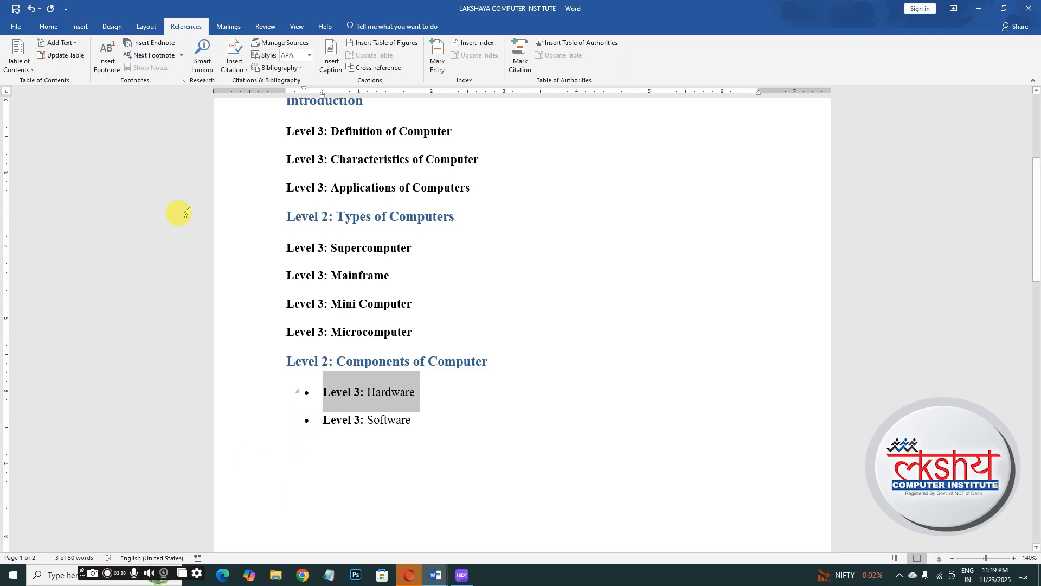
left_click(74, 46)
left_click(65, 97)
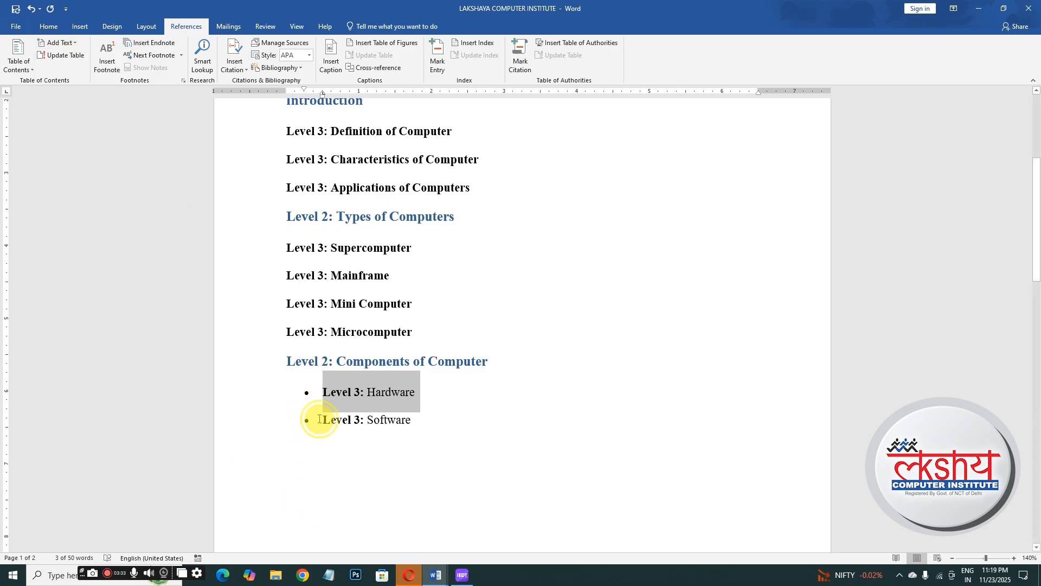
- Add the 'Level 3: Software' line to the table of contents at Level 3
left_click_drag(317, 421, 435, 427)
left_click(60, 42)
left_click(66, 97)
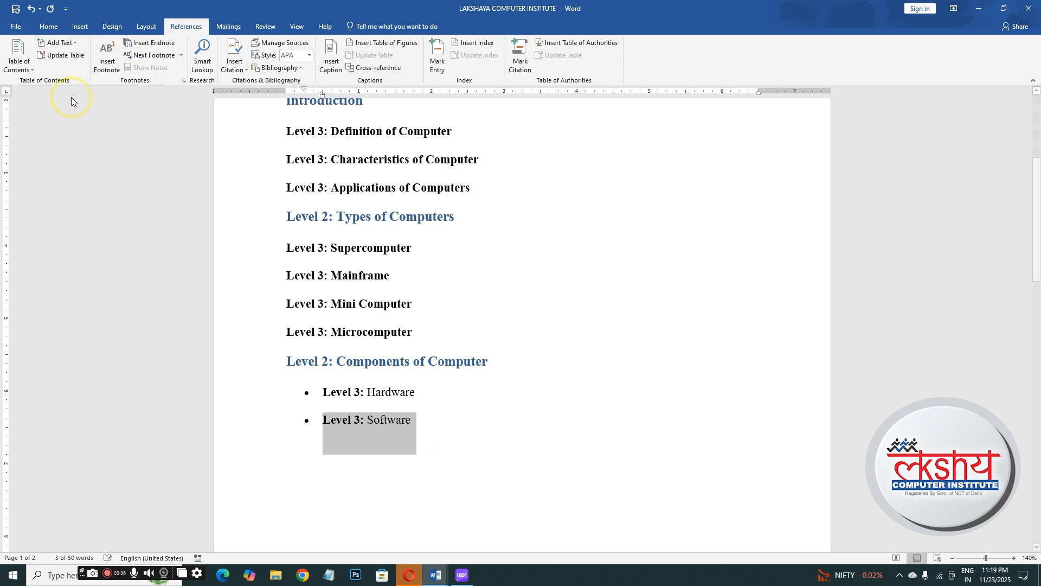
left_click(525, 465)
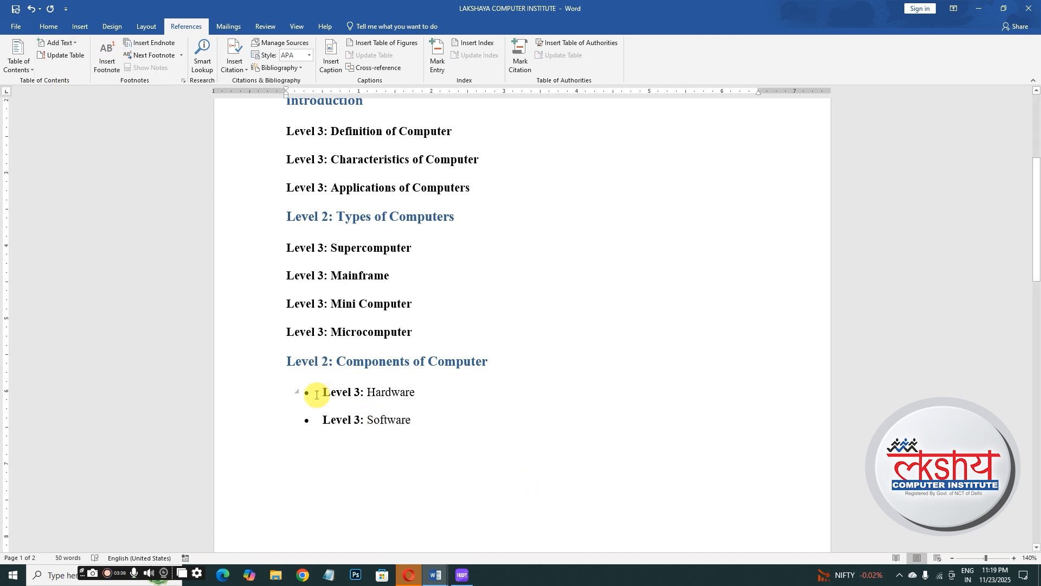
left_click_drag(302, 391, 458, 395)
left_click(465, 432)
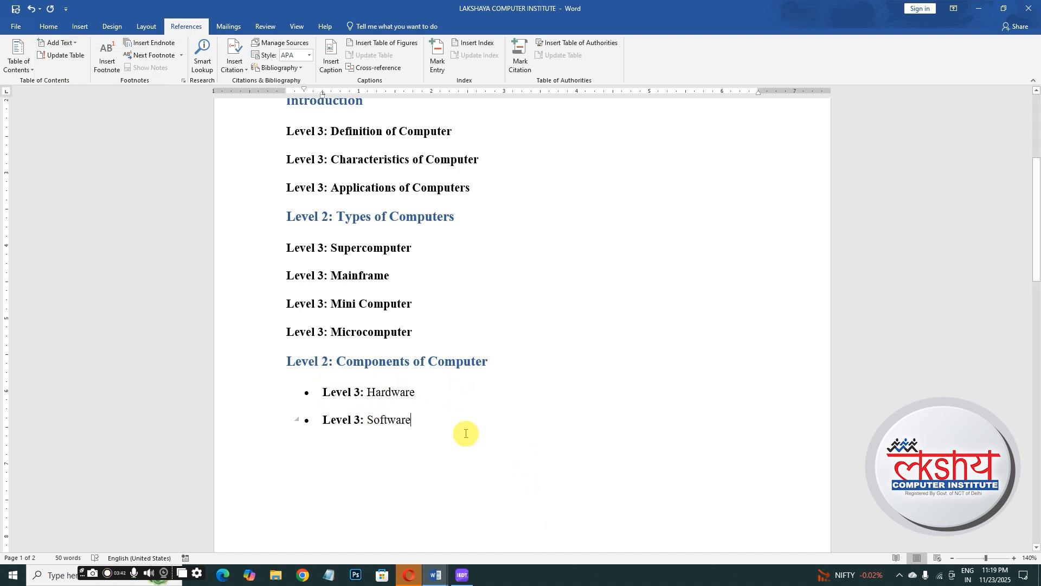
- Insert a page break before the 'Computer Basics' heading, leaving a blank page under the title
left_click_drag(1037, 202, 1037, 141)
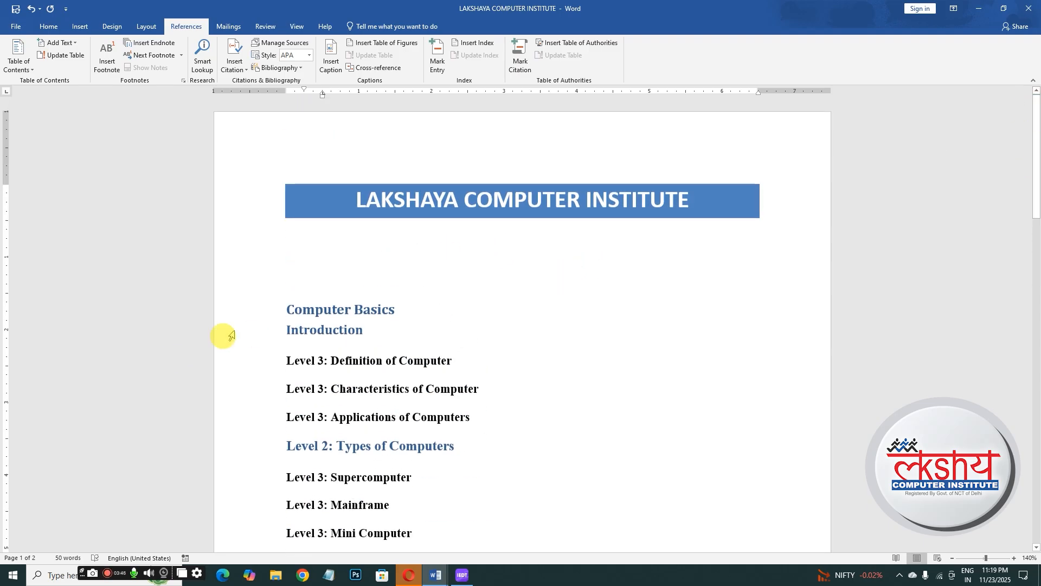
left_click(285, 315)
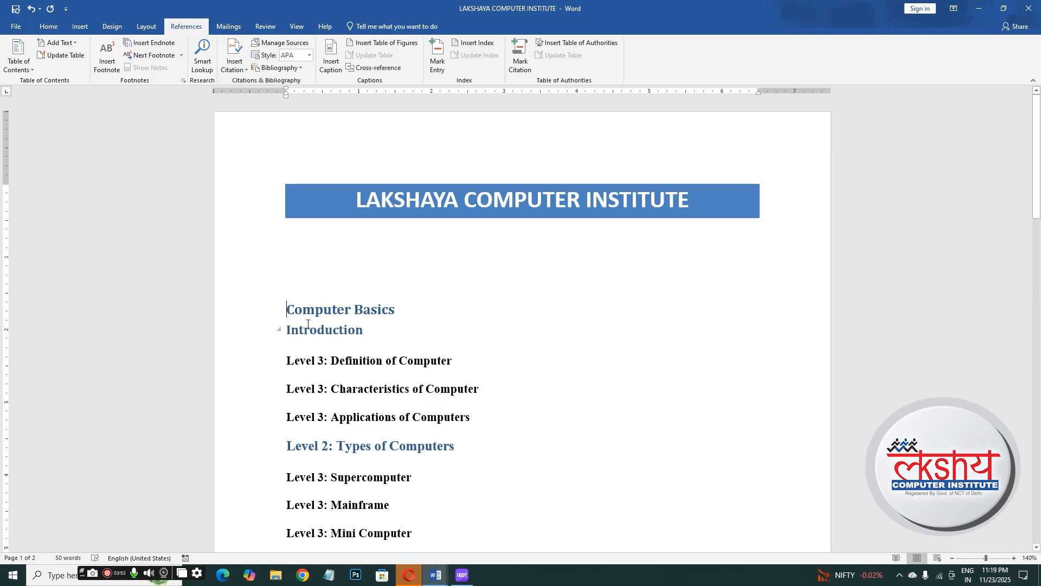
key("ctrl+Return")
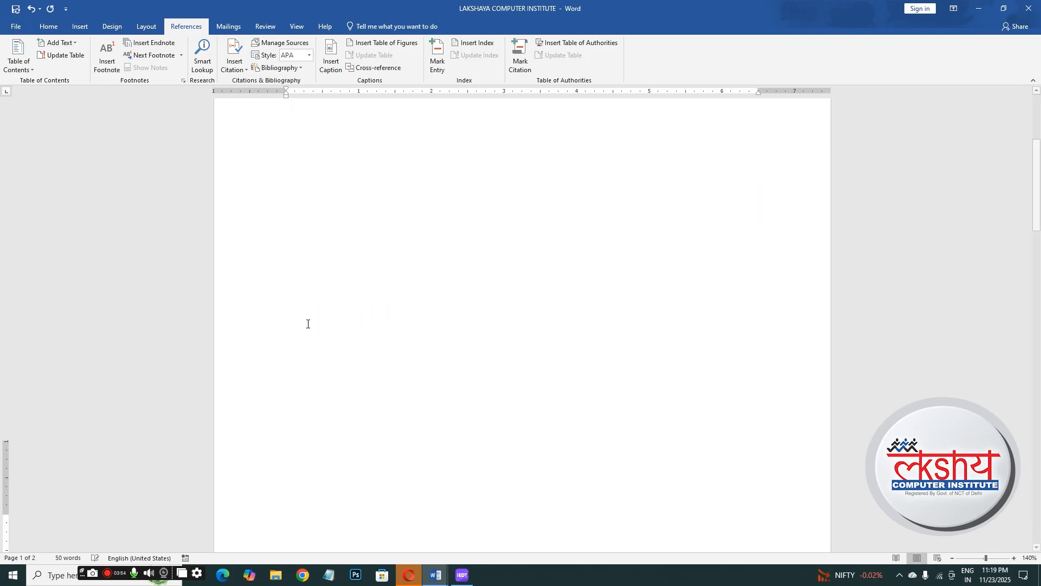
- Insert the Automatic Table 1 table of contents on the blank page below the title
left_click_drag(1038, 247, 1036, 158)
left_click(308, 258)
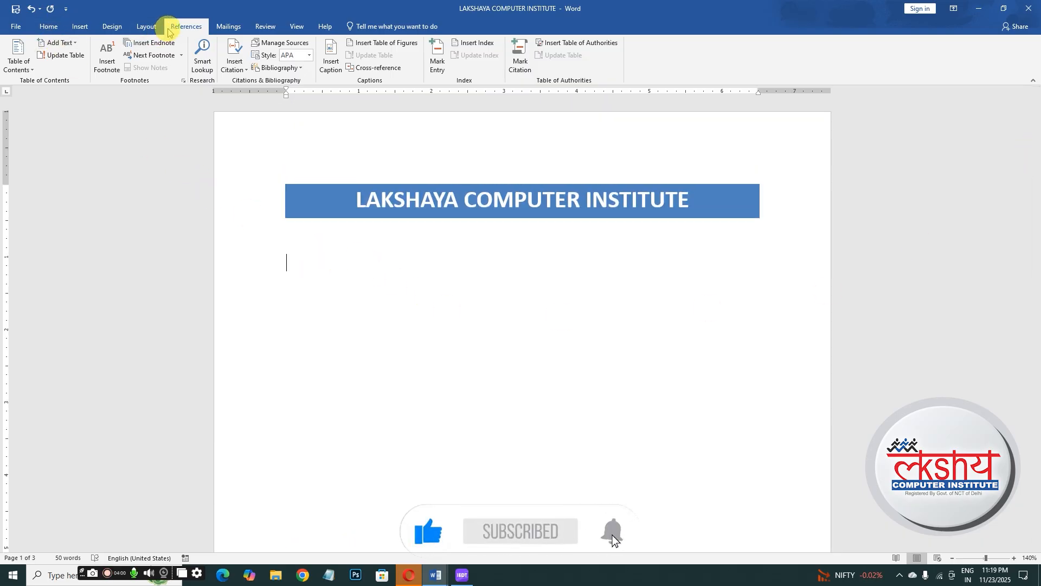
left_click(32, 72)
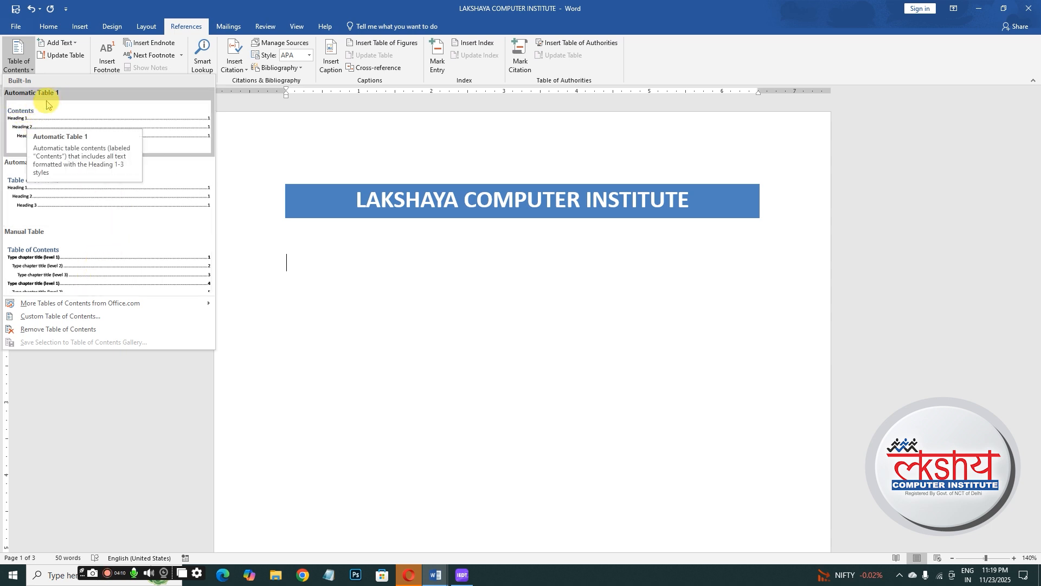
left_click(90, 128)
scroll(529, 260, "down", 2)
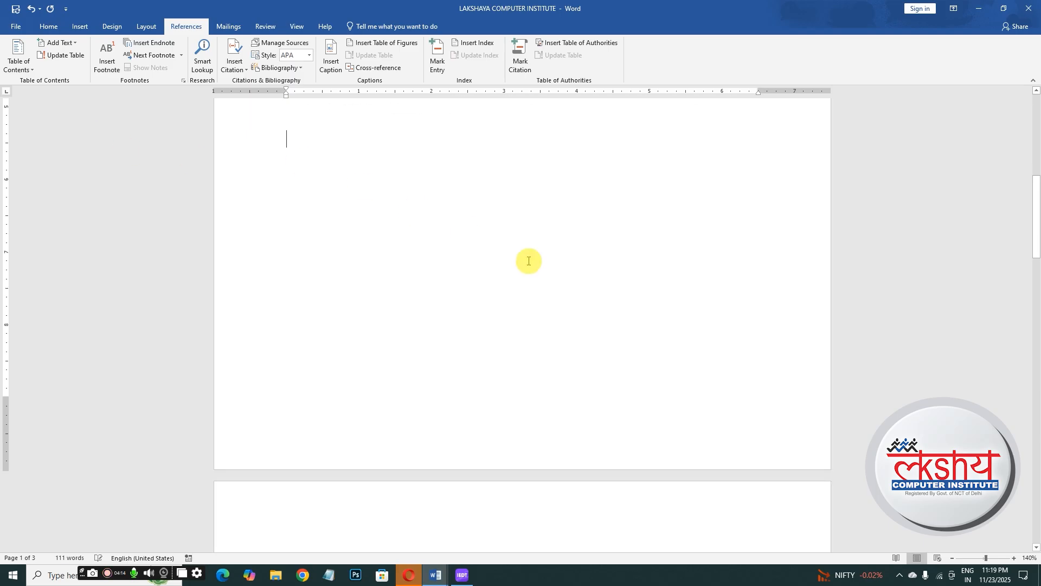
- Scroll through the document to review the inserted table of contents and its entries
mouse_move(1036, 211)
left_mouse_down()
mouse_move(1022, 205)
mouse_move(1016, 97)
left_mouse_up()
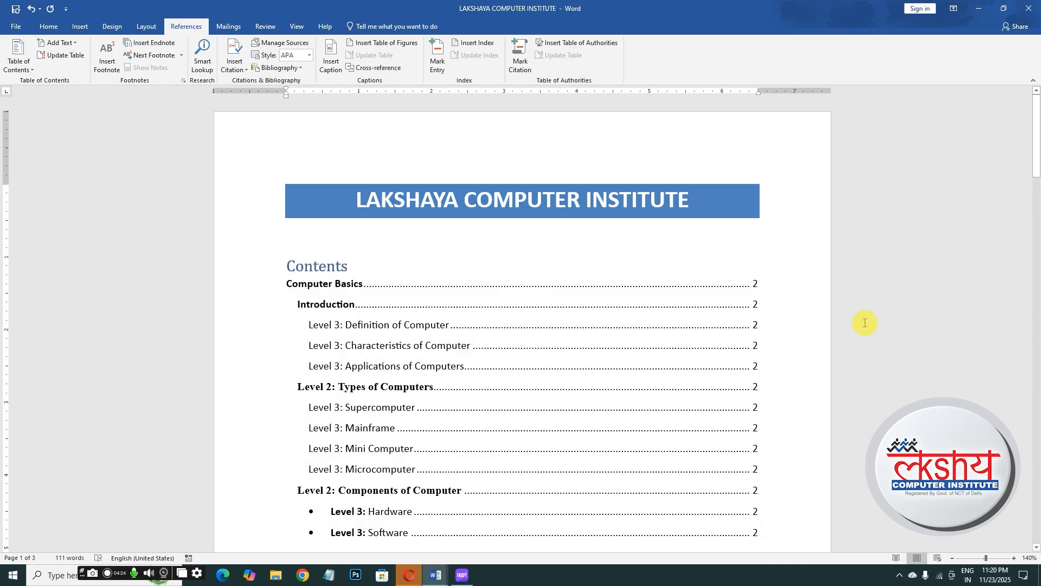
left_click_drag(1032, 141, 1037, 549)
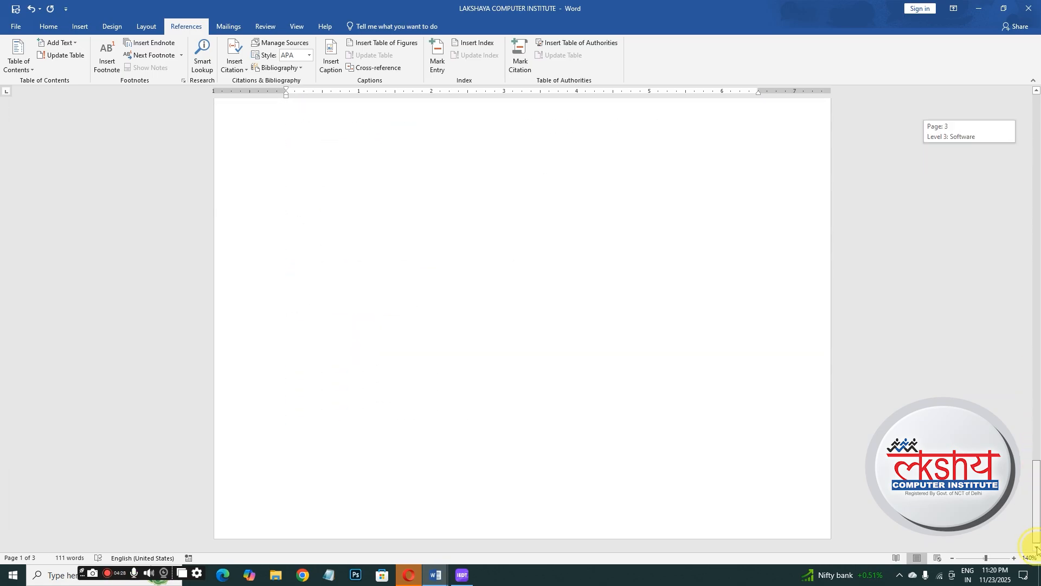
left_click_drag(1037, 480, 1034, 122)
left_click(735, 313)
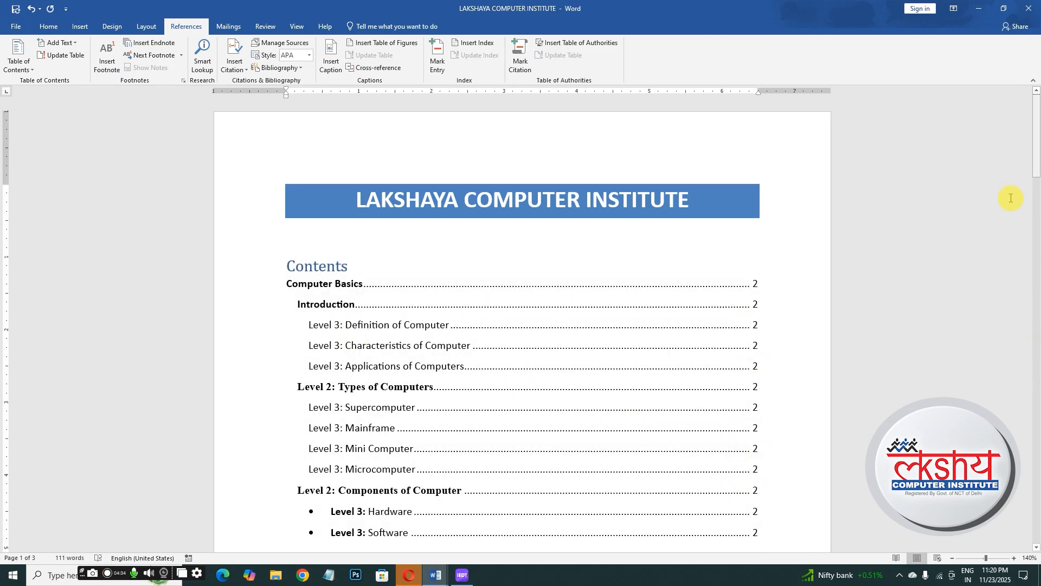
mouse_move(1037, 112)
left_mouse_down()
mouse_move(1032, 221)
mouse_move(1037, 90)
left_mouse_up()
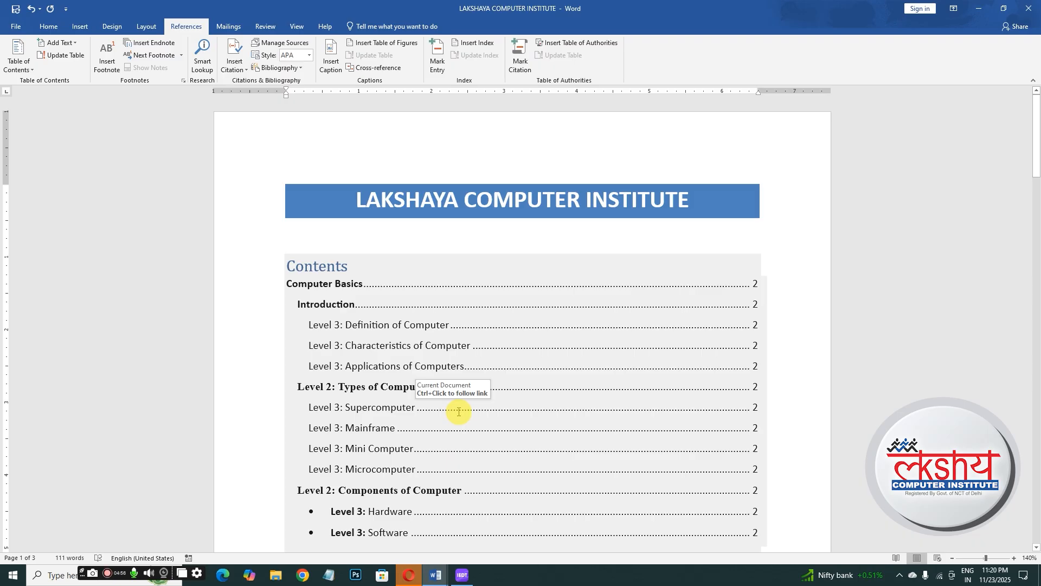
left_click(359, 421)
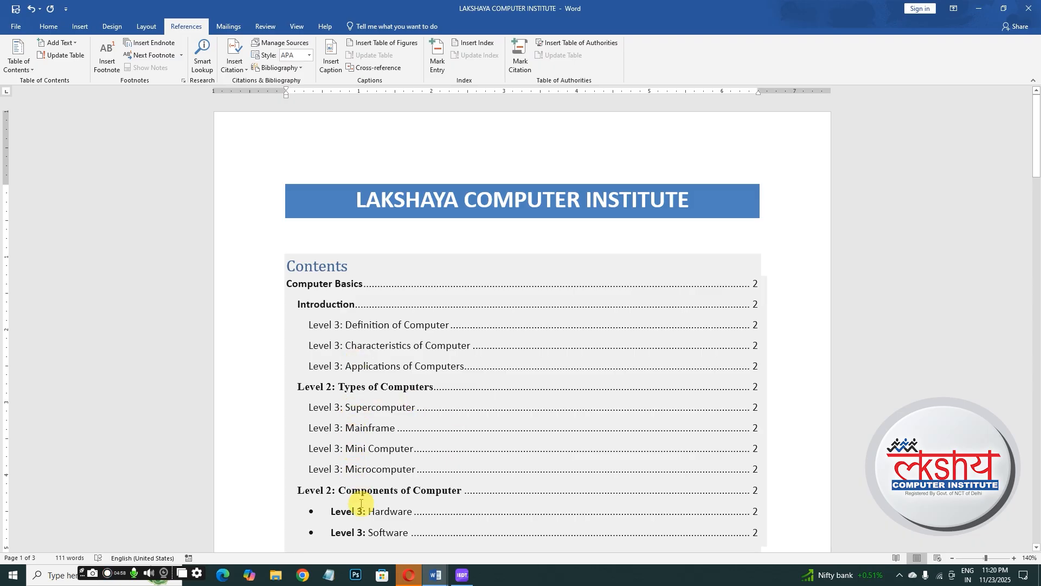
left_click(825, 414)
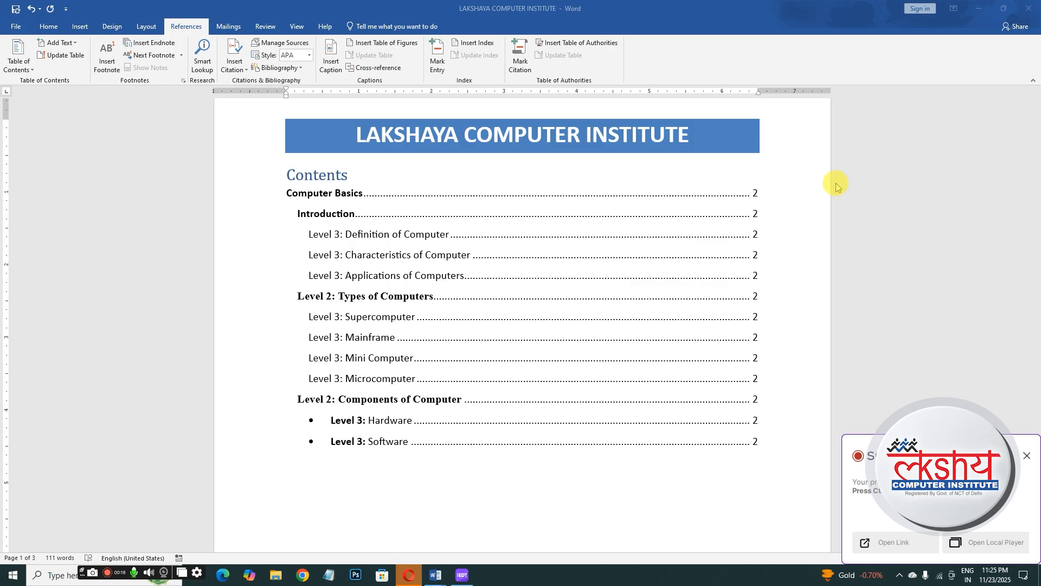
- Insert a page break before the 'Introduction' heading
left_click(776, 212)
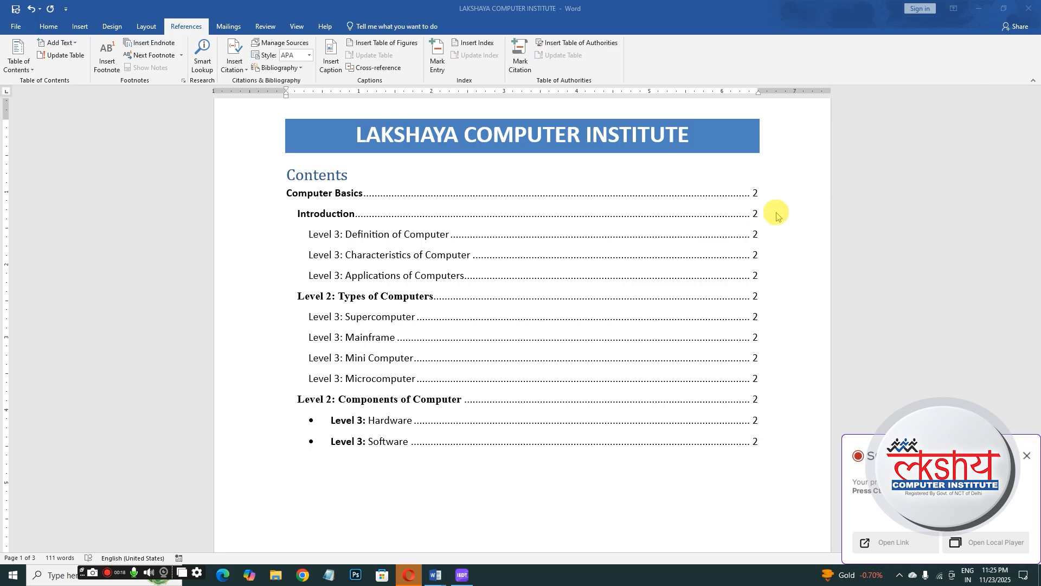
left_click_drag(1037, 170, 1036, 300)
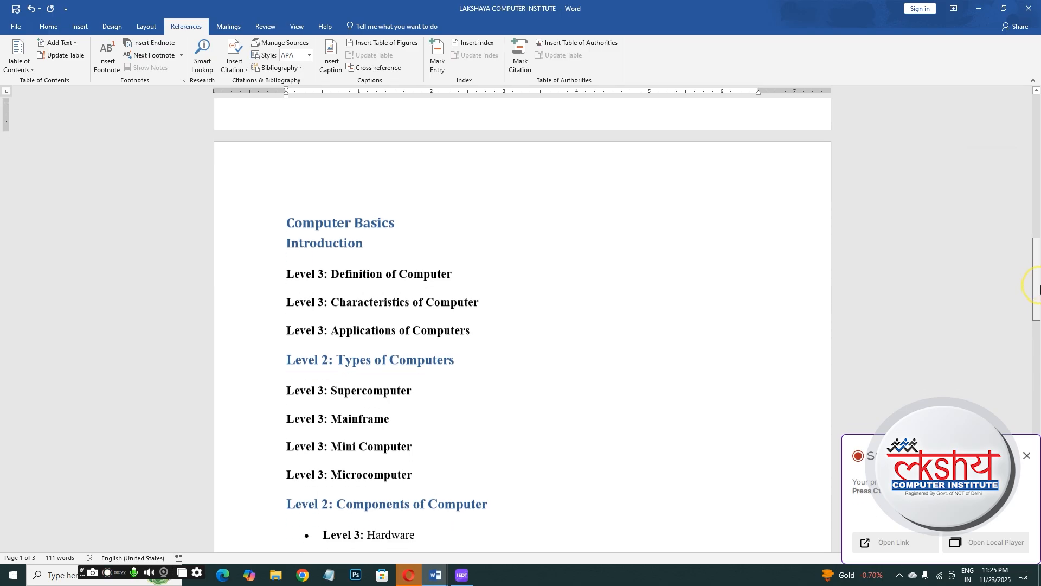
left_click(317, 249)
left_click(287, 244)
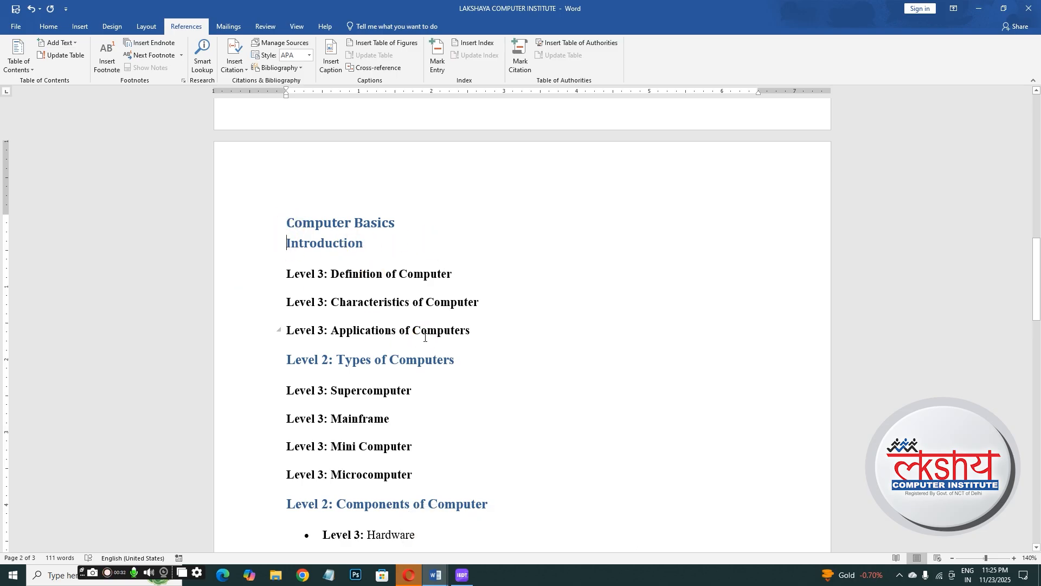
key("ctrl+Return")
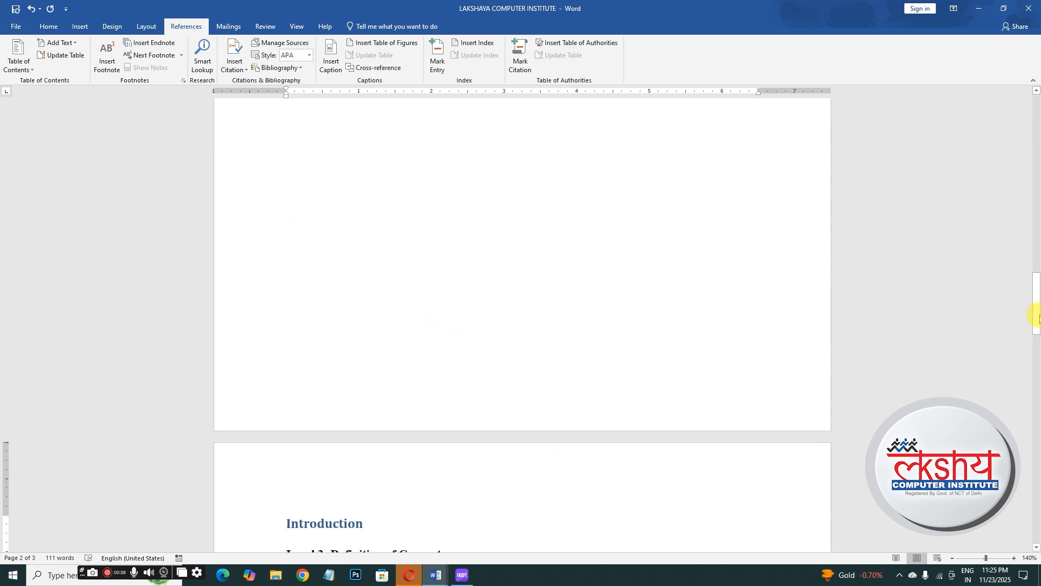
- Insert page breaks before the 'Definition of Computer' and 'Characteristics of Computer' lines
left_click_drag(1037, 305, 1034, 347)
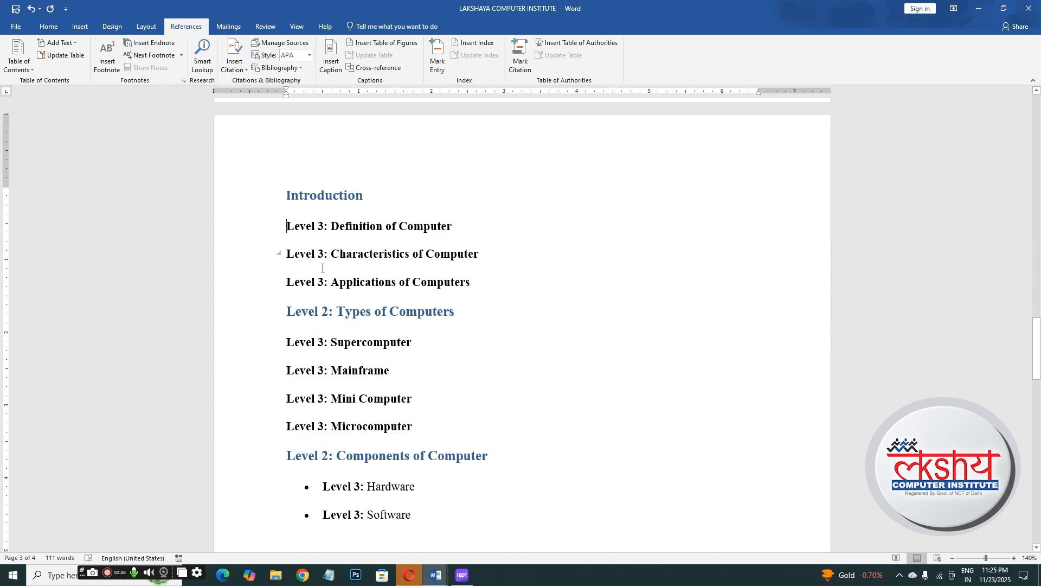
key("ctrl+Return")
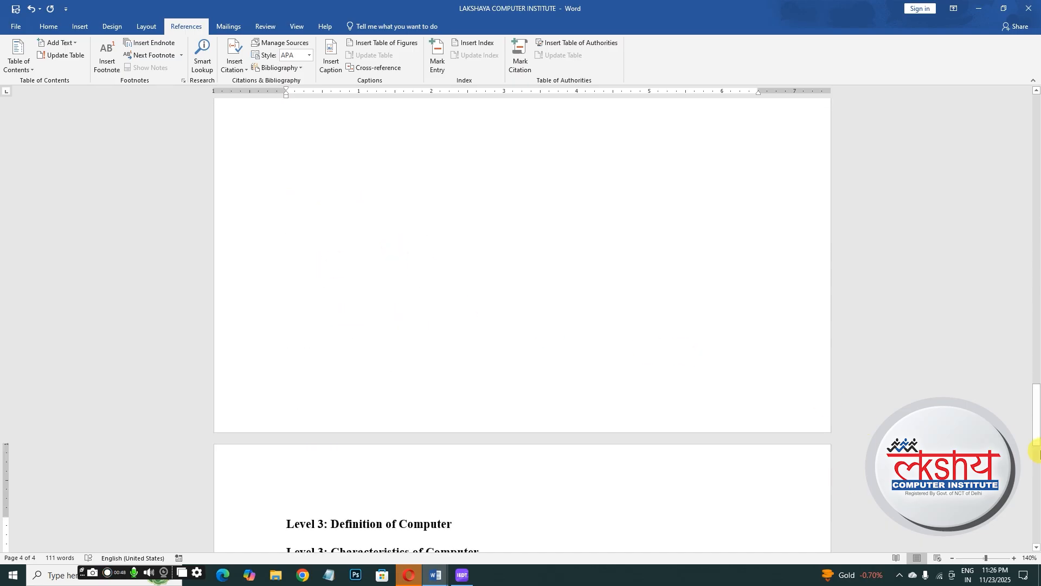
left_click_drag(1038, 406, 1037, 450)
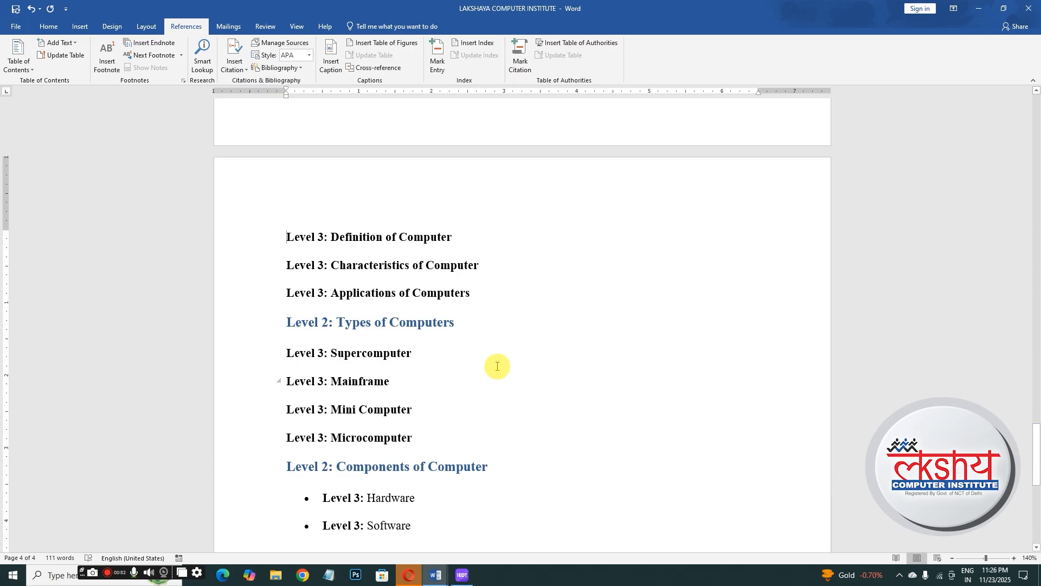
left_click(287, 266)
key("ctrl+Return")
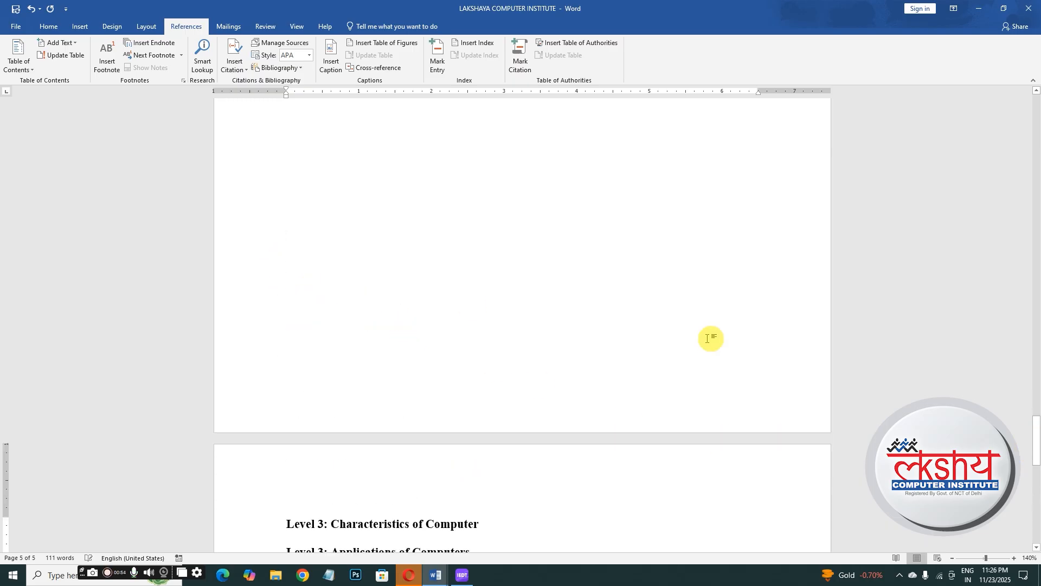
- Insert page breaks before the 'Applications of Computers' line and the 'Types of Computers' heading
scroll(1028, 452, "down", 5)
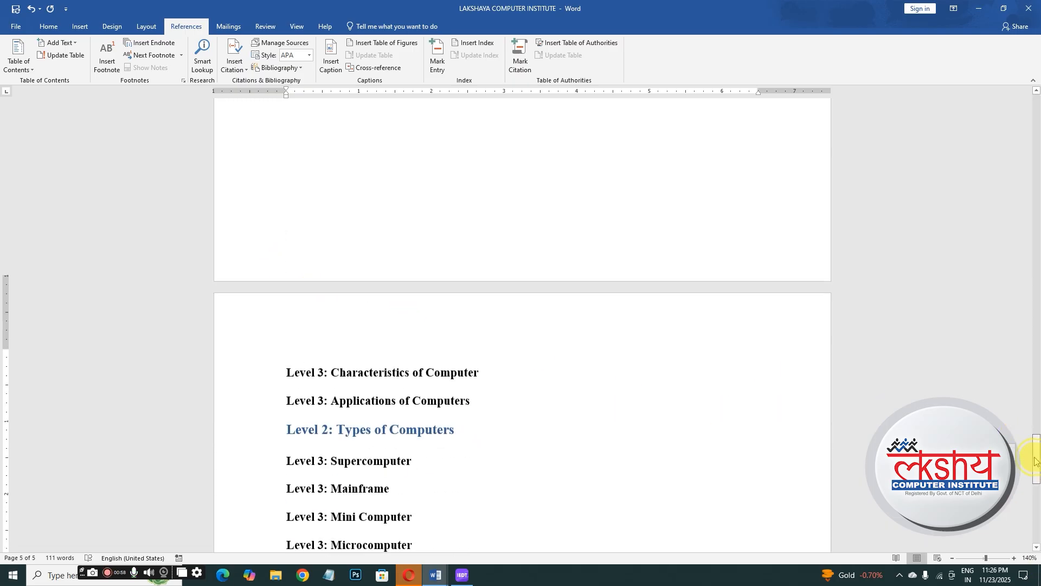
left_click(286, 232)
key("ctrl+Return")
scroll(1012, 451, "down", 4)
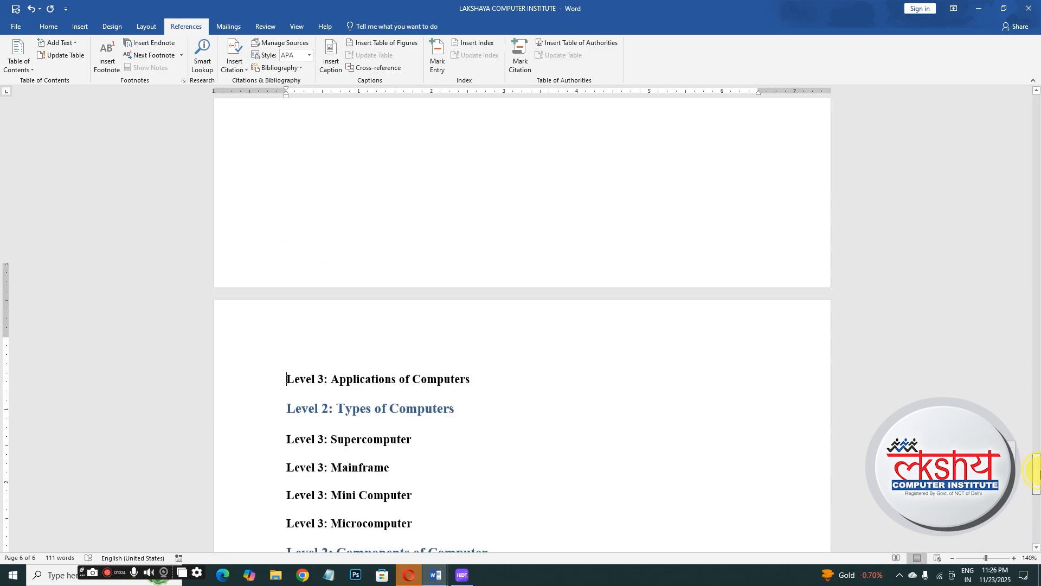
left_click(285, 296)
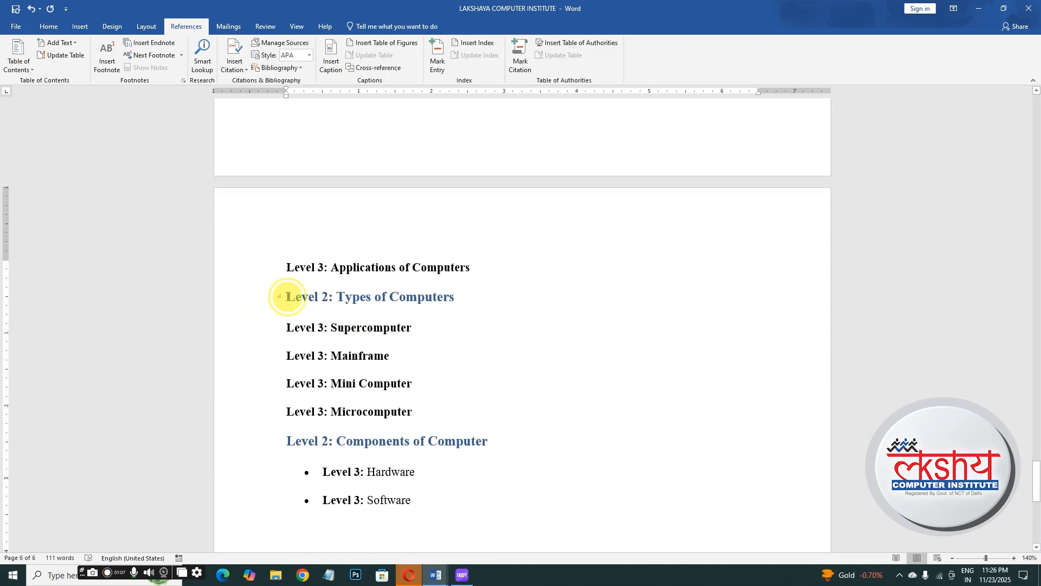
key("ctrl+Return")
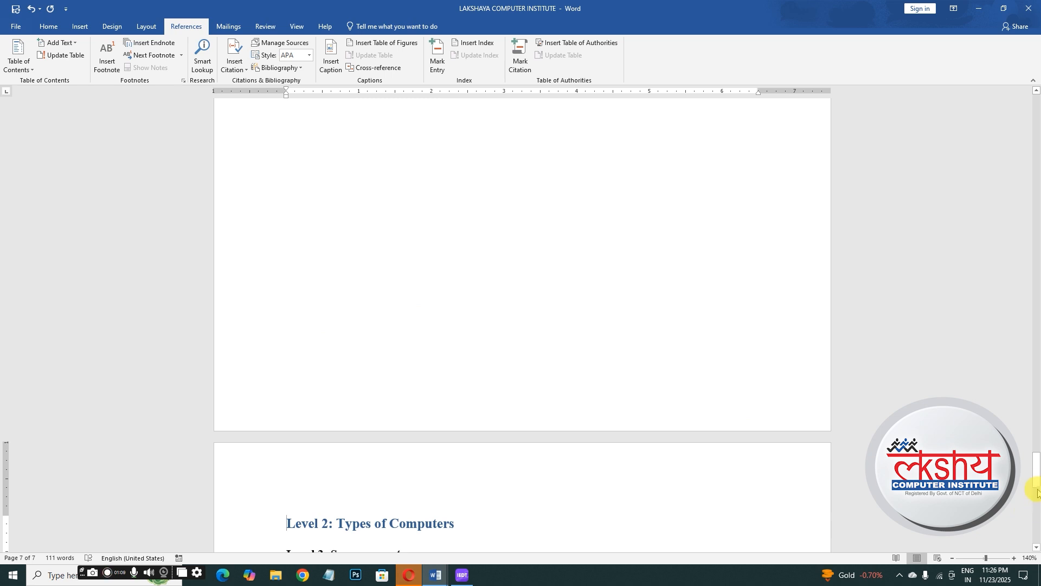
- Update the table of contents, choosing to update page numbers only
left_click_drag(1036, 482, 1035, 107)
left_click(755, 181)
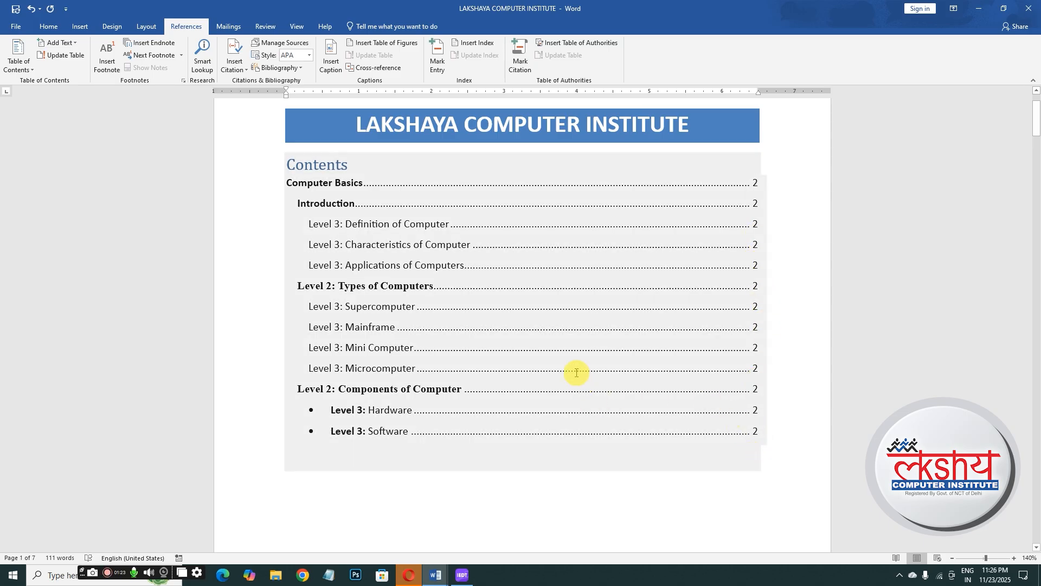
left_click(59, 56)
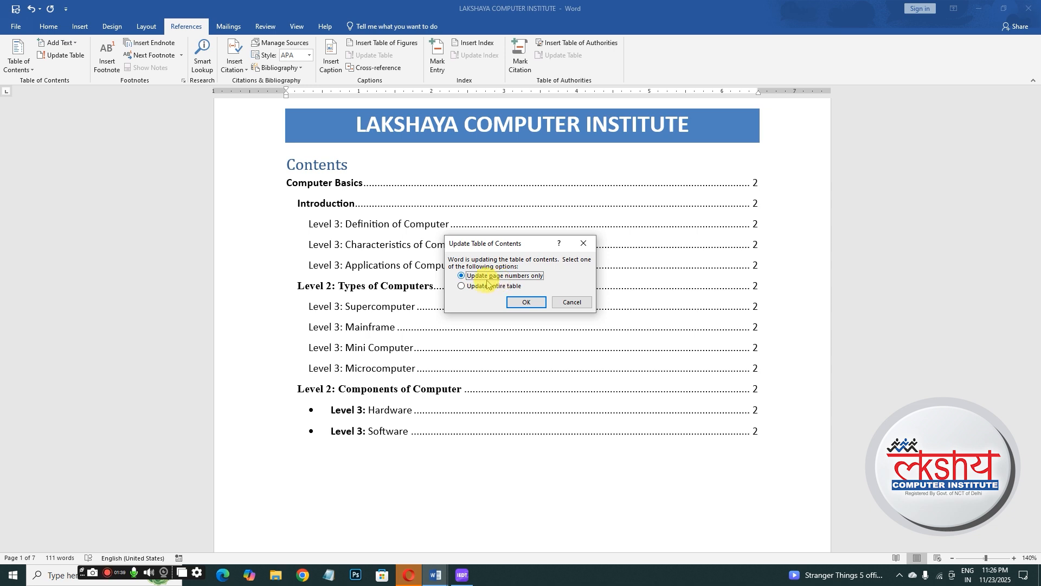
left_click(527, 302)
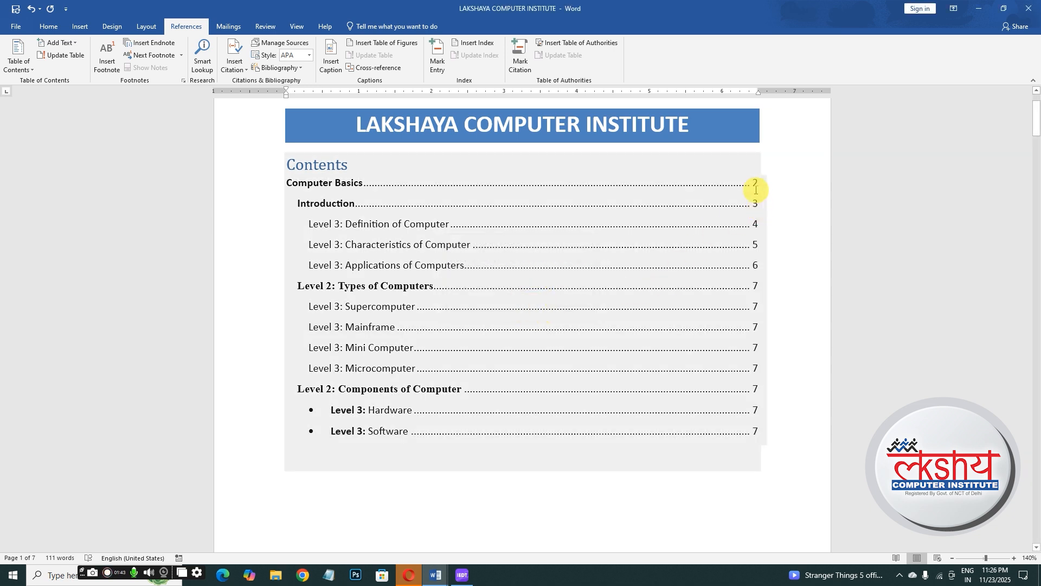
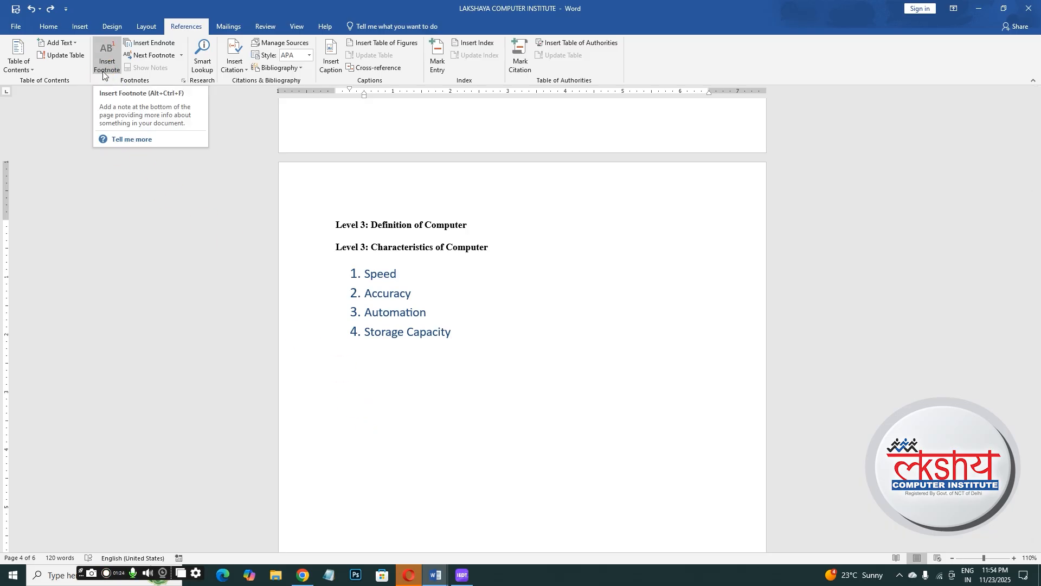
- Insert a footnote after 'Speed' in the characteristics list
left_click(366, 273)
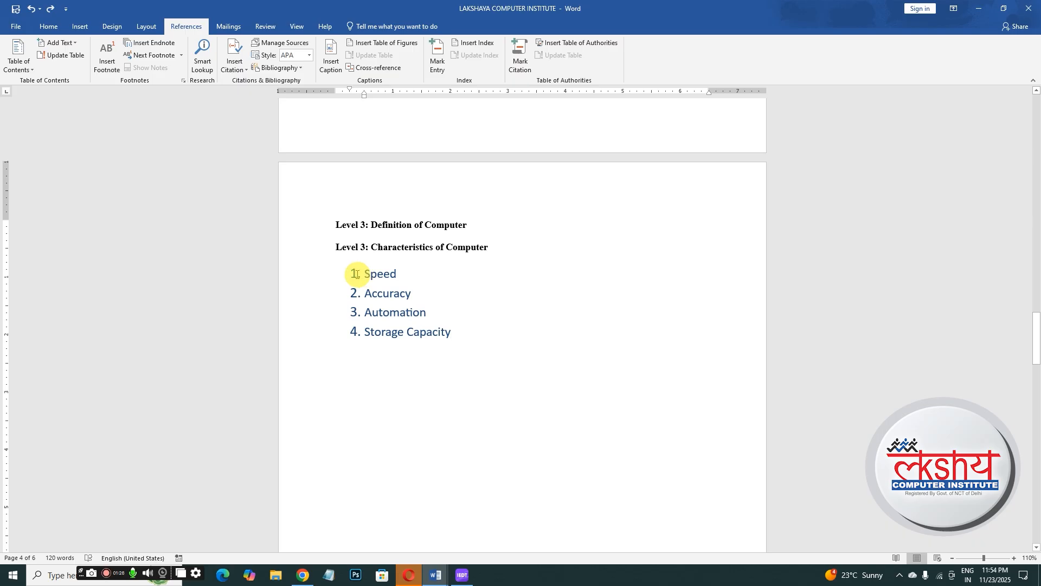
left_click_drag(364, 274, 405, 274)
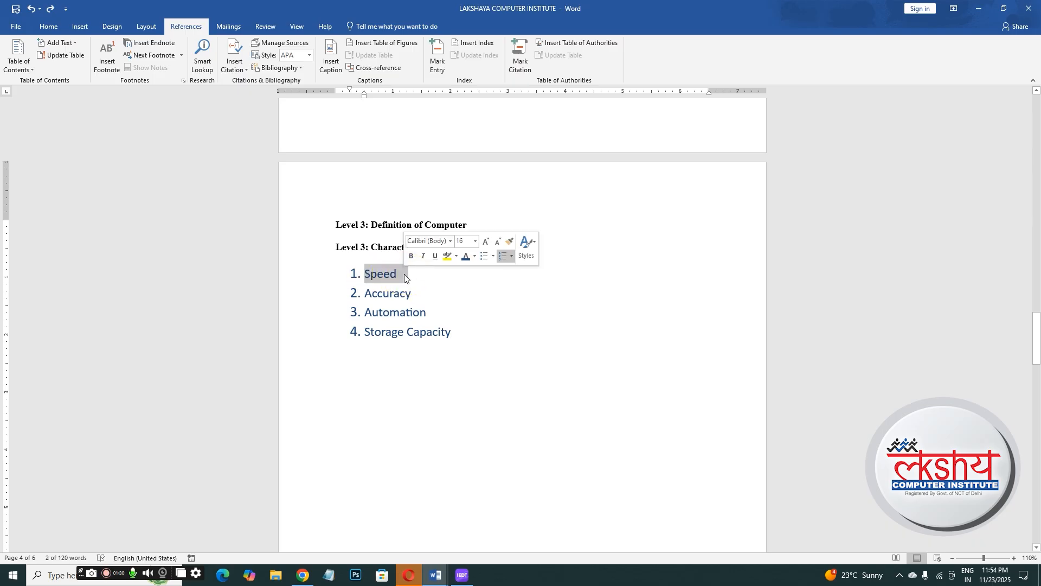
left_click(106, 70)
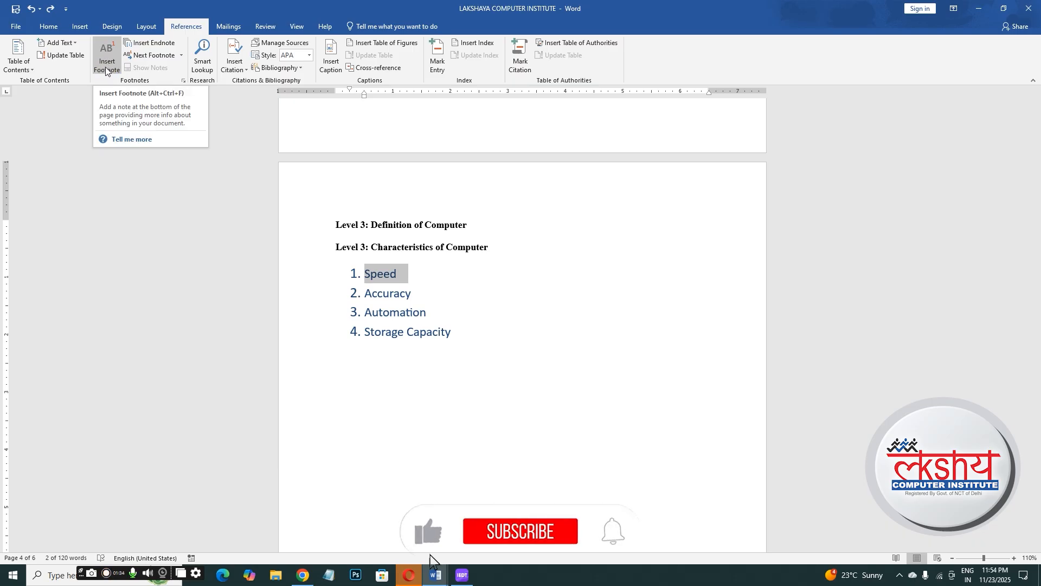
left_click(106, 71)
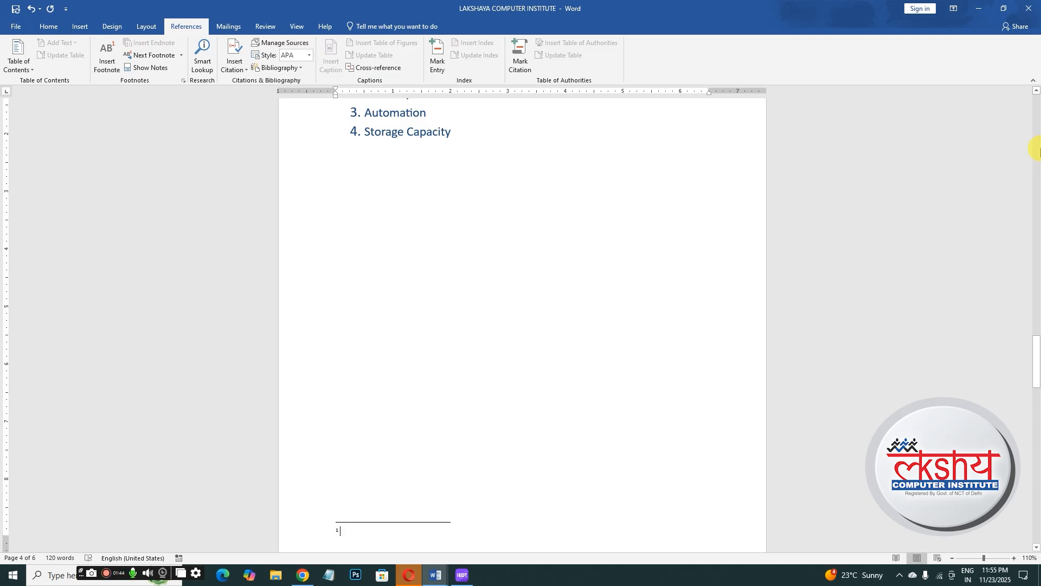
- Enter 'It is fast work' as the text of the first footnote
mouse_move(1037, 352)
left_mouse_down()
mouse_move(1036, 392)
mouse_move(1024, 336)
left_mouse_up()
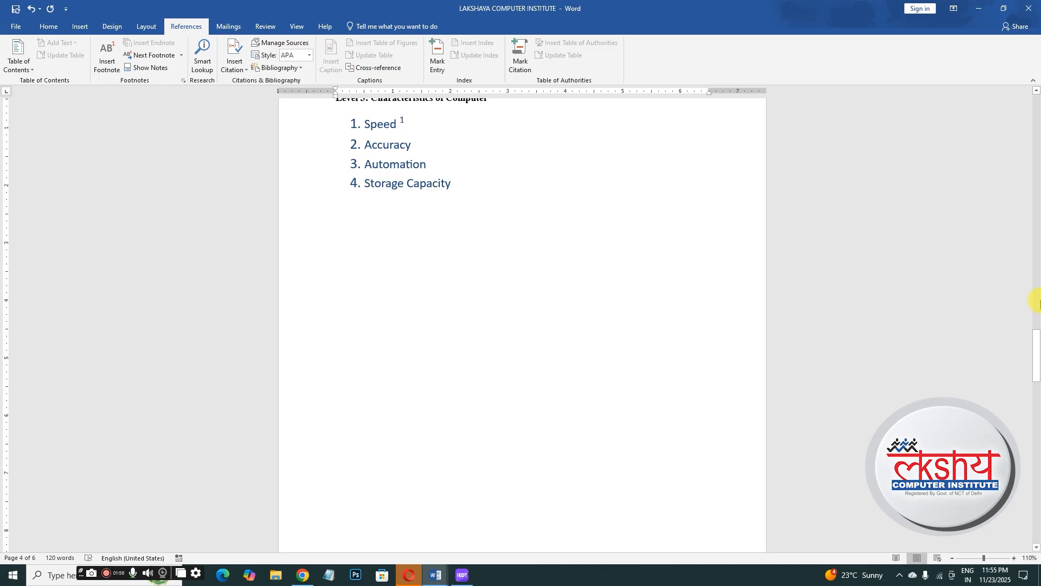
left_click_drag(1037, 355, 1038, 363)
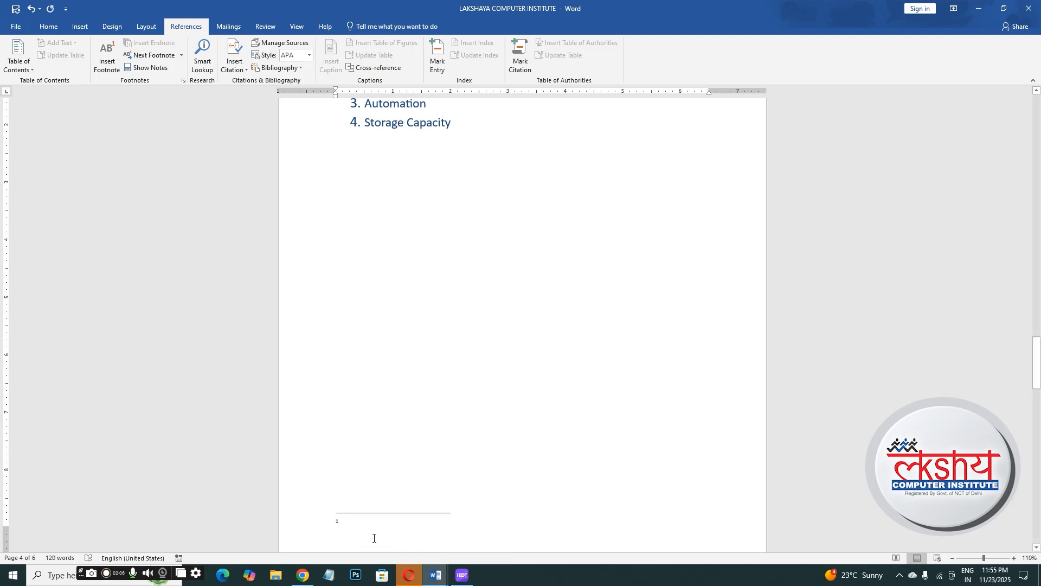
type("is fast work")
left_click_drag(1033, 379, 1034, 395)
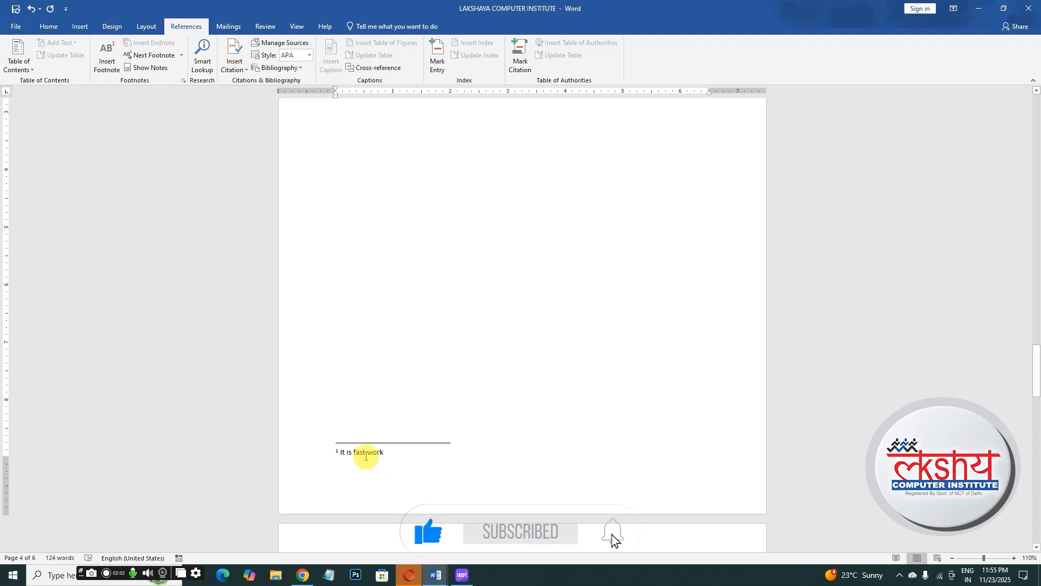
- Use Show Notes to jump between the footnote reference and its note text
left_click(148, 69)
left_click(408, 127)
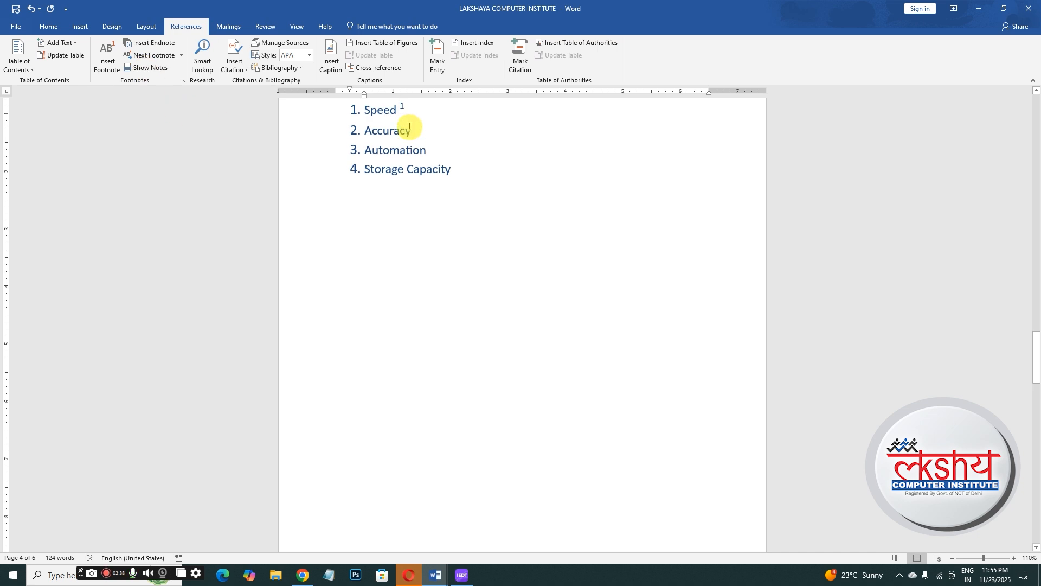
mouse_move(399, 111)
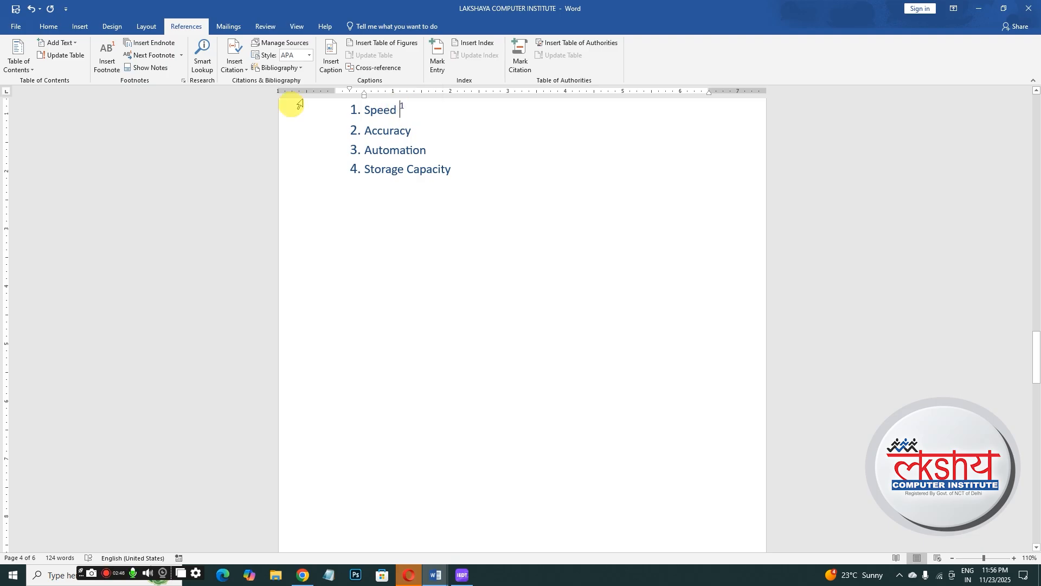
left_click(164, 70)
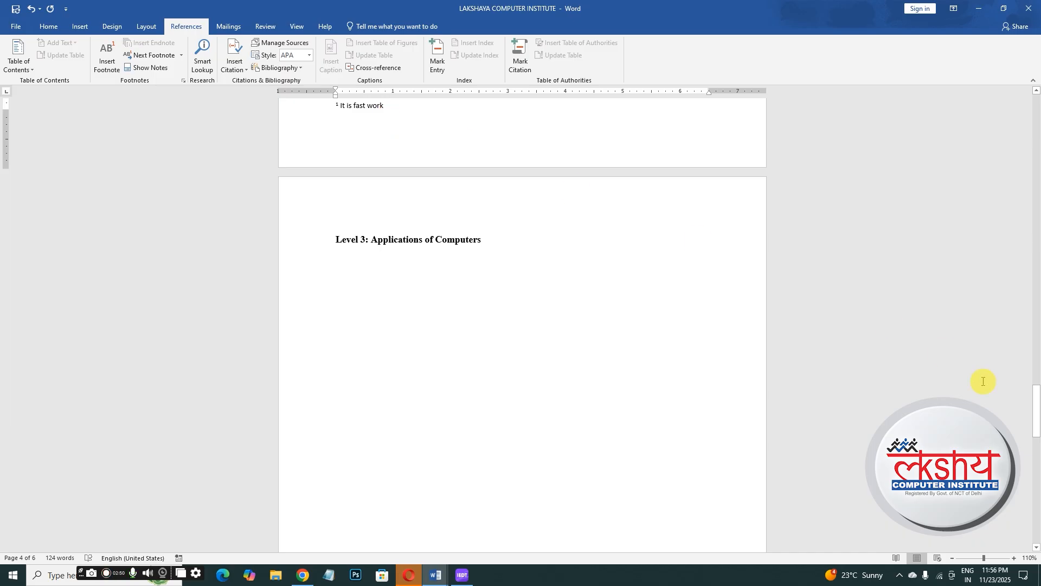
left_click_drag(1036, 417, 1018, 343)
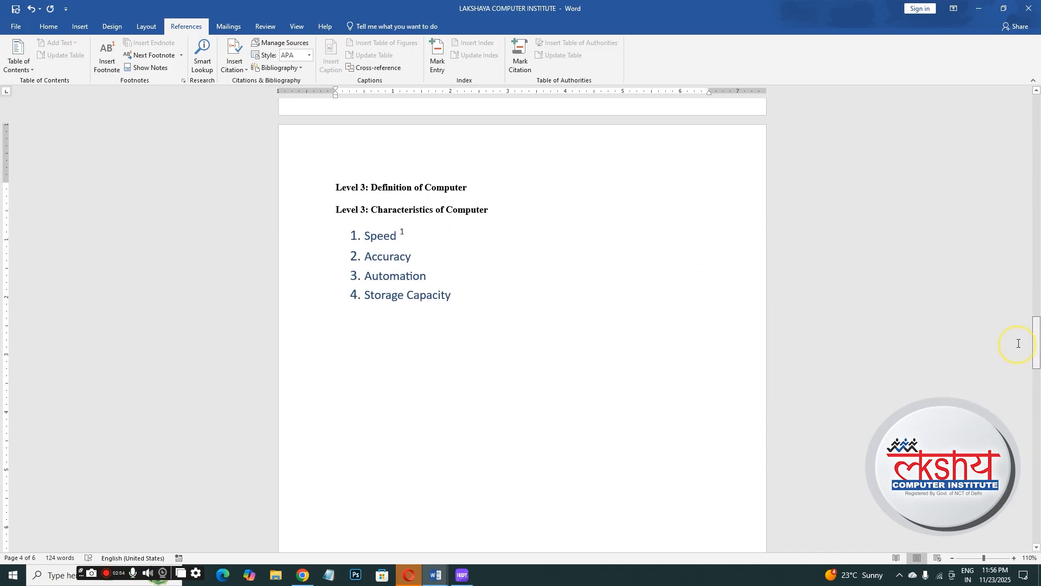
left_click_drag(362, 294, 457, 297)
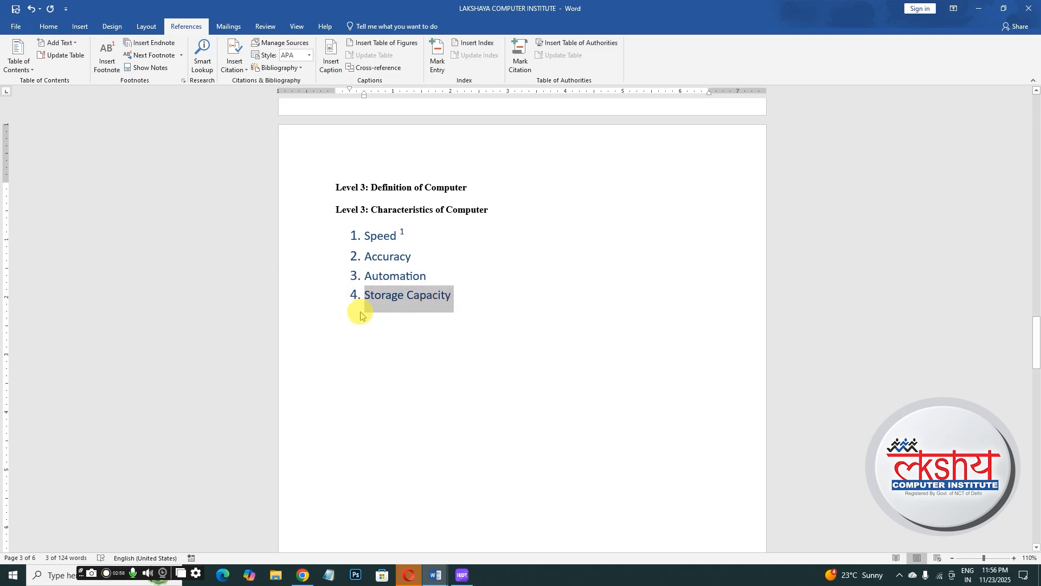
left_click(374, 297)
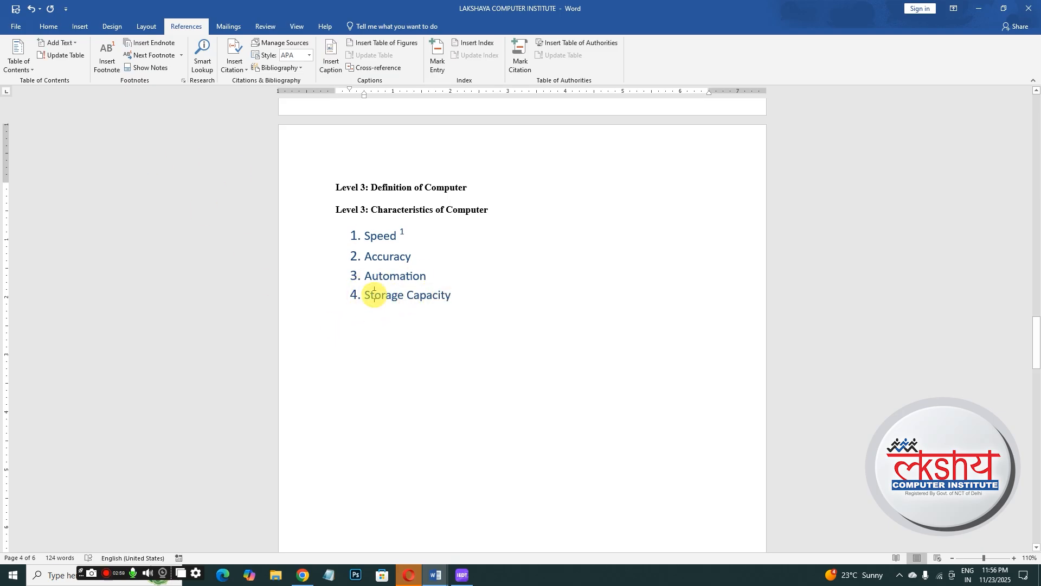
left_click(109, 50)
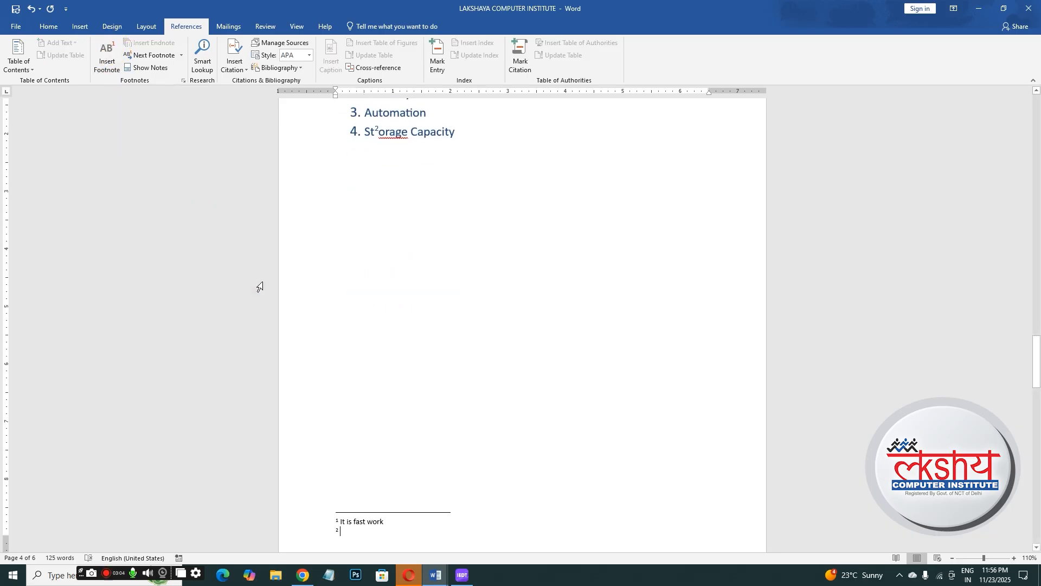
key("ctrl+z")
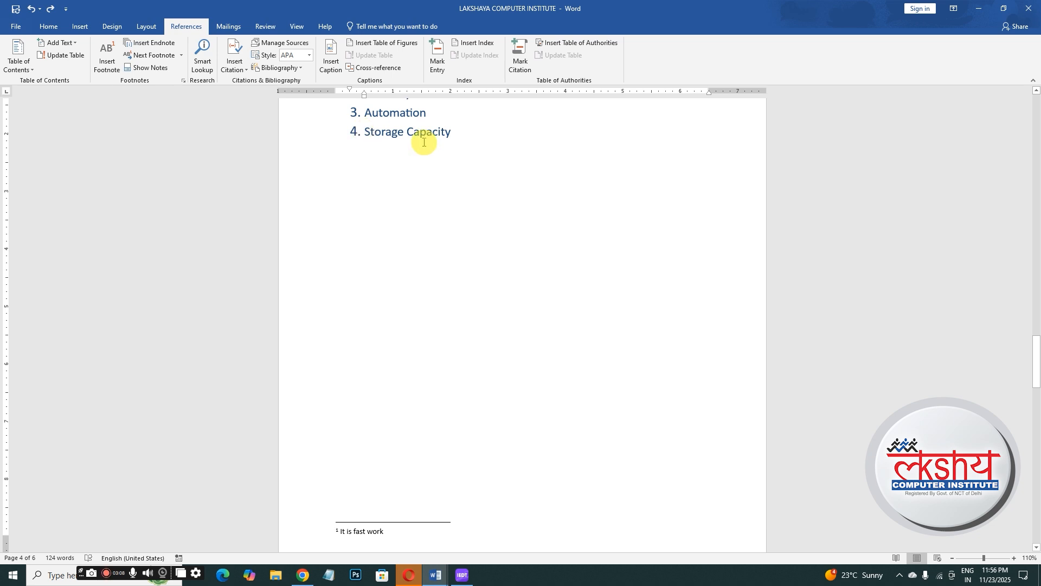
- Insert a footnote at the end of 'Storage Capacity' reading 'Store large data'
left_click(451, 132)
left_click(107, 54)
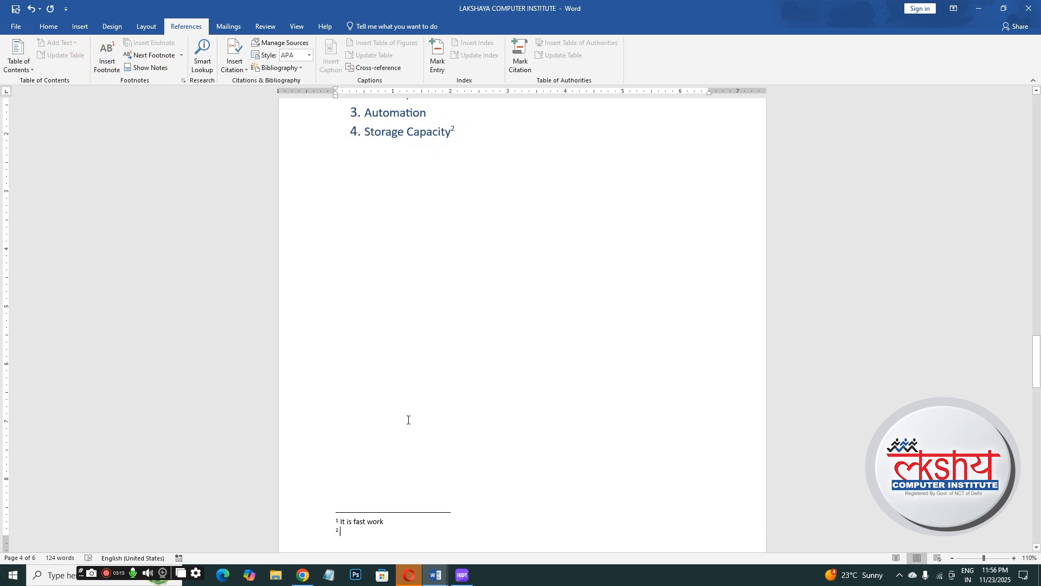
type("sto")
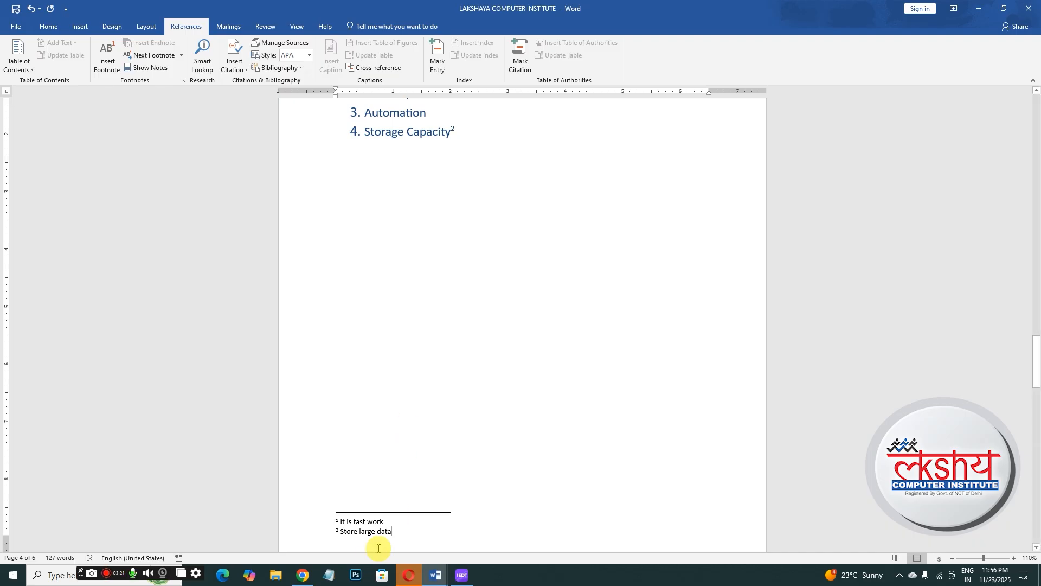
- Insert an endnote after 'Automation' in the characteristics list
left_click(143, 69)
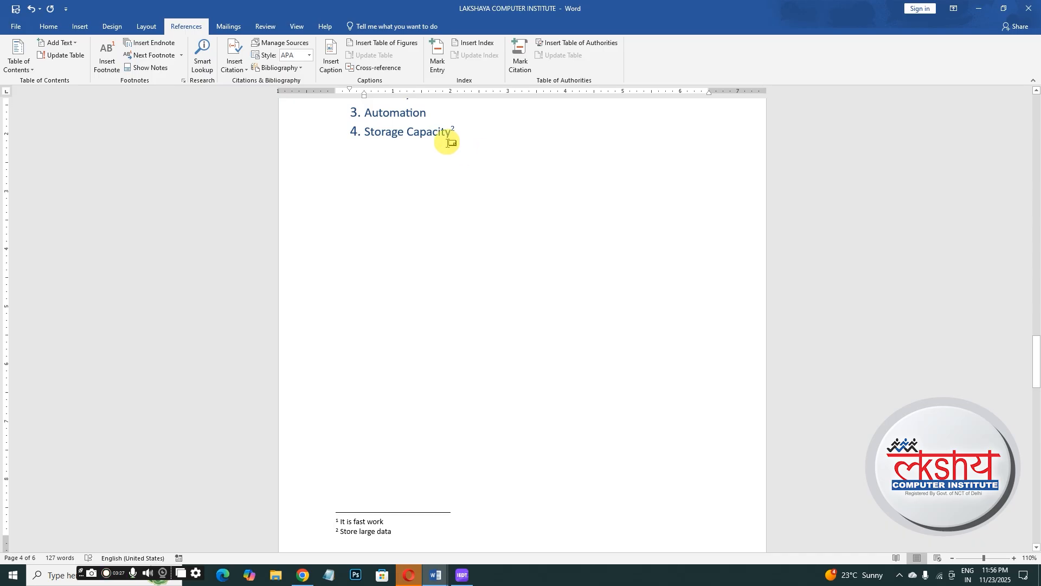
left_click(420, 322)
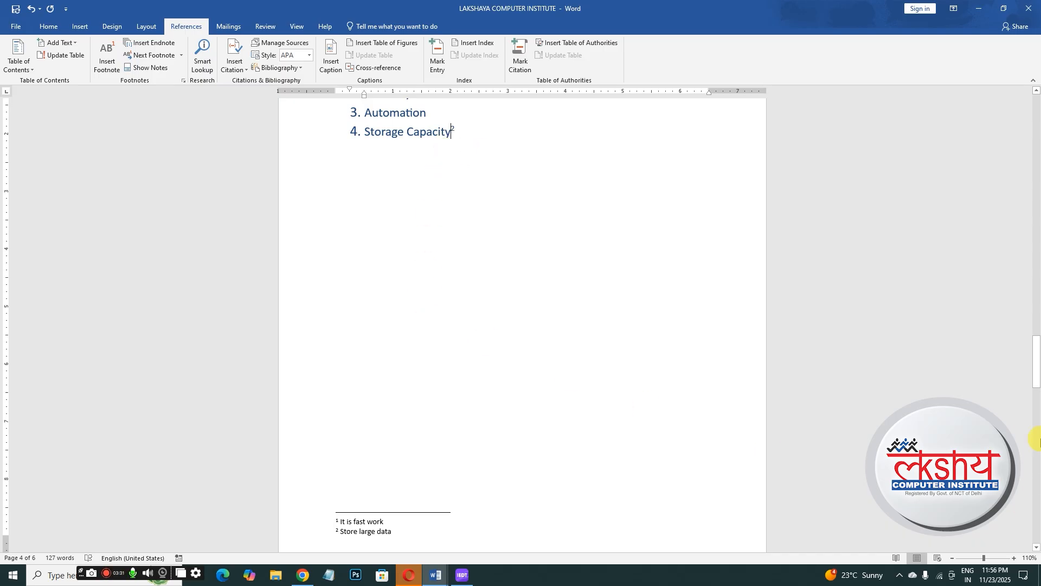
left_click_drag(1036, 361, 1036, 346)
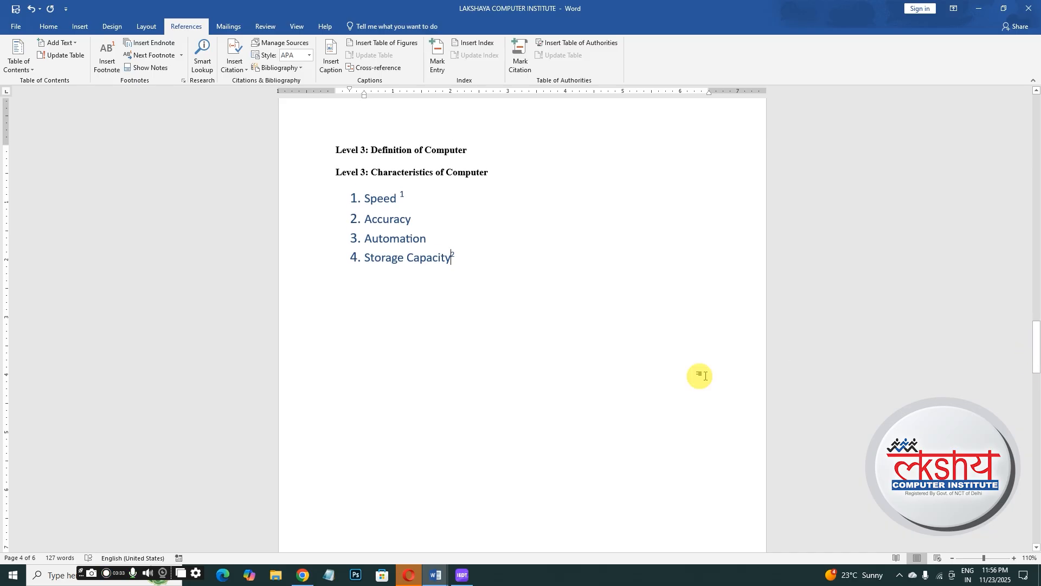
left_click_drag(366, 237, 435, 237)
left_click(105, 51)
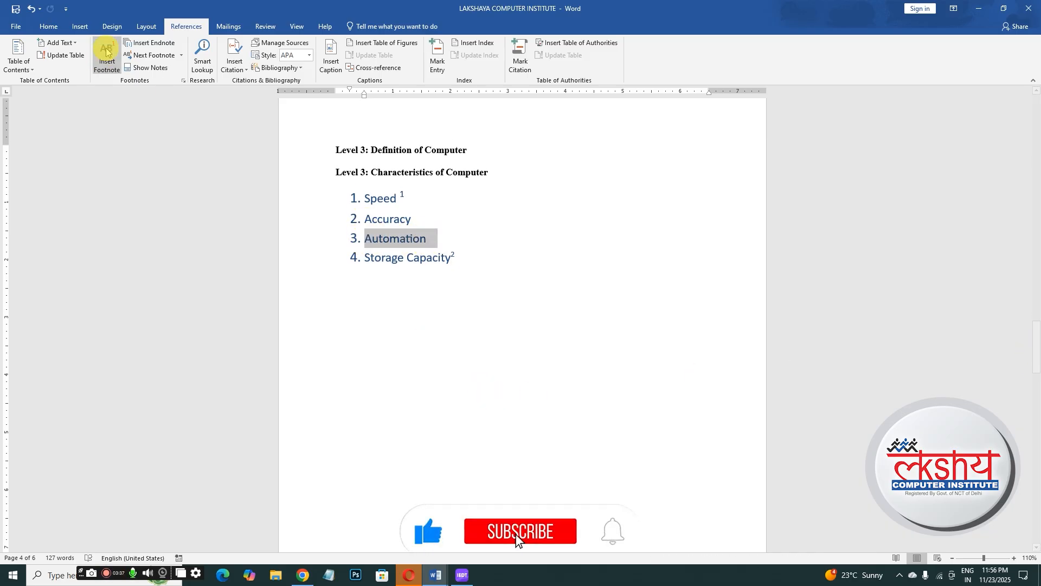
left_click(153, 46)
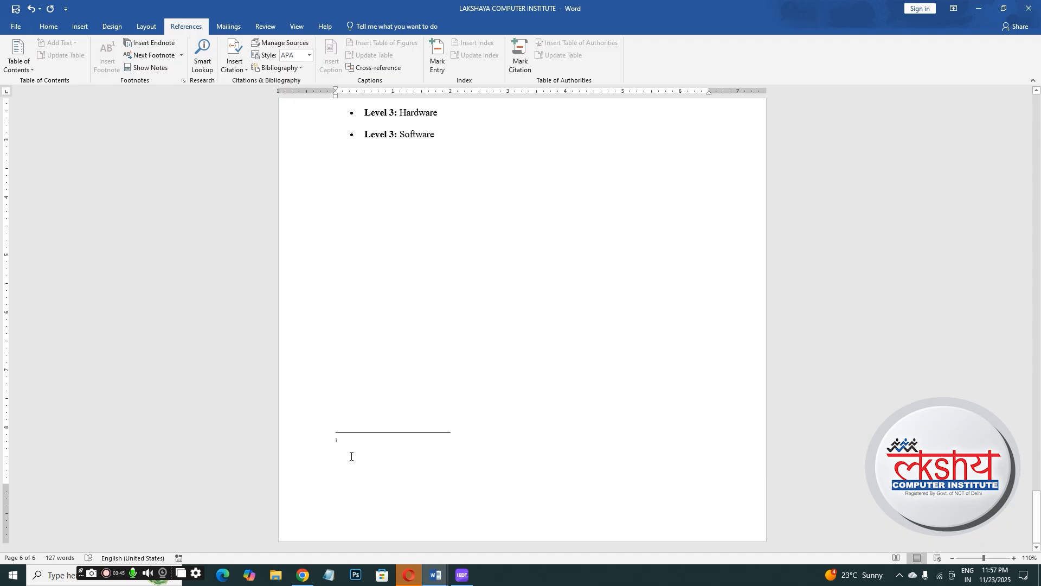
left_click_drag(1036, 496, 998, 337)
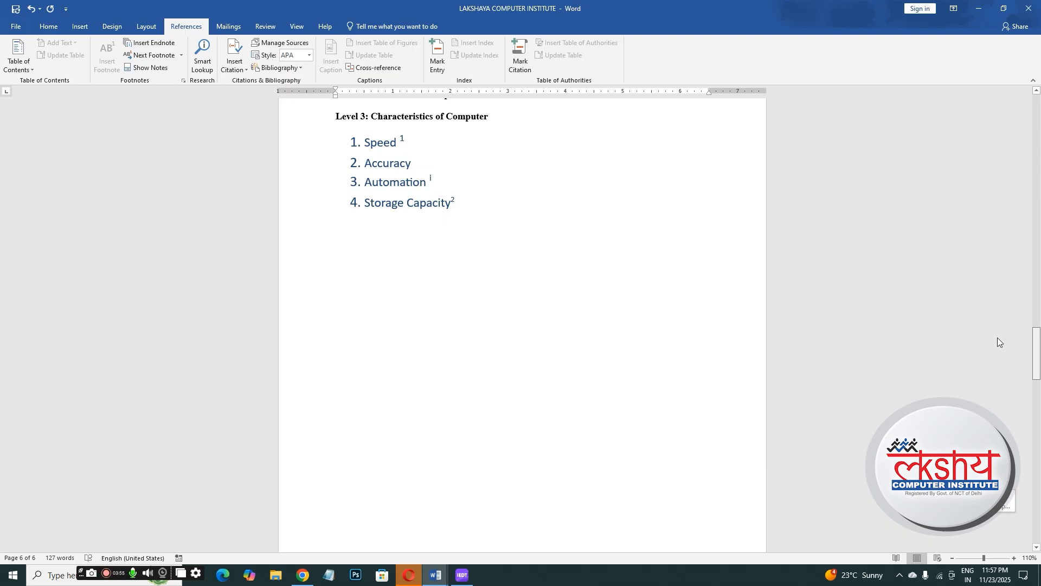
left_click(550, 177)
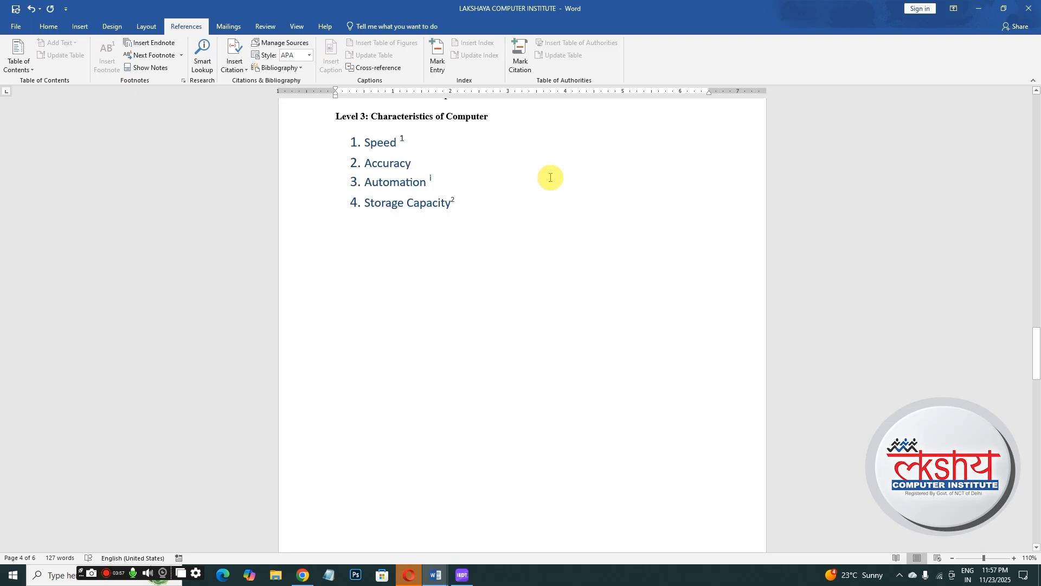
left_click(562, 323)
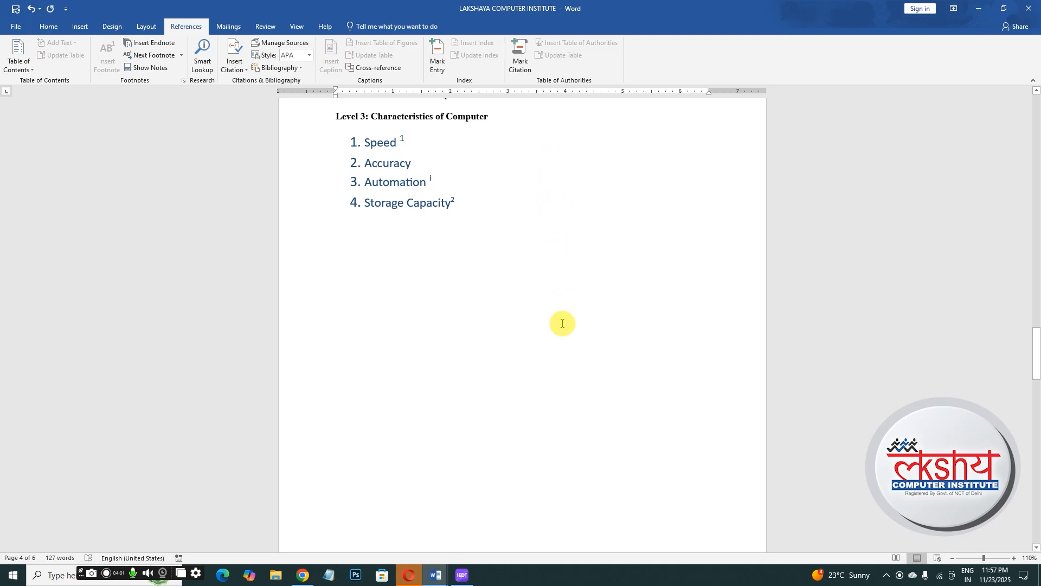
left_click(562, 327)
left_click(562, 328)
left_click(562, 328)
left_click(547, 349)
- Enlarge the endnote's mark and enter 'dhfghdfghgfh' as the endnote text
left_click_drag(1037, 342, 1036, 356)
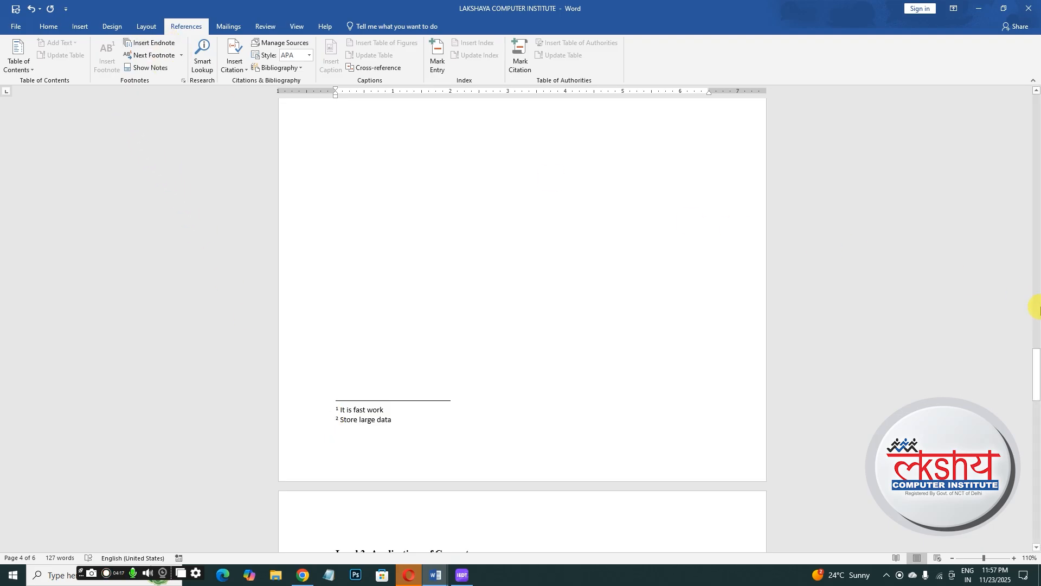
left_click_drag(1036, 362, 1038, 510)
left_click(365, 450)
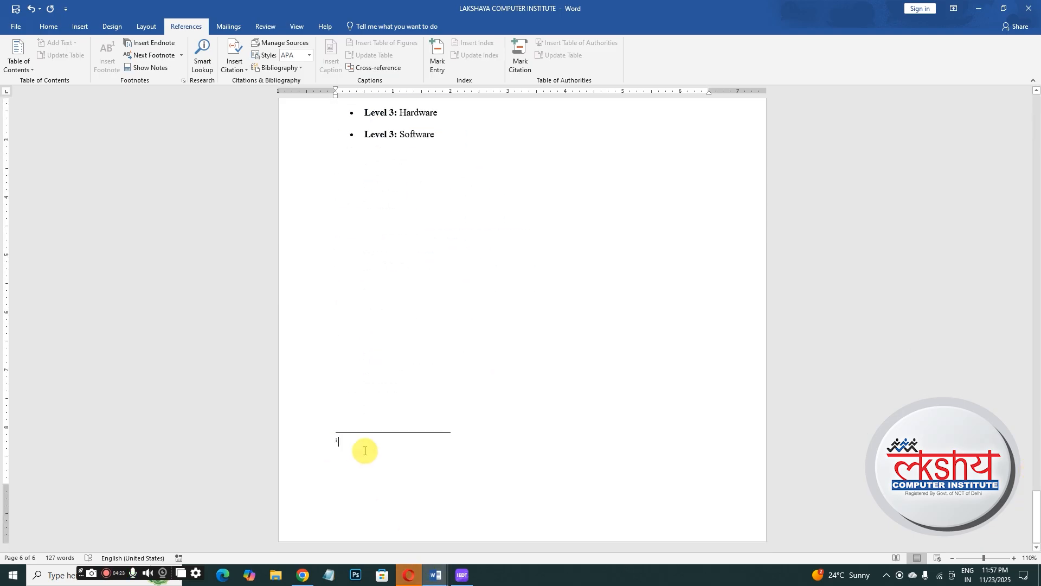
left_click(365, 450)
left_click_drag(336, 441, 347, 446)
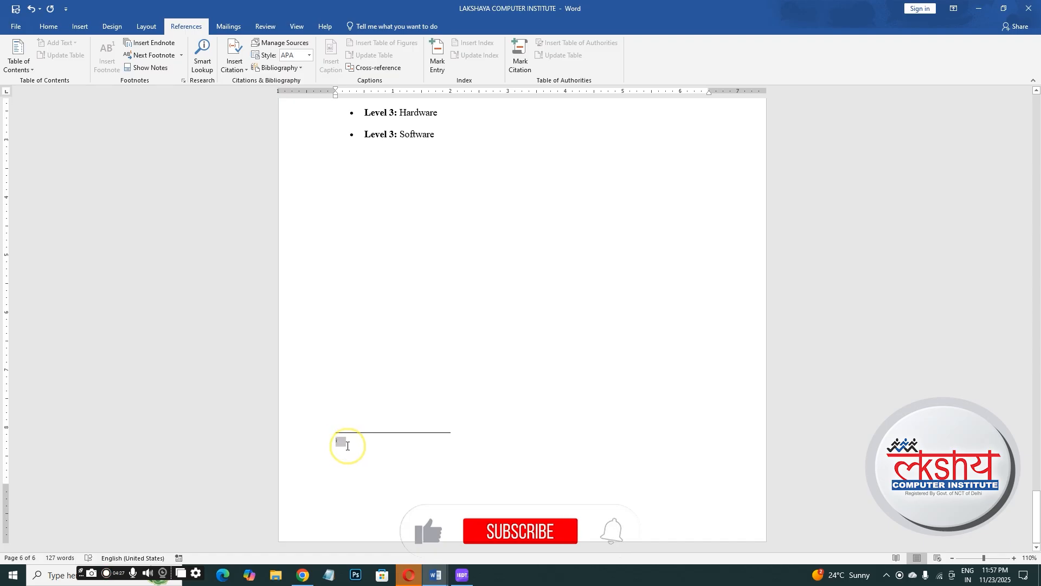
key("ctrl+]")
key("ctrl+]")
key("ctrl+]")
key("ctrl+]")
key("ctrl+]")
key("ctrl+]")
key("ctrl+]")
key("ctrl+]")
key("ctrl+]")
key("ctrl+]")
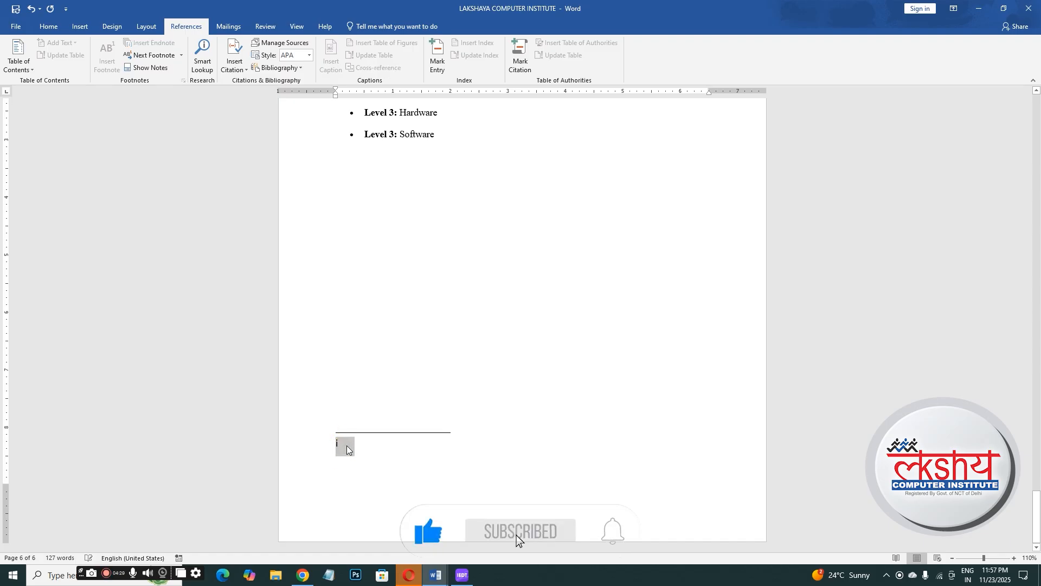
left_click(347, 446)
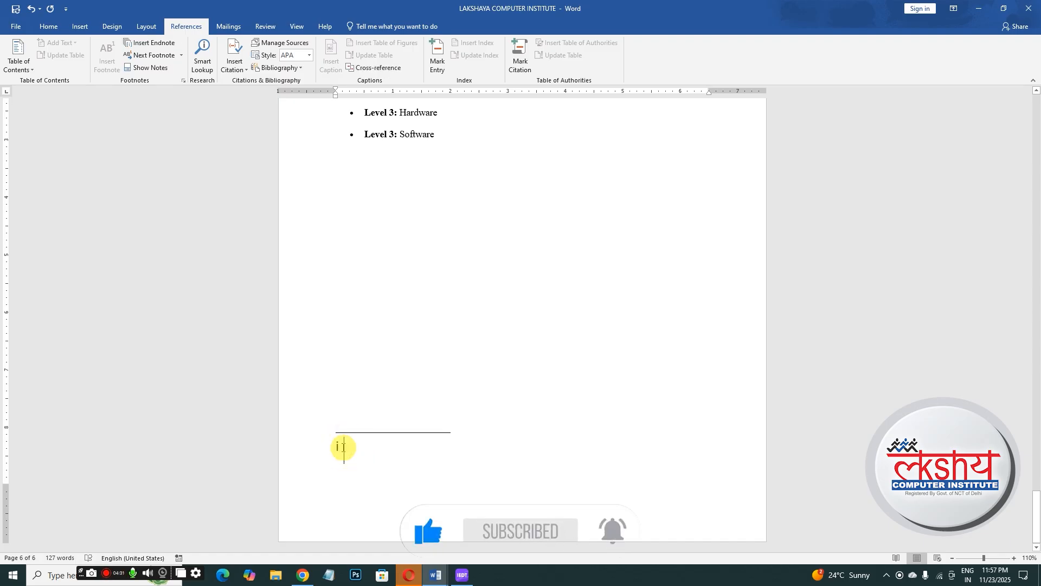
type("d")
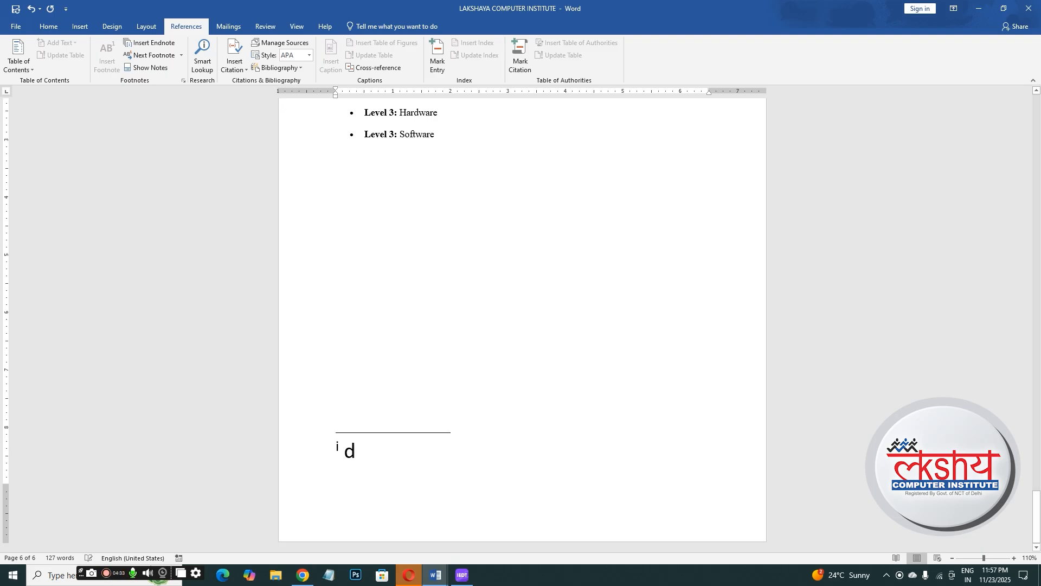
type("hfghdfghg")
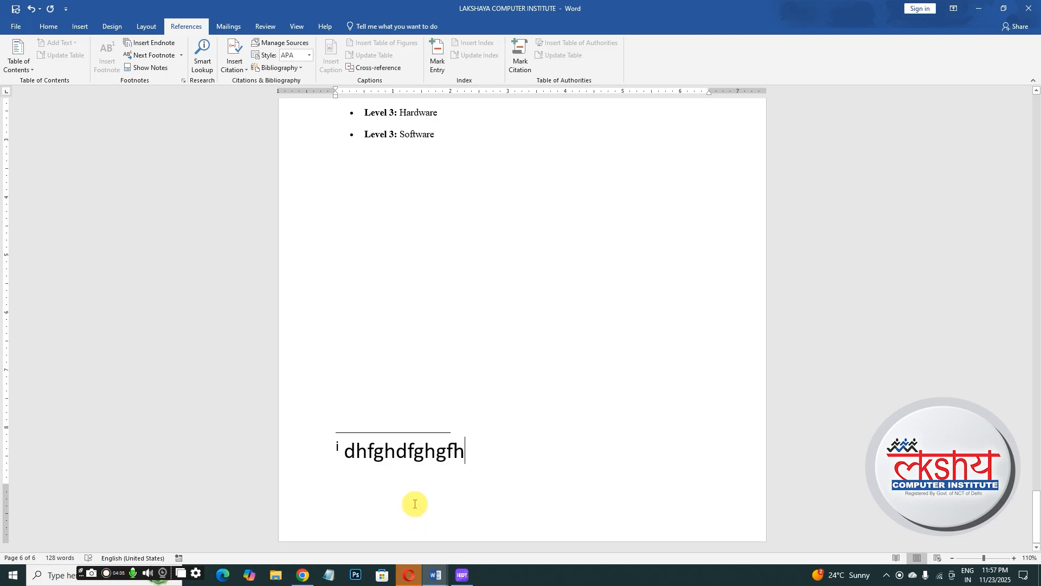
type("fh")
left_click(147, 68)
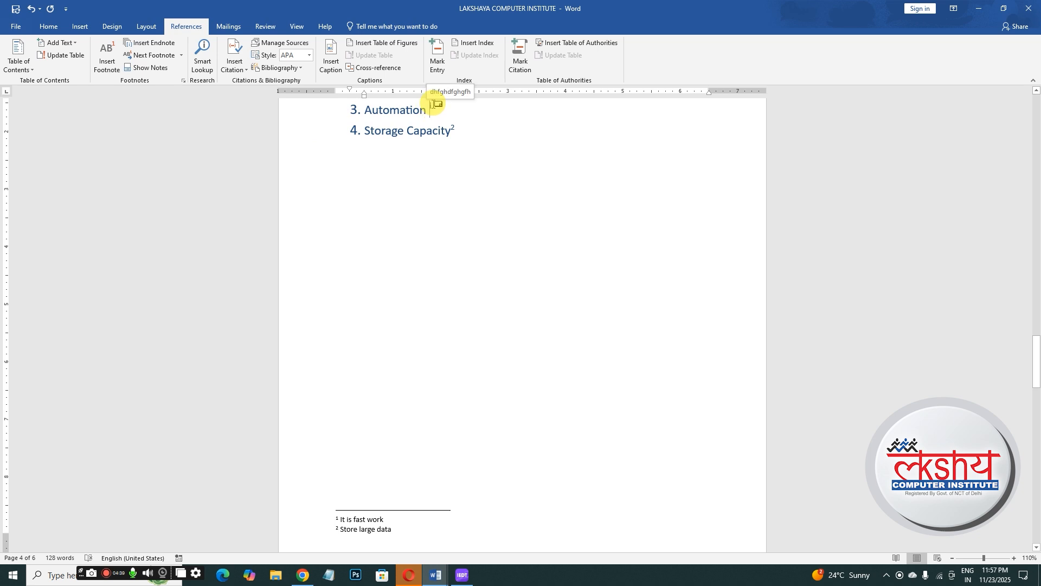
mouse_move(431, 108)
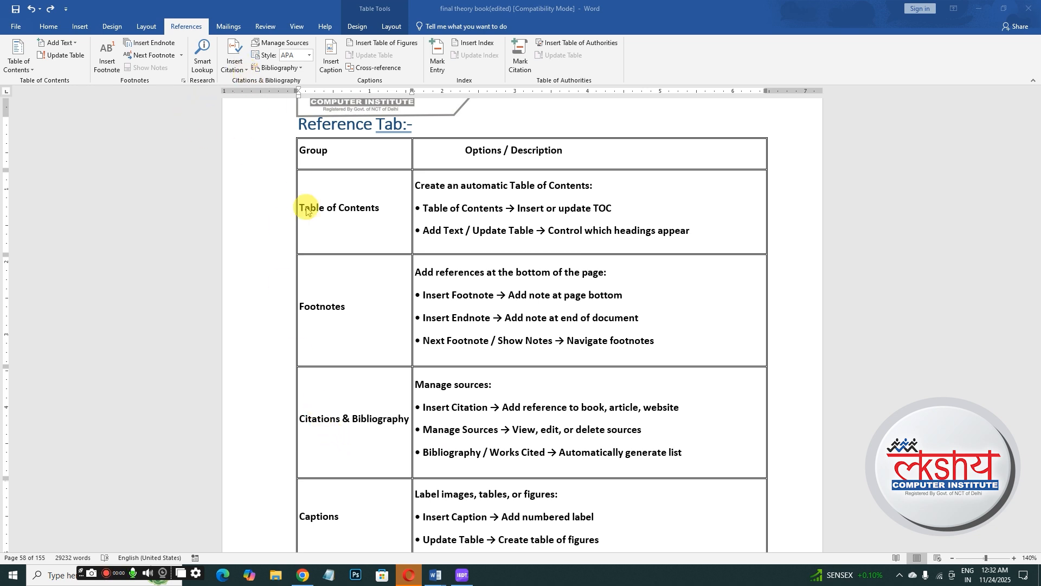
- Switch back to the LAKSHAYA COMPUTER INSTITUTE document and return to the table of contents
mouse_move(442, 574)
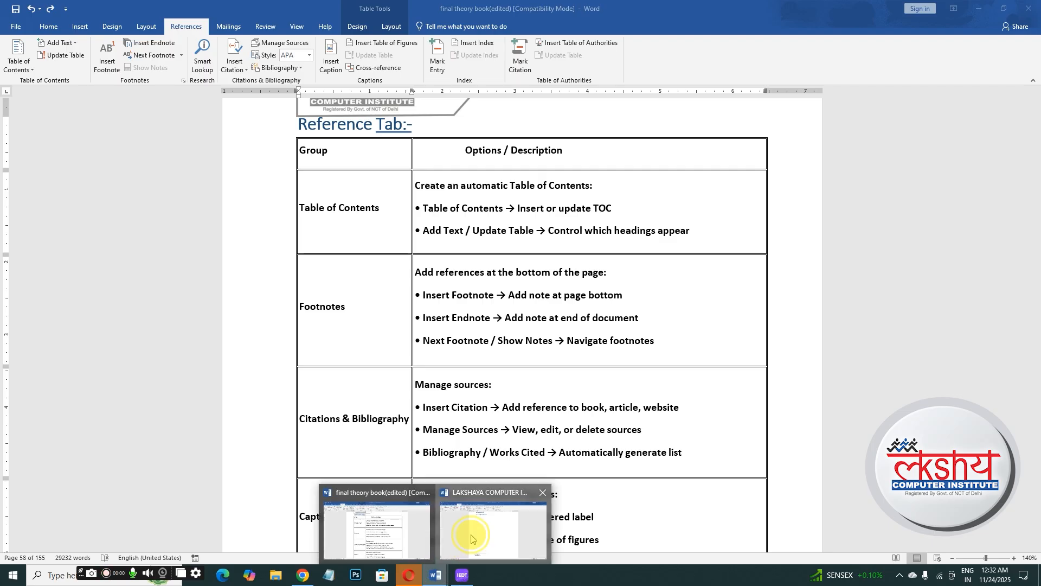
left_click(480, 529)
key("Return")
key("Return")
left_click_drag(1037, 388, 989, 128)
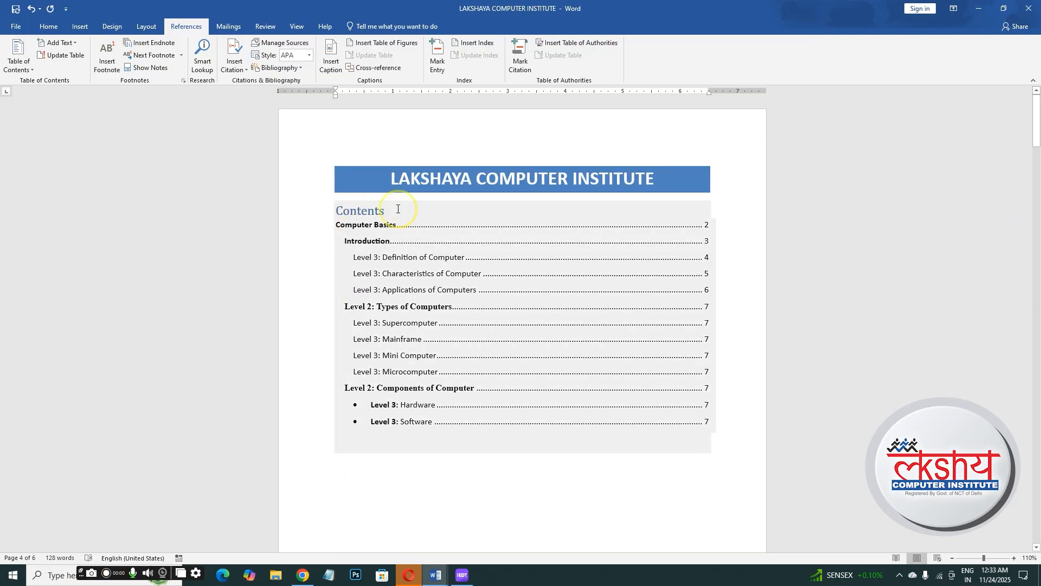
- Begin adding a new citation source right after the 'Contents' heading, keeping Book as the source type
left_click(397, 209)
left_click(397, 209)
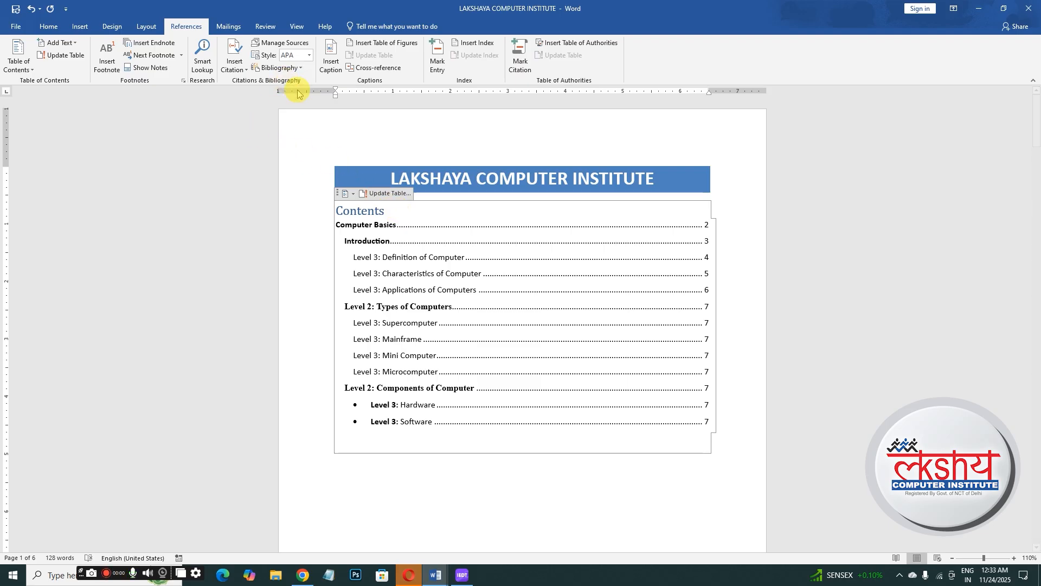
left_click(242, 74)
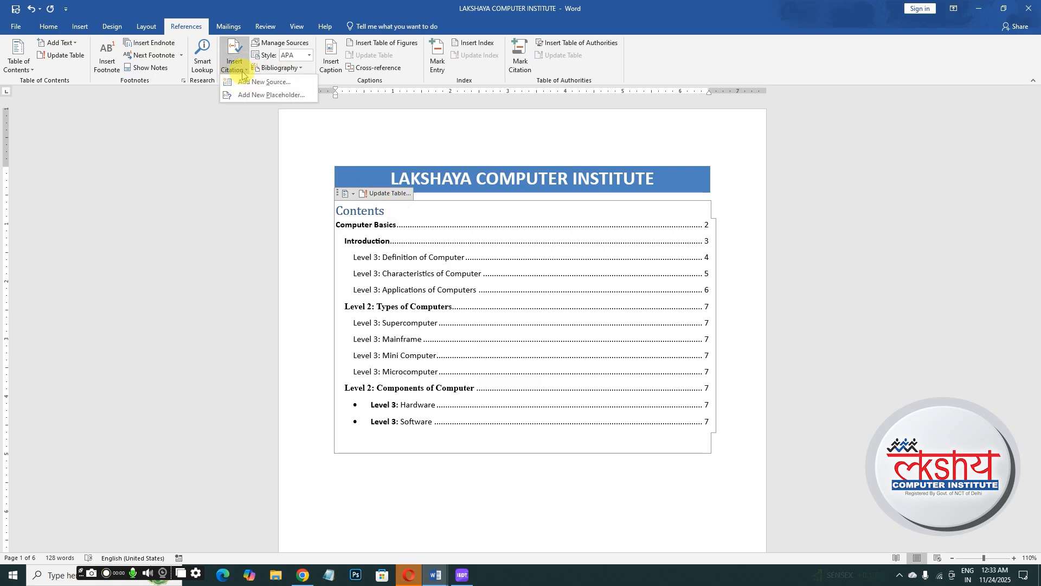
left_click(270, 83)
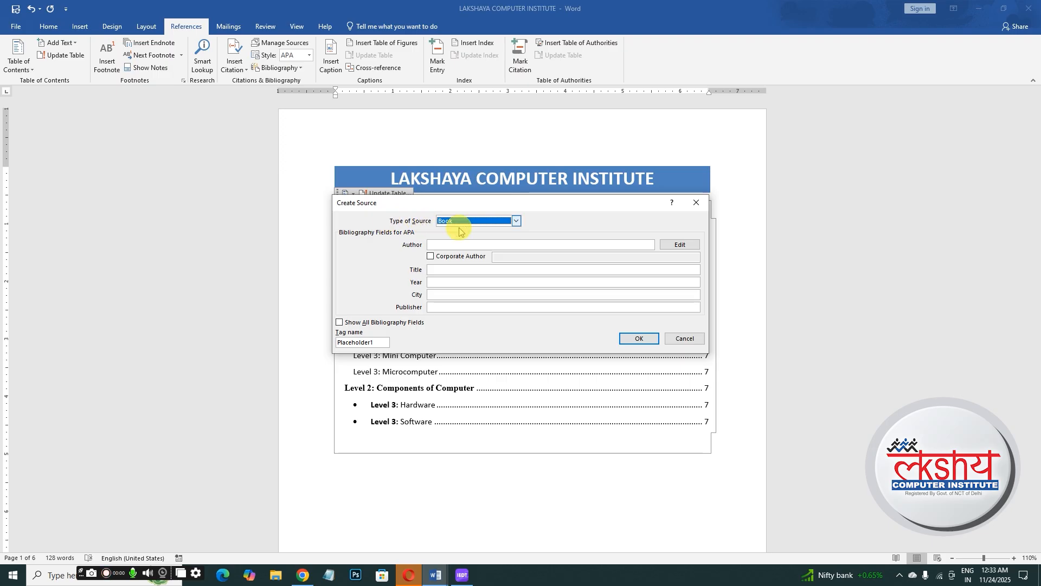
left_click(516, 222)
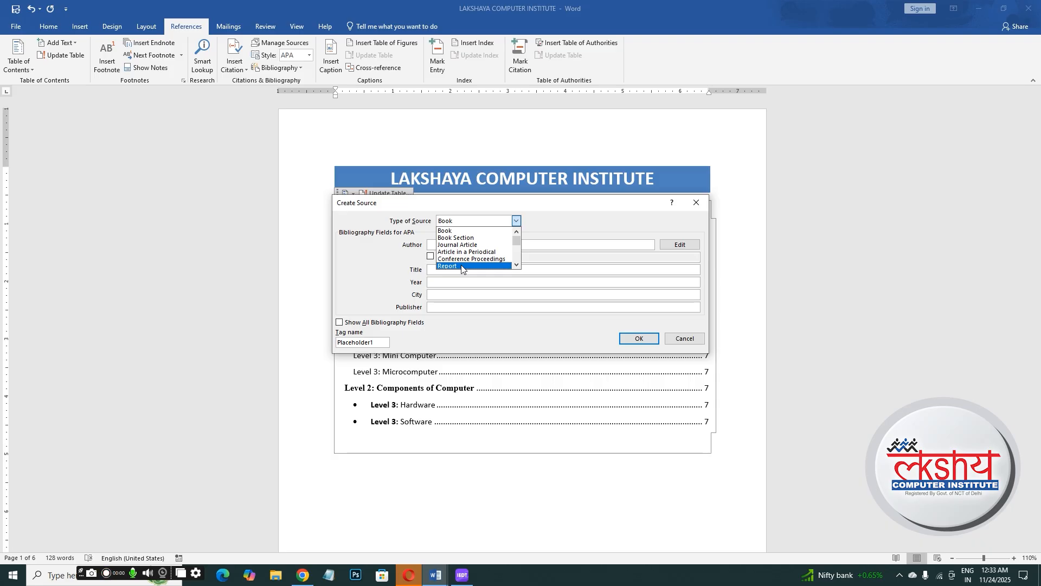
left_click(517, 264)
left_click(516, 264)
left_click(517, 264)
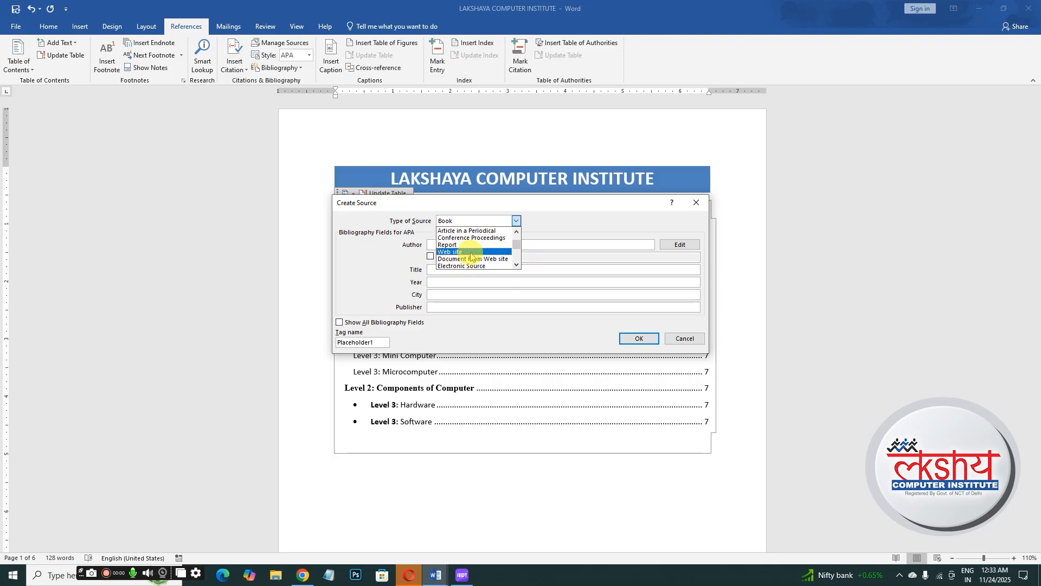
left_click(517, 232)
left_click(516, 231)
left_click(516, 232)
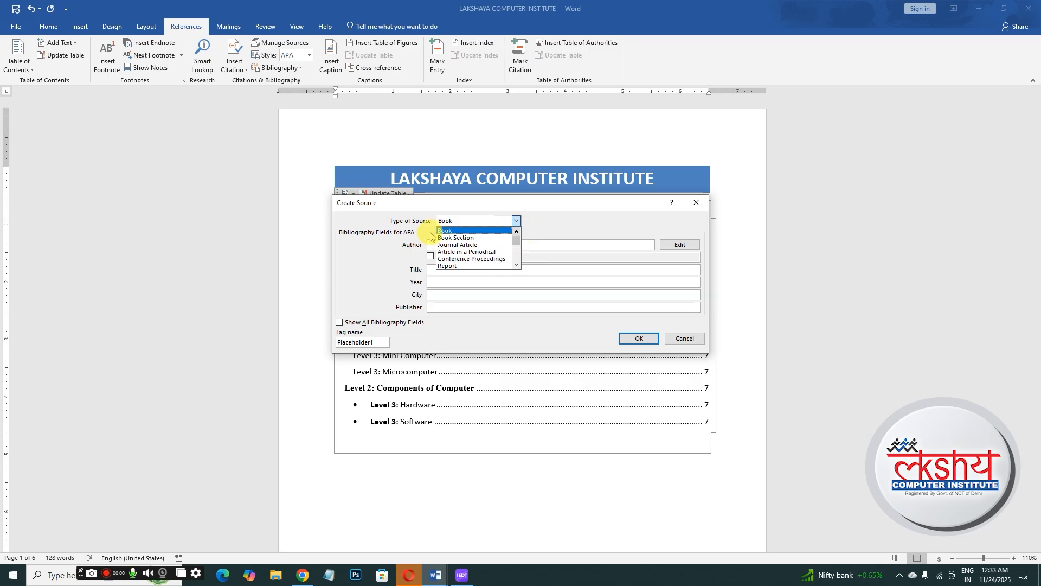
left_click(448, 230)
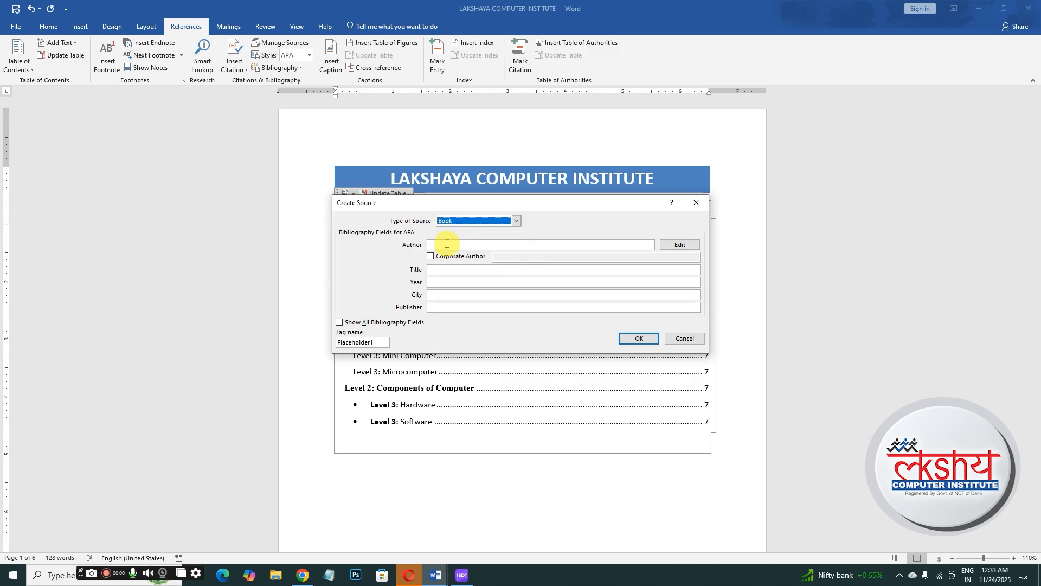
- Enter the author's name and the title 'fundamental of computer' for the book source
left_click(444, 245)
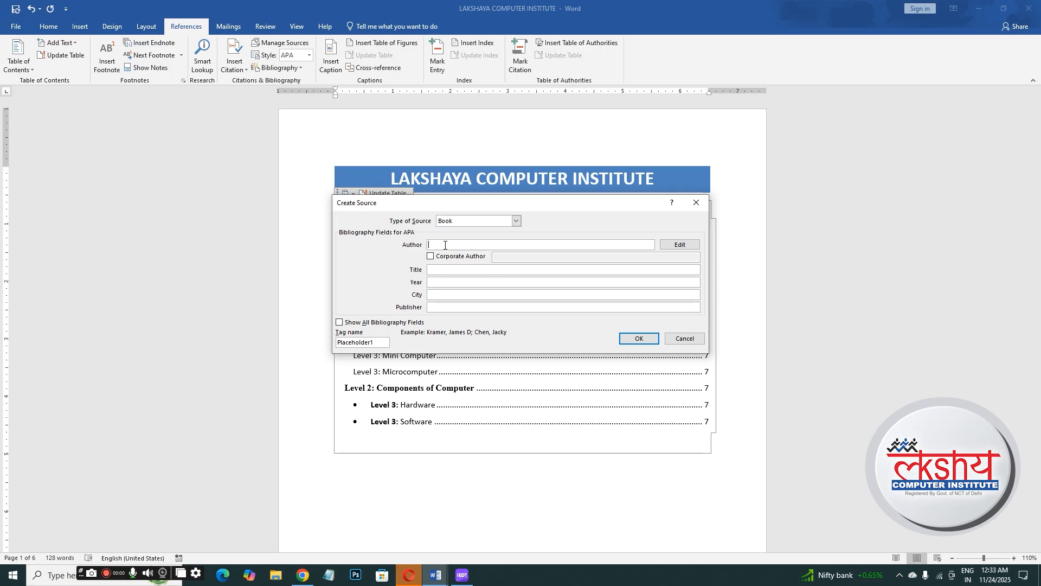
type("neeraj aggarwal")
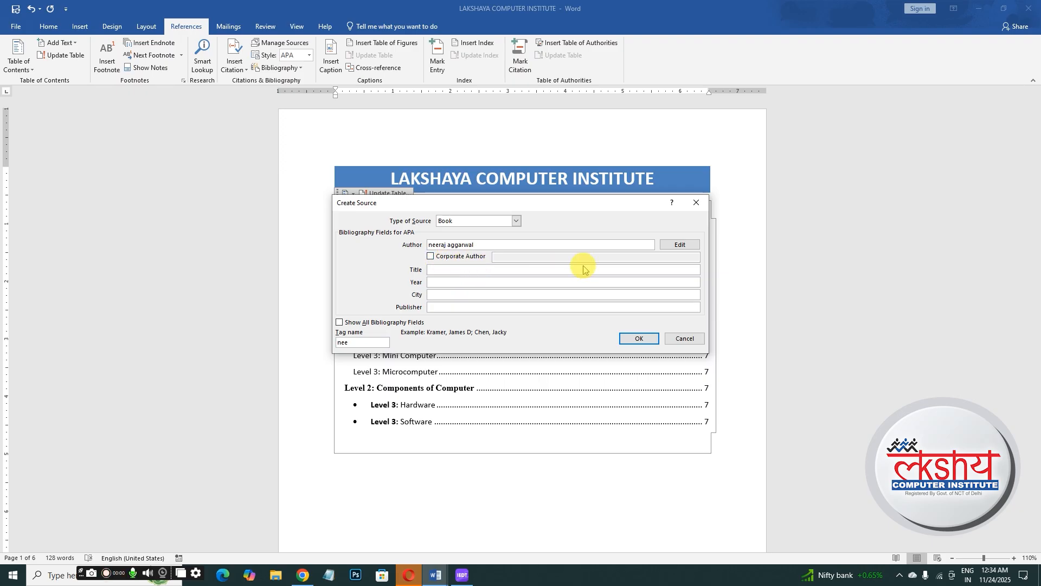
left_click(466, 270)
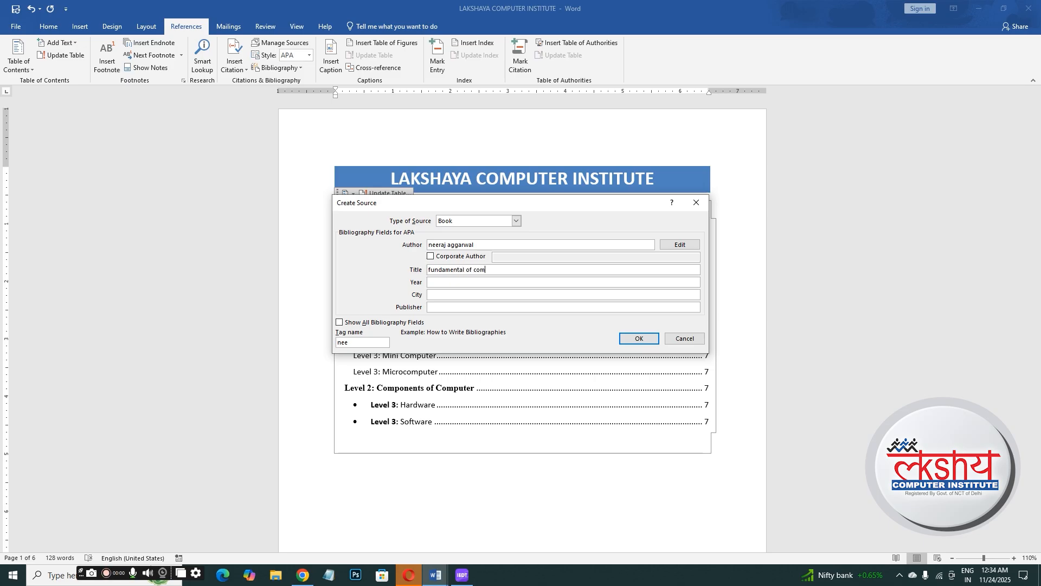
type("uter")
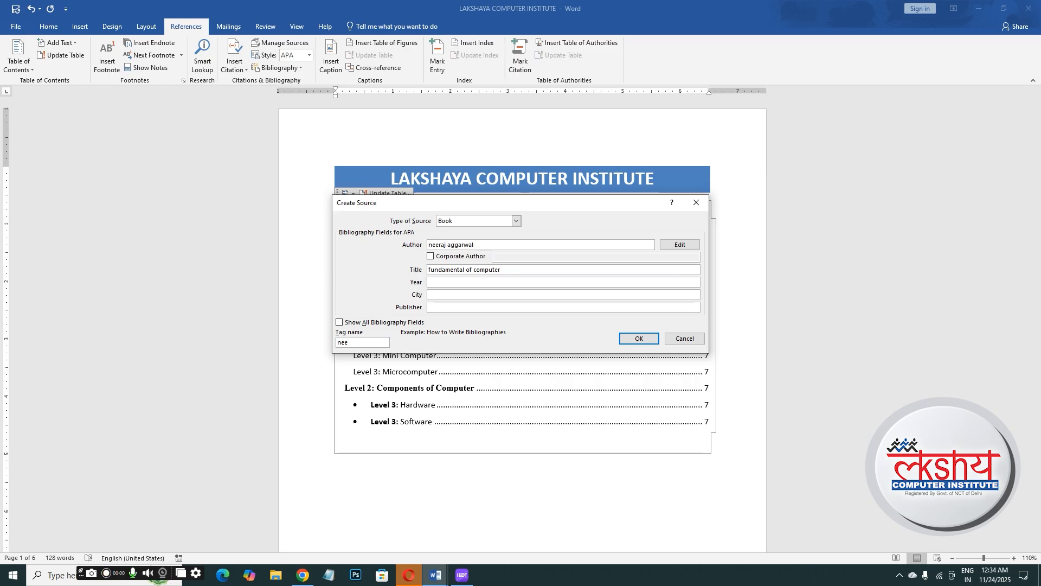
- Fill in year 2000, city 'dehli' and the publisher's name, and insert the citation
left_click(433, 283)
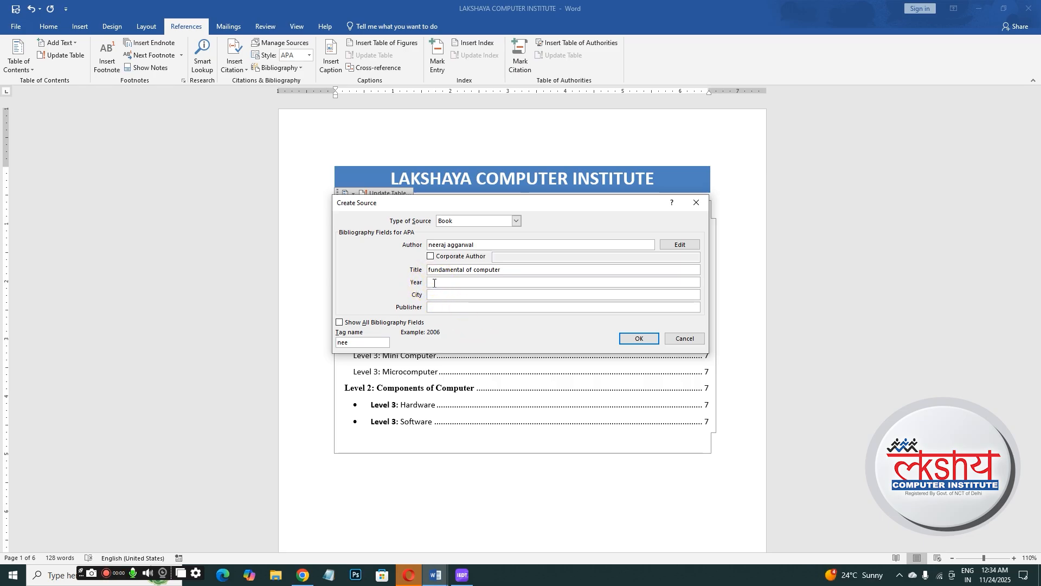
type("2000")
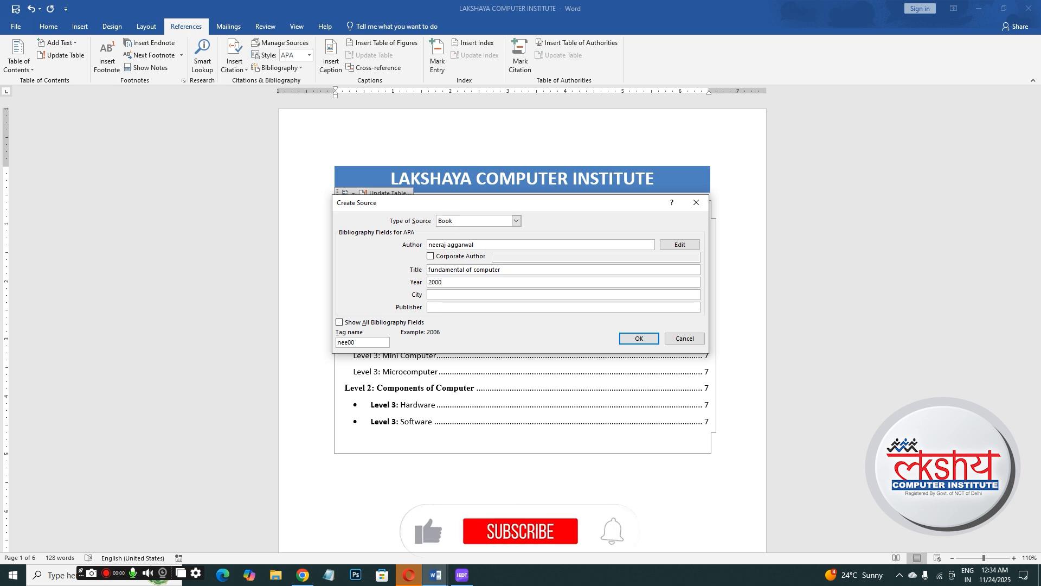
left_click(447, 295)
type("dehli")
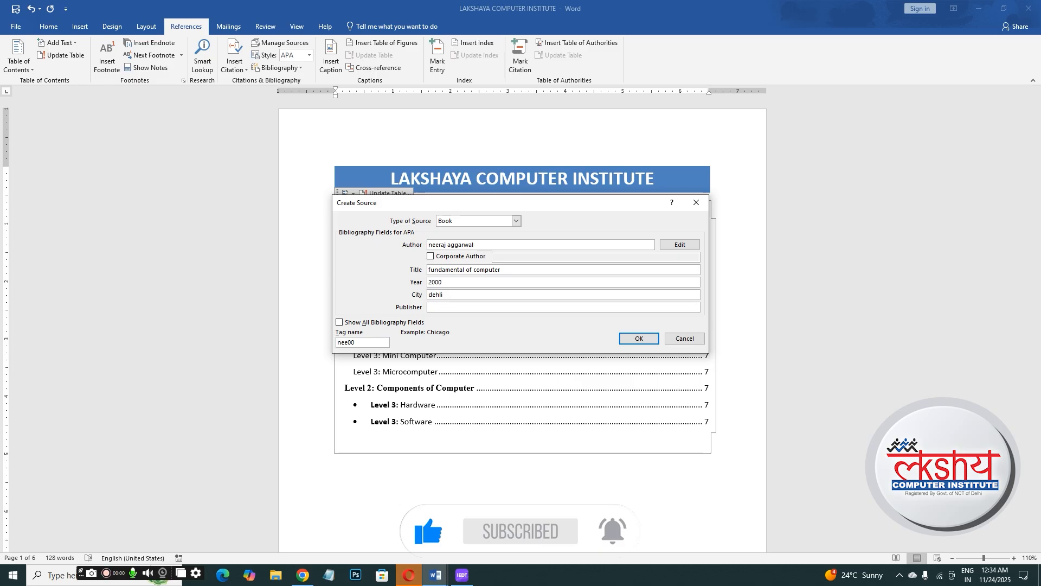
left_click(451, 308)
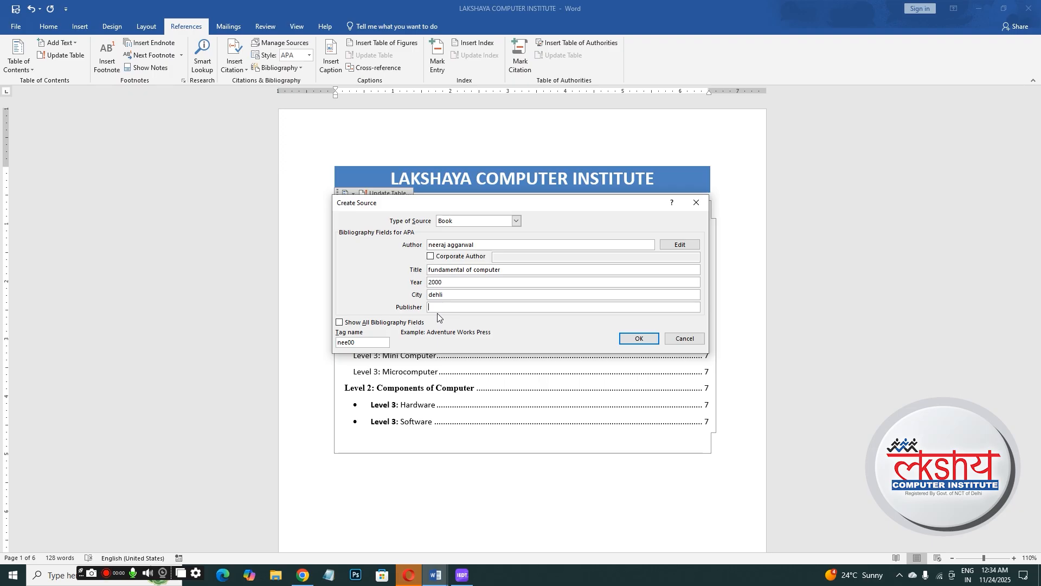
type("ritika")
left_click(640, 338)
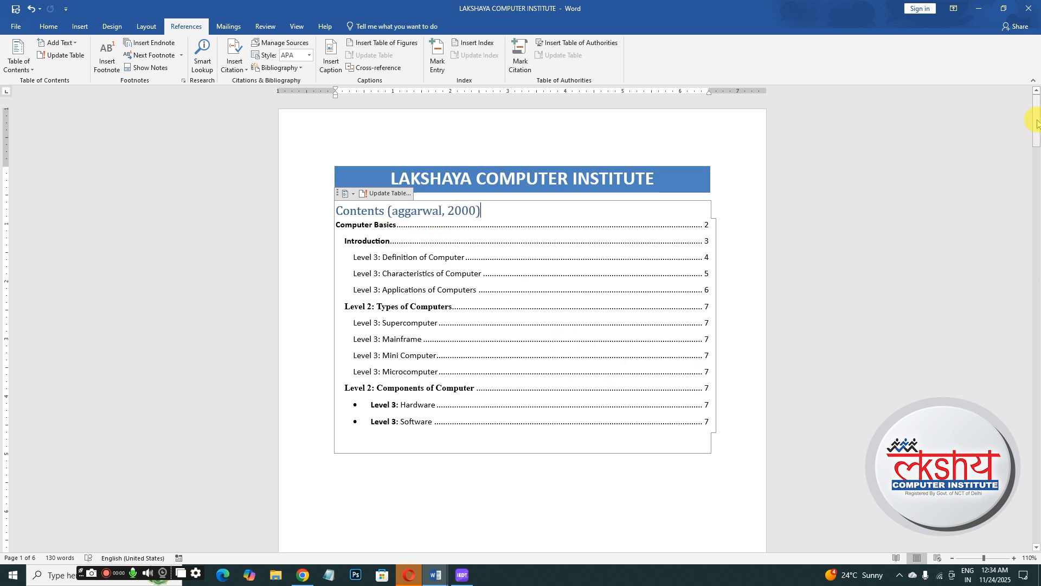
- Insert a bibliography in the blank space below the table of contents
mouse_move(1035, 122)
left_mouse_down()
mouse_move(1036, 356)
mouse_move(1024, 111)
left_mouse_up()
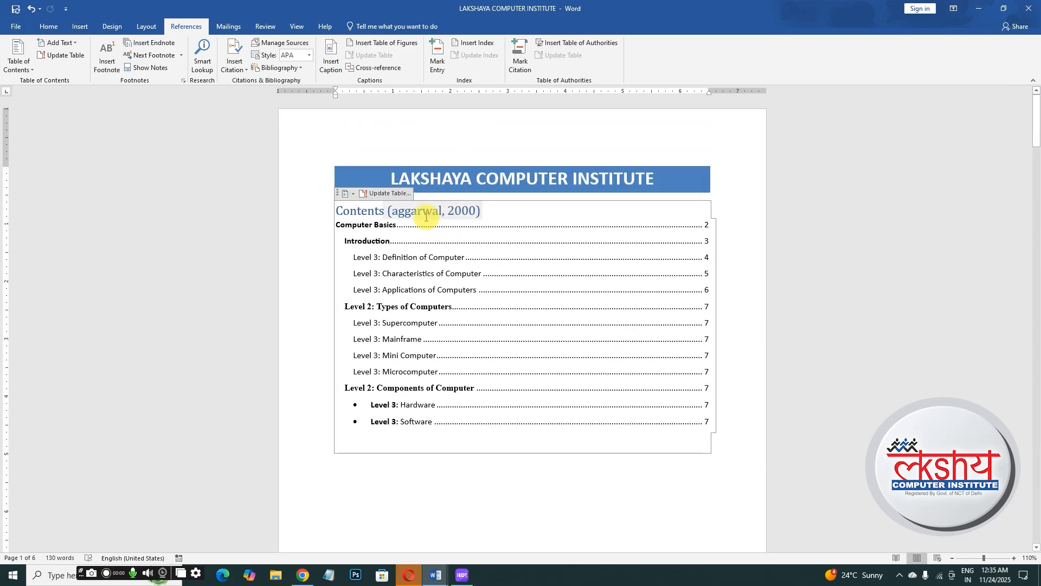
left_click_drag(1037, 128, 1035, 164)
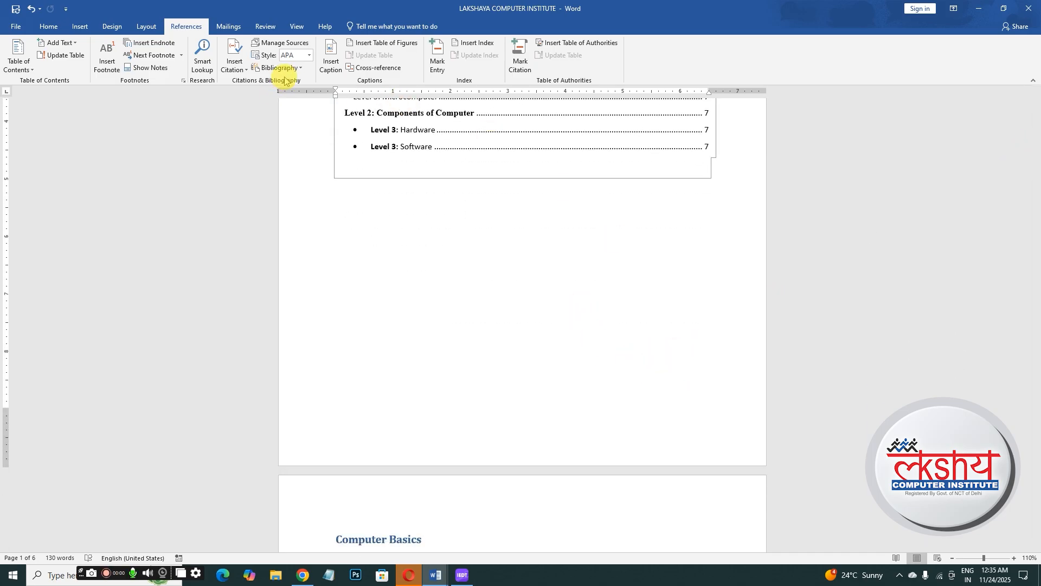
left_click(342, 319)
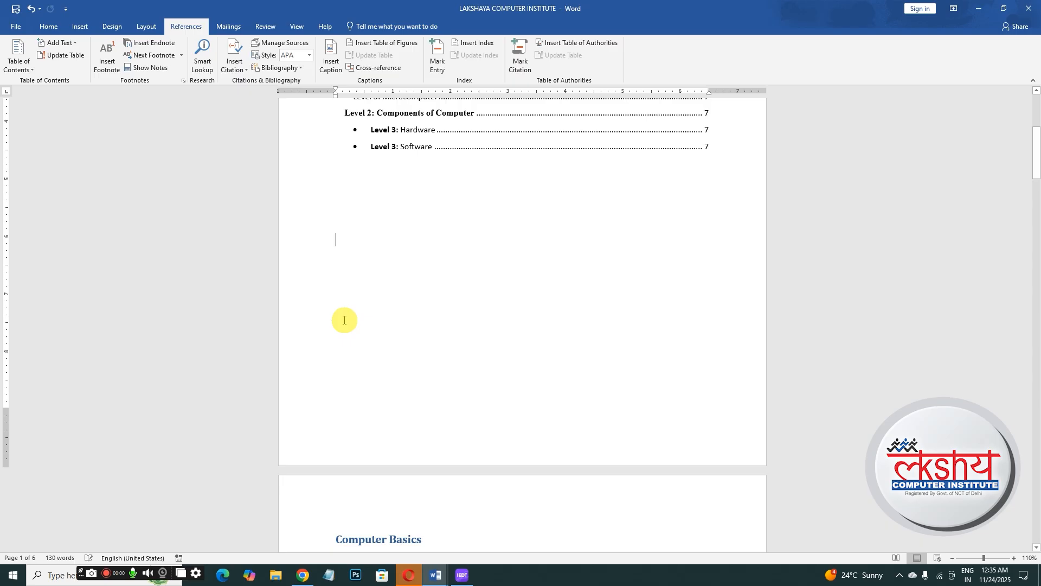
left_click(301, 67)
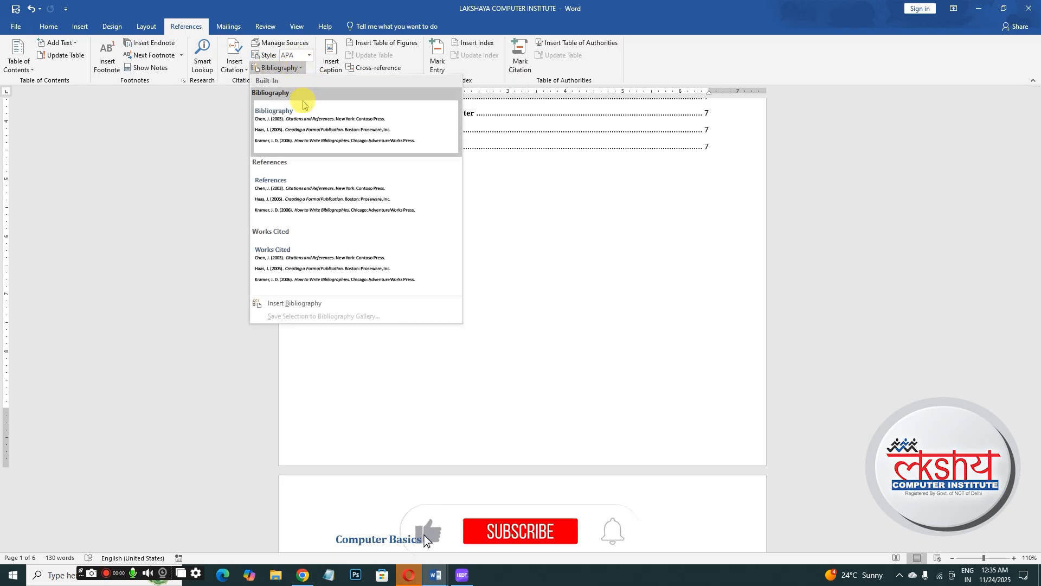
left_click(294, 305)
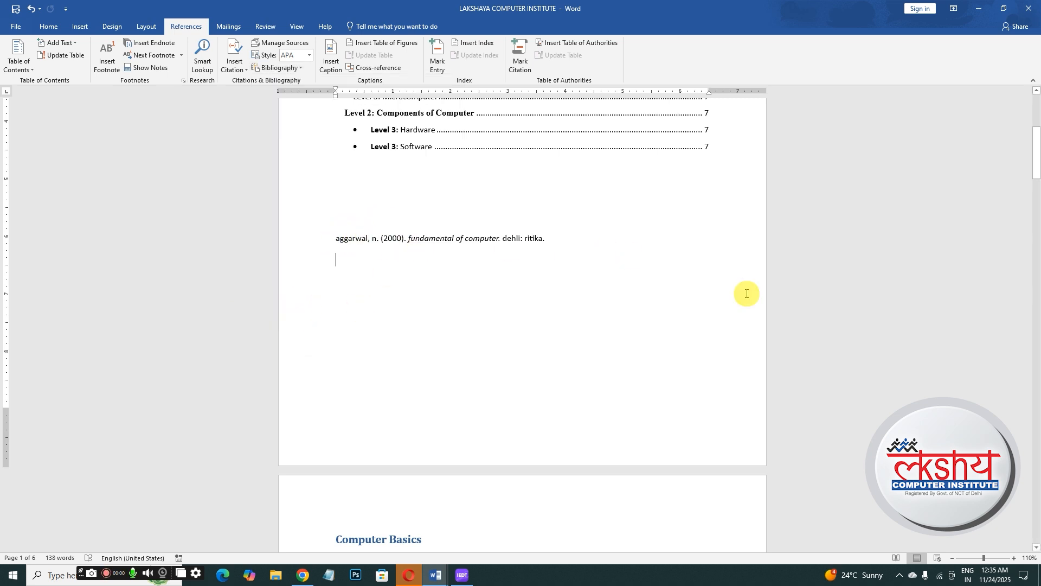
- Switch the citation style to SIST02 and review the sources in the Source Manager
mouse_move(1036, 139)
left_mouse_down()
mouse_move(1036, 114)
mouse_move(1036, 130)
left_mouse_up()
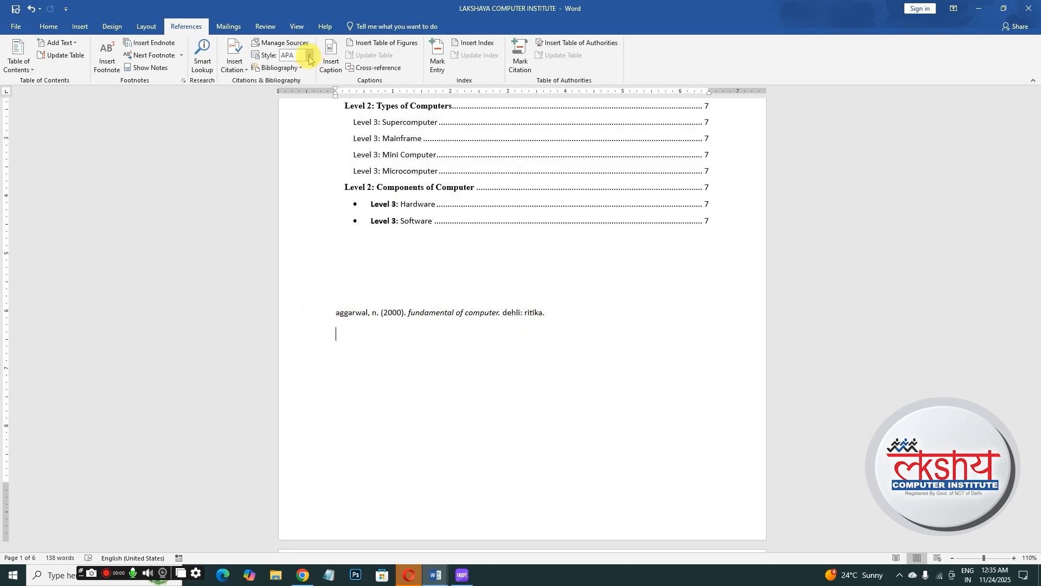
left_click(308, 56)
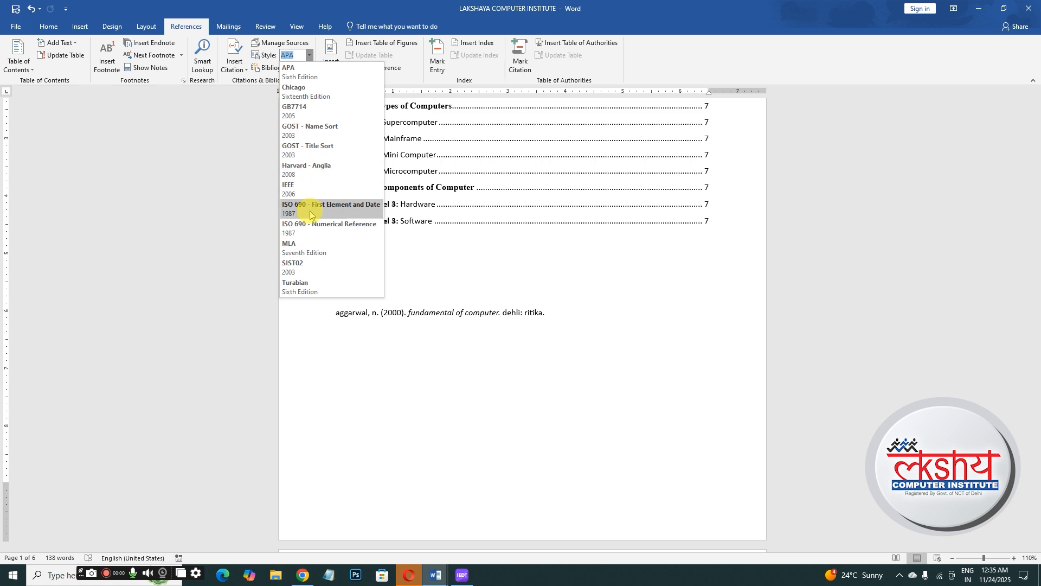
left_click(306, 266)
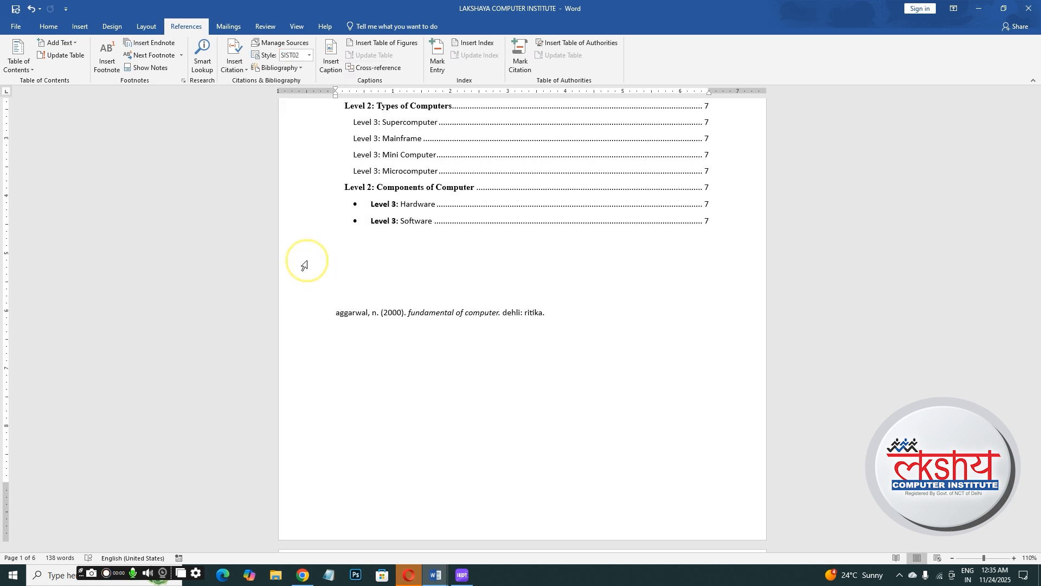
left_click(297, 47)
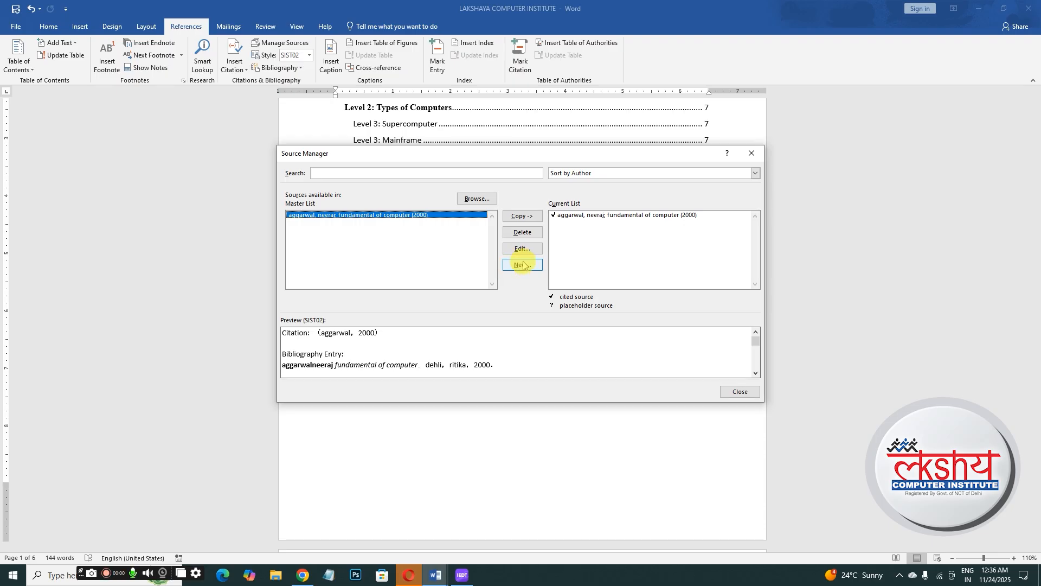
left_click(738, 392)
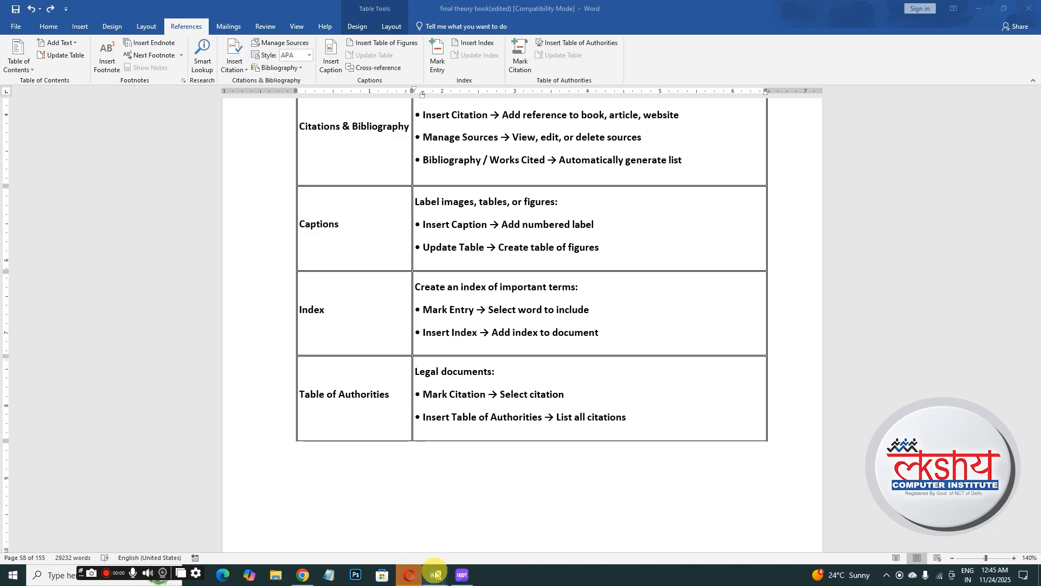
- Switch back to the LAKSHAYA COMPUTER INSTITUTE document window
mouse_move(435, 574)
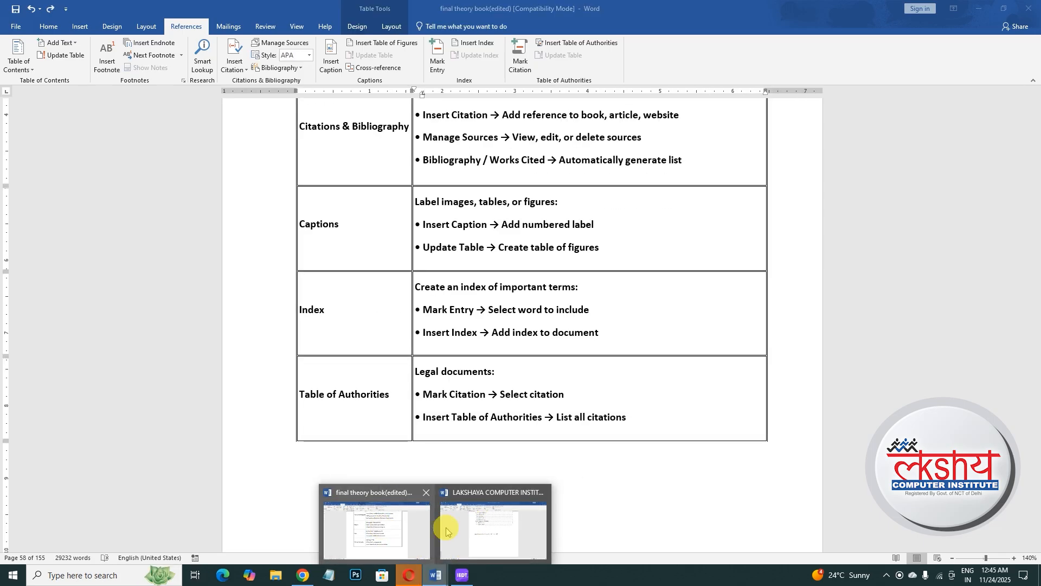
left_click(467, 522)
left_click_drag(1037, 143, 1036, 123)
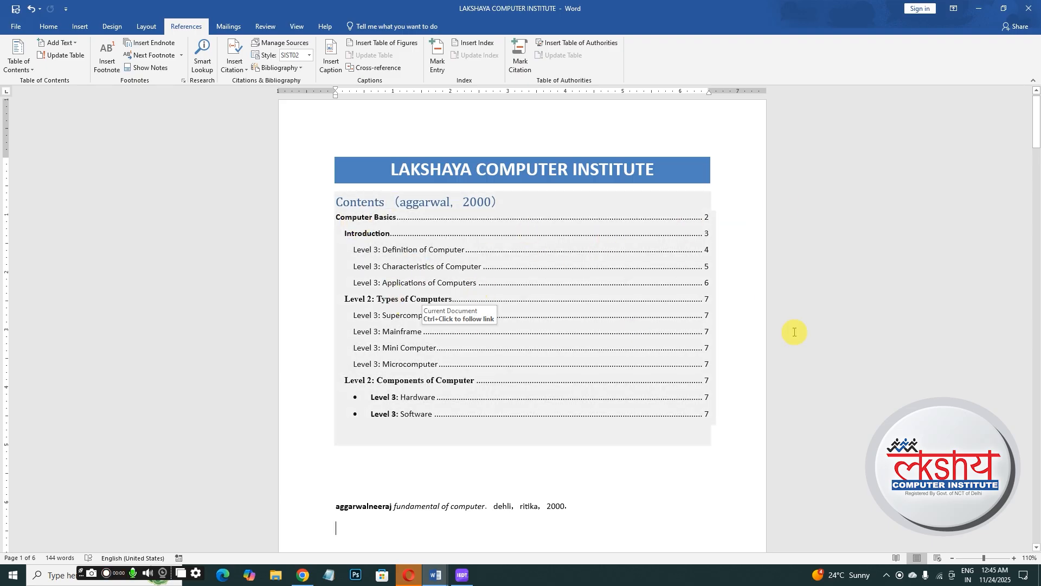
- Insert the picture 'I Phone 15 Pro Max Poster Design' from the Downloads folder into the document
left_click_drag(1036, 142, 1039, 205)
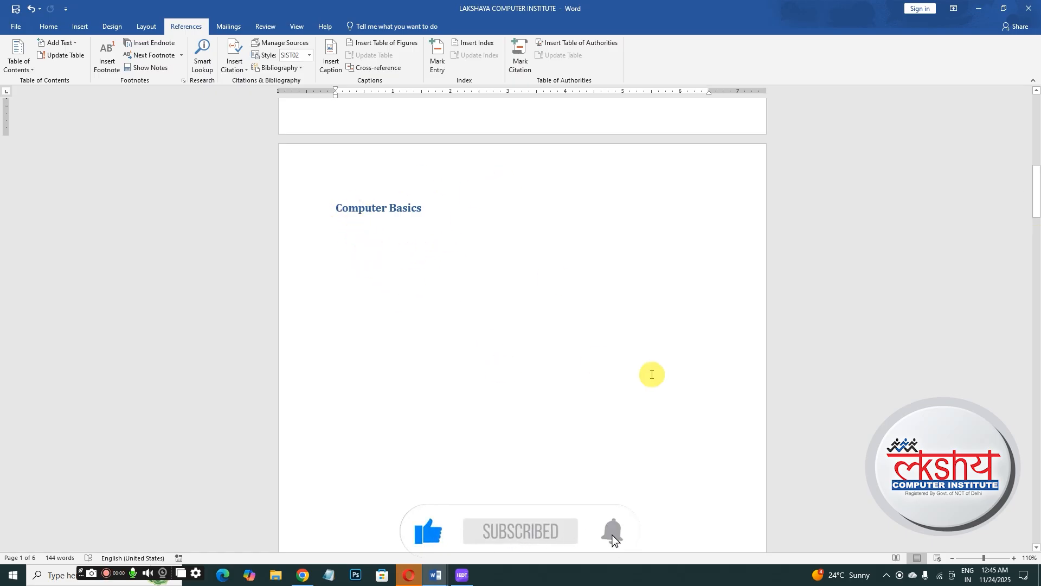
left_click(79, 26)
left_click(121, 64)
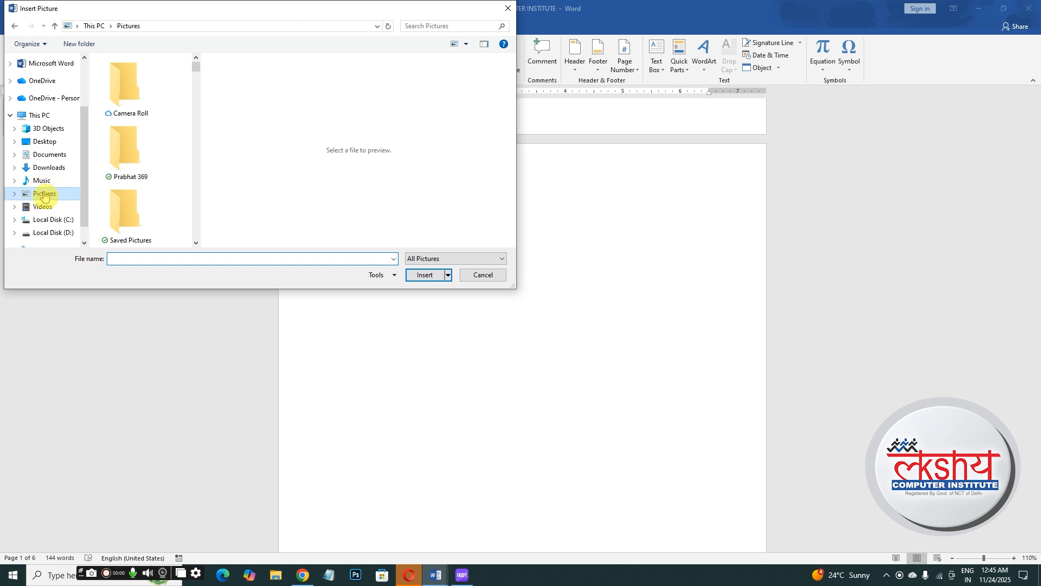
left_click(49, 167)
left_click(126, 131)
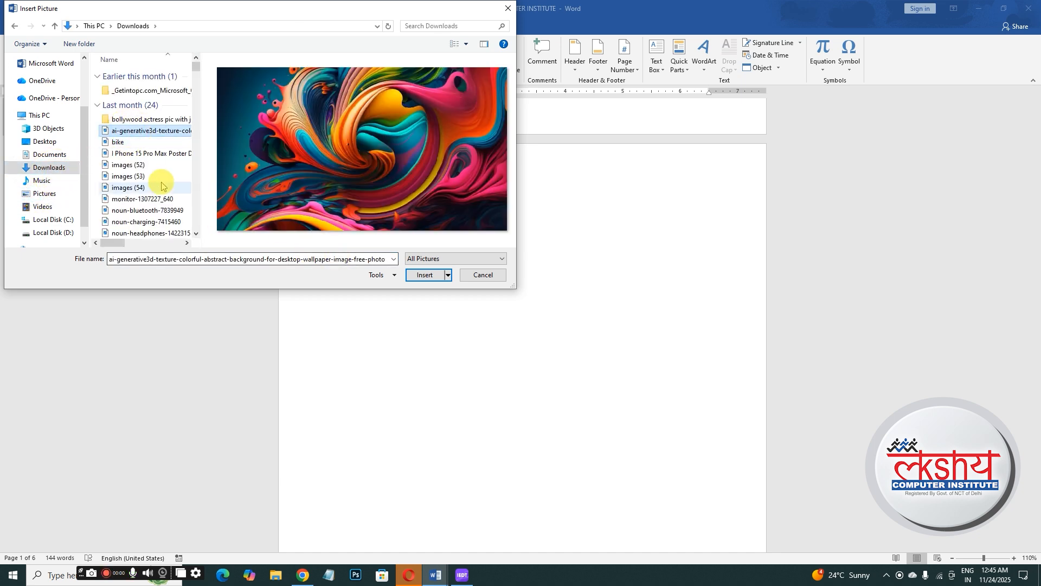
left_click(146, 154)
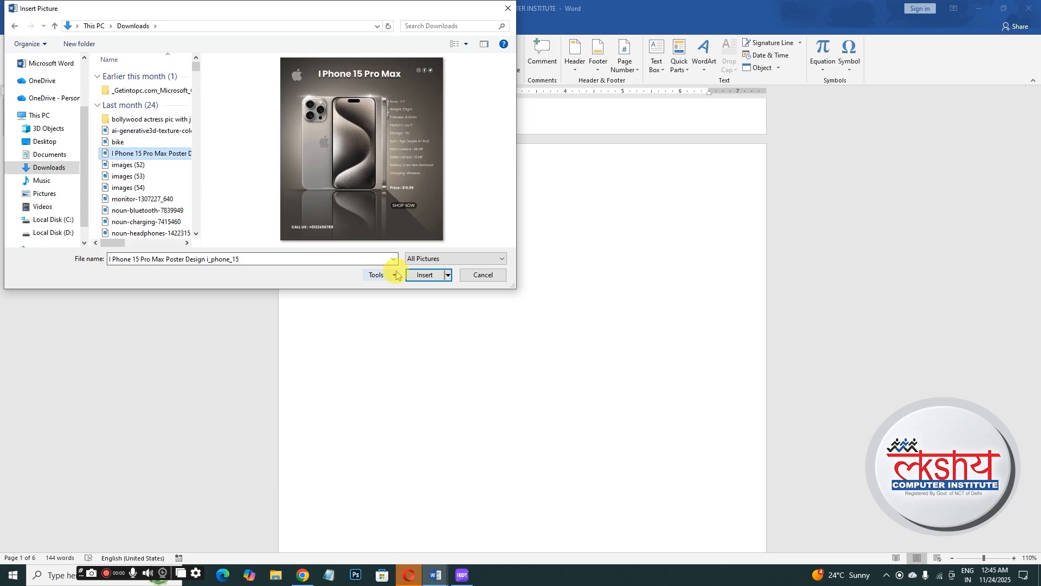
left_click(424, 275)
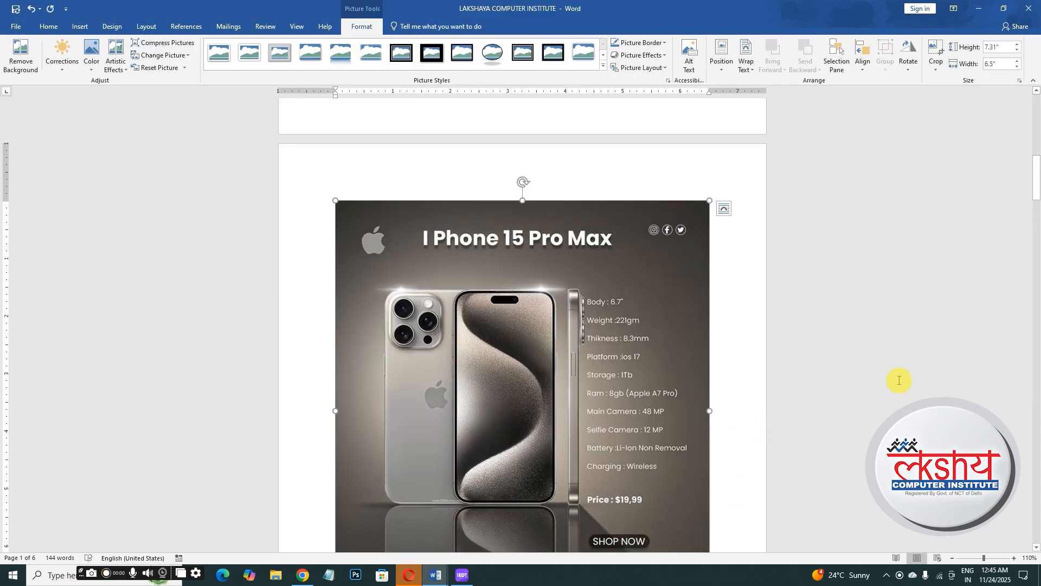
left_click_drag(1036, 209, 1036, 232)
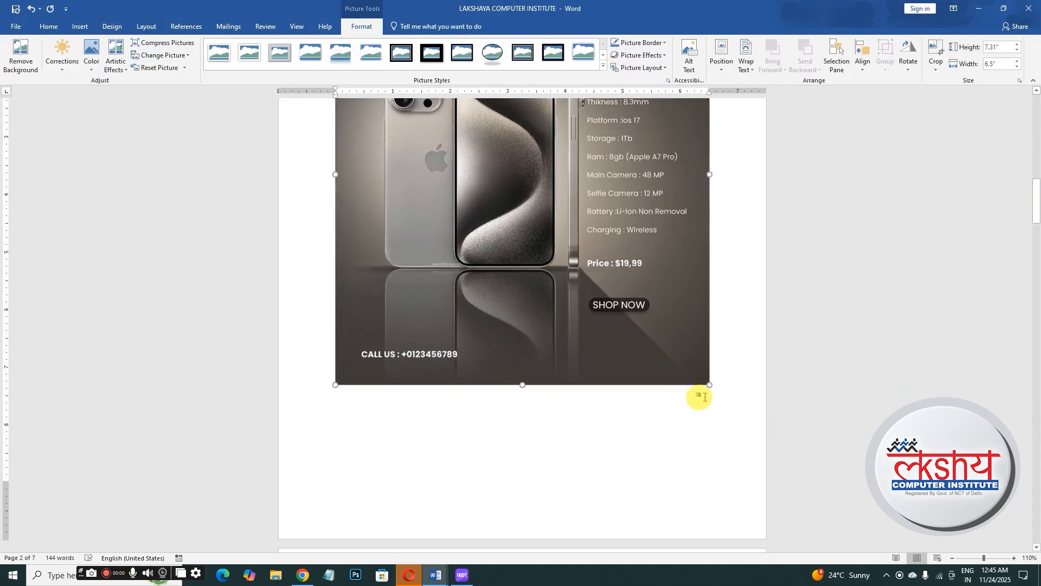
- Resize the iPhone poster picture down to about 2.67 by 2.38 inches
left_click_drag(710, 385, 538, 190)
left_click_drag(538, 326, 471, 171)
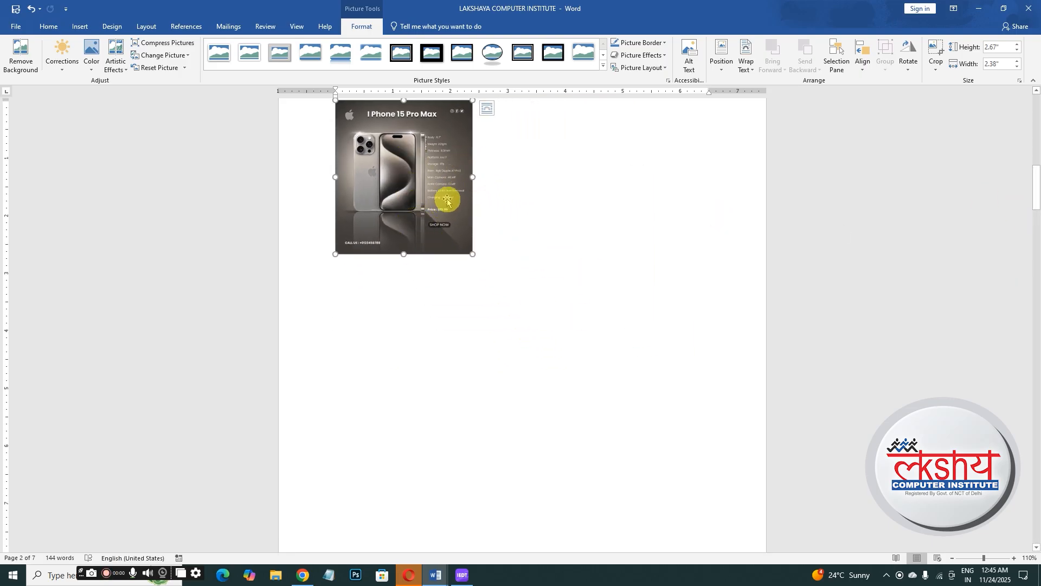
- Set the iPhone picture's text wrapping to Behind Text and move it to the top of the page
left_click(722, 57)
left_click(723, 102)
left_click_drag(412, 234, 448, 284)
left_click(747, 66)
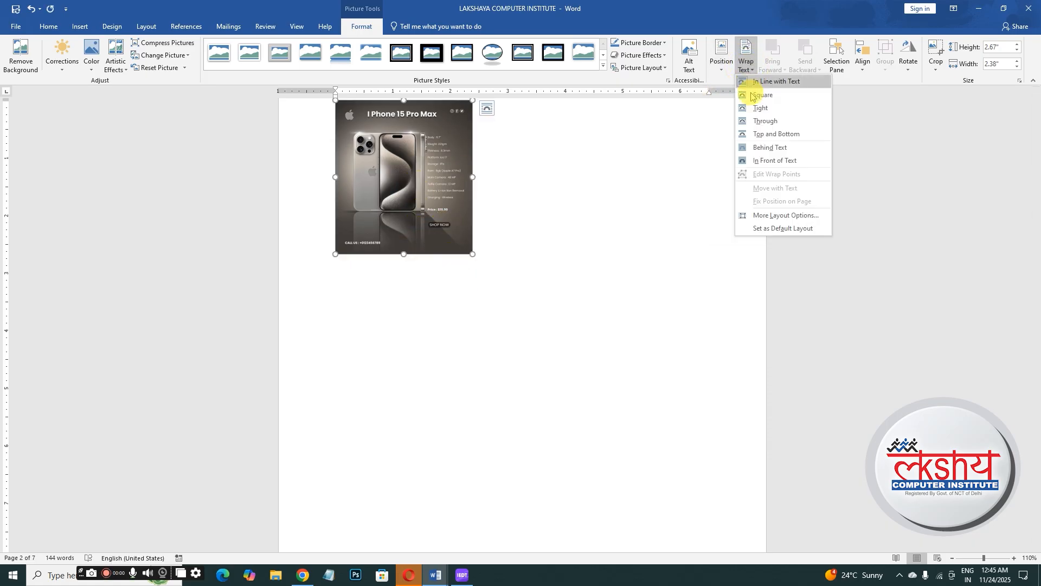
left_click(762, 161)
left_click_drag(442, 139, 431, 169)
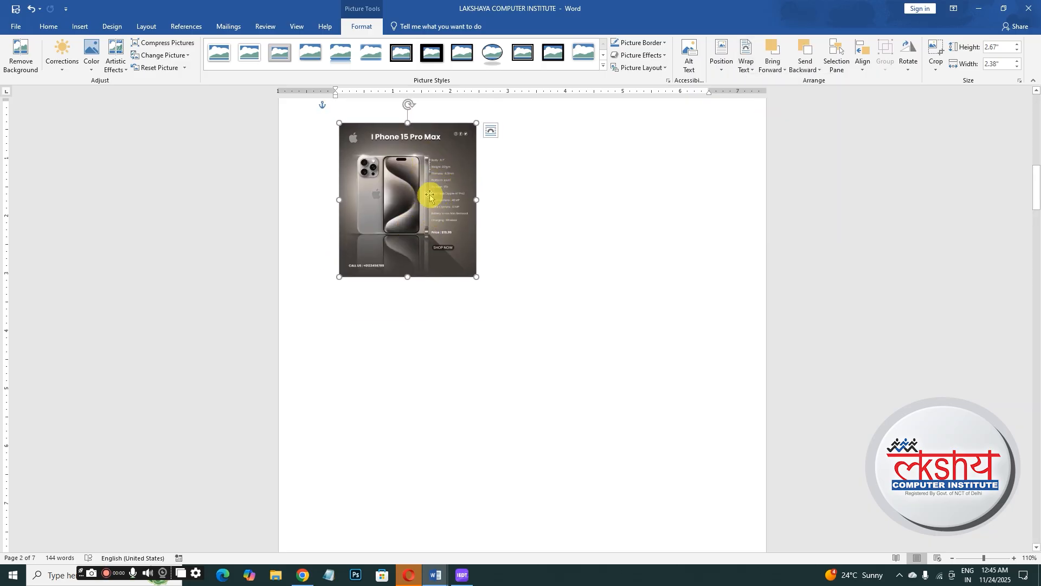
- Start inserting a caption for the picture and create a new caption label named image
left_click(190, 28)
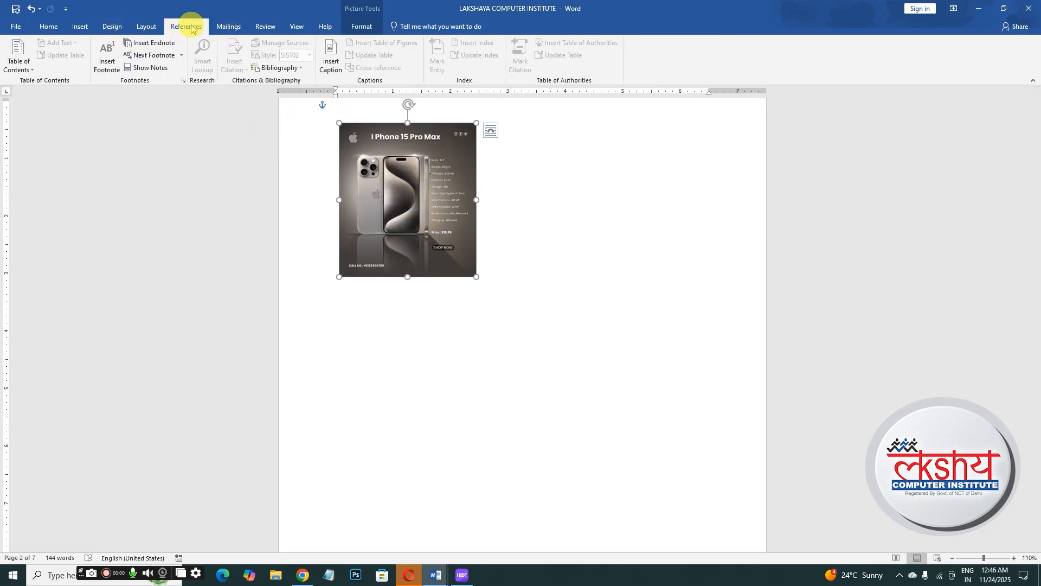
left_click(332, 63)
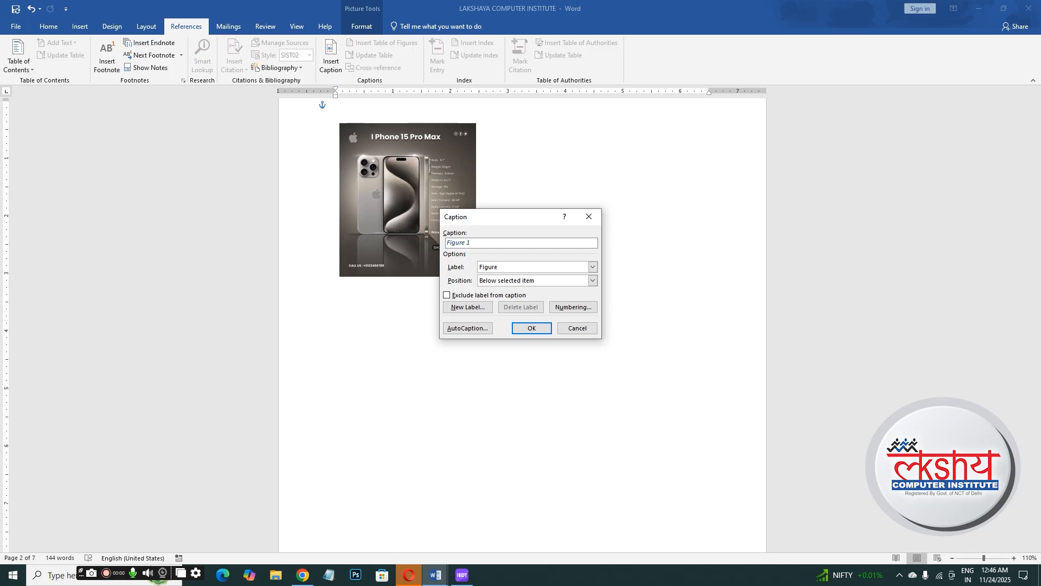
left_click(461, 307)
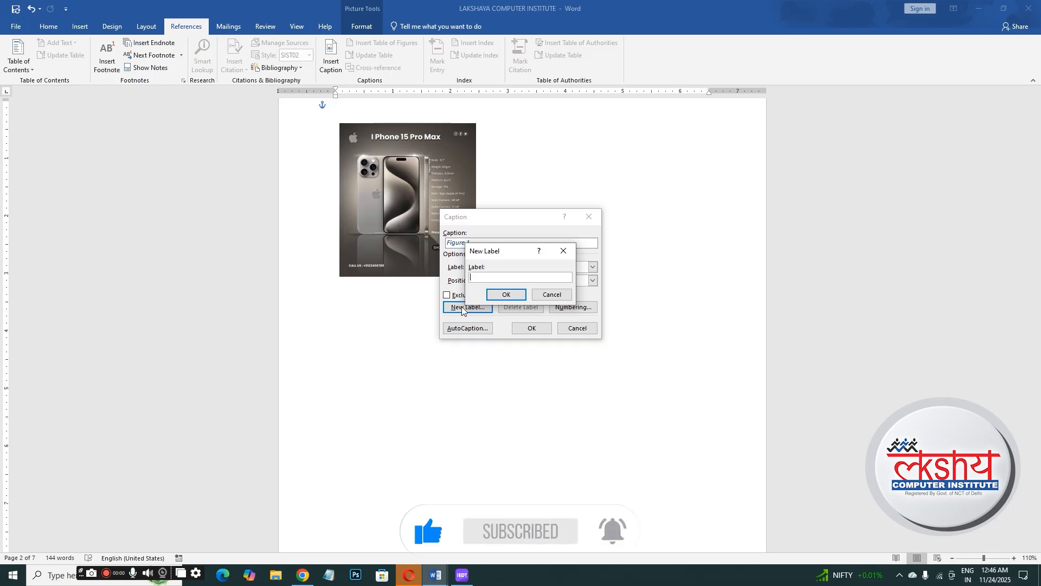
type("image")
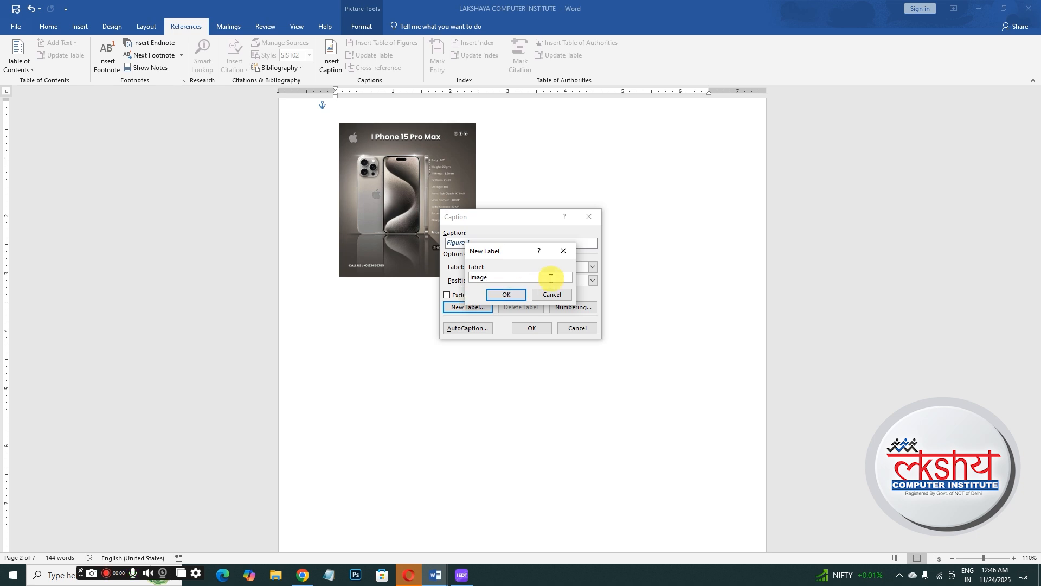
left_click(514, 294)
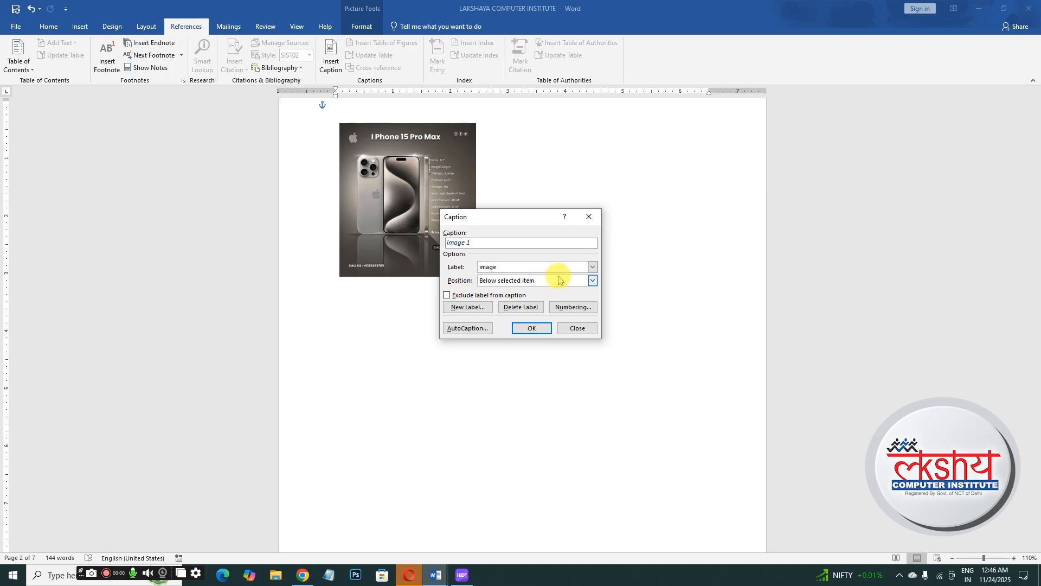
- Keep the caption position below the selected item and insert the caption
left_click(593, 282)
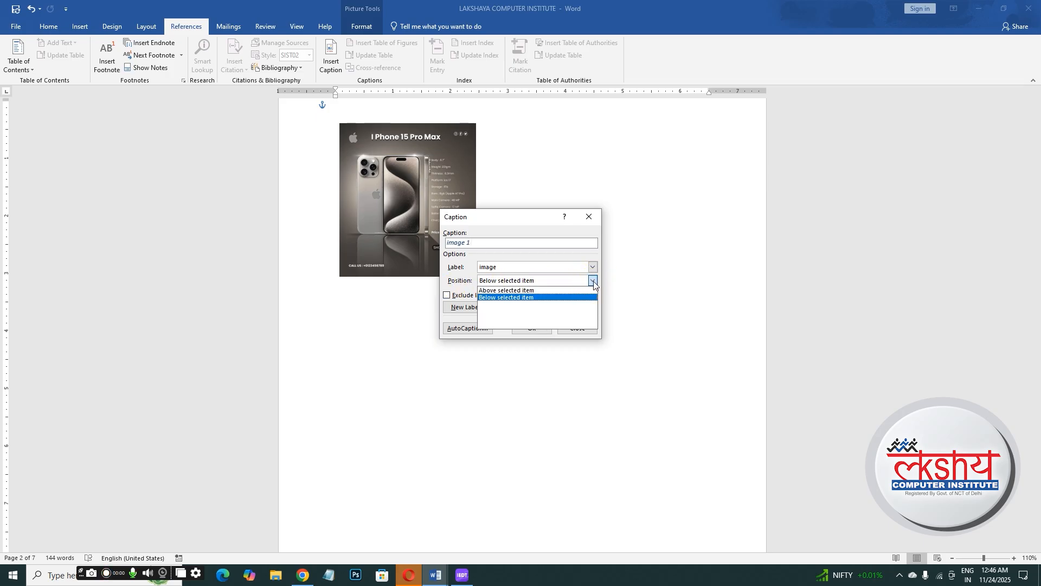
left_click(502, 291)
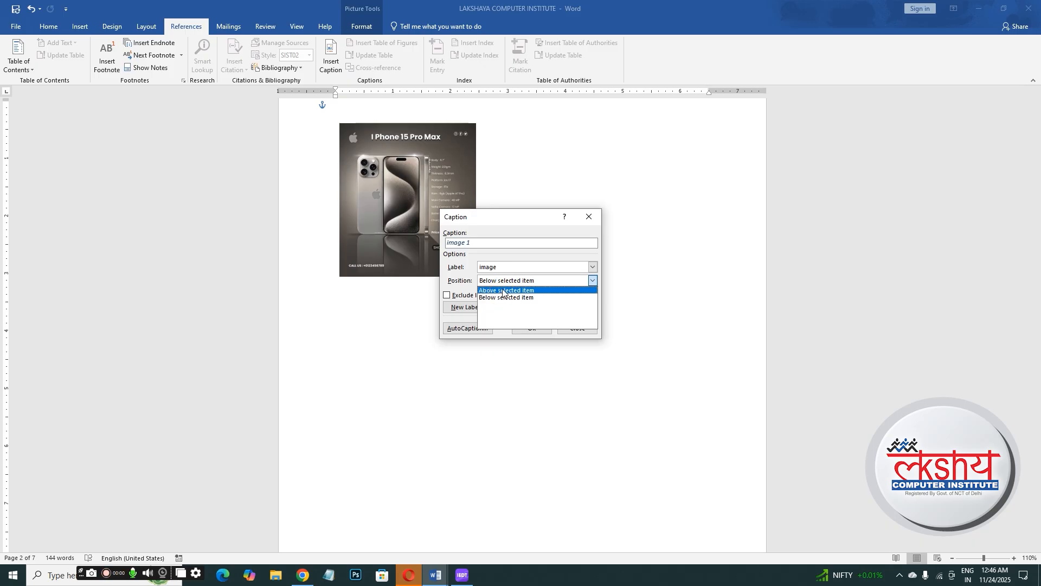
left_click(503, 290)
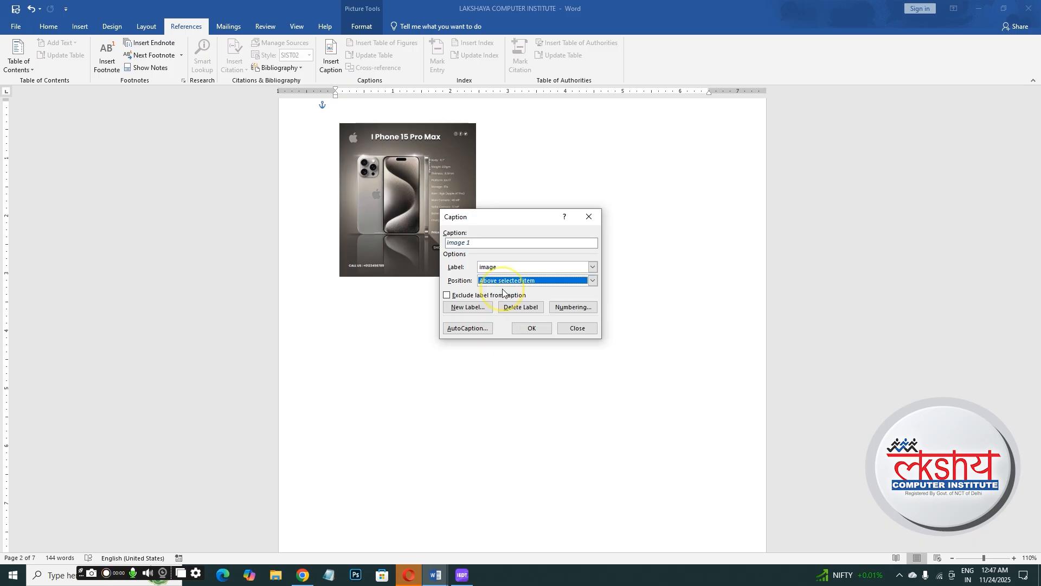
left_click(594, 281)
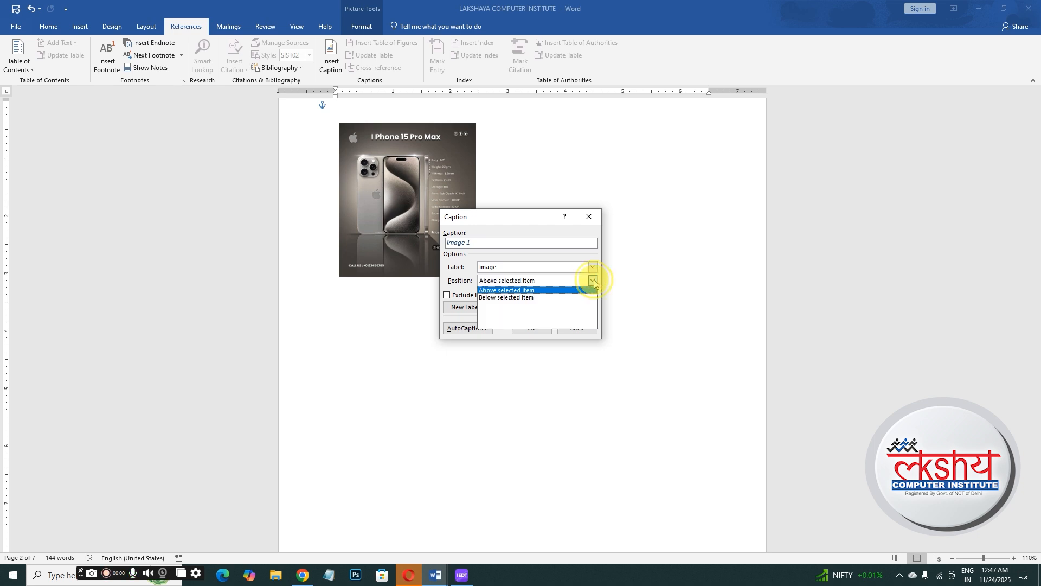
left_click(488, 298)
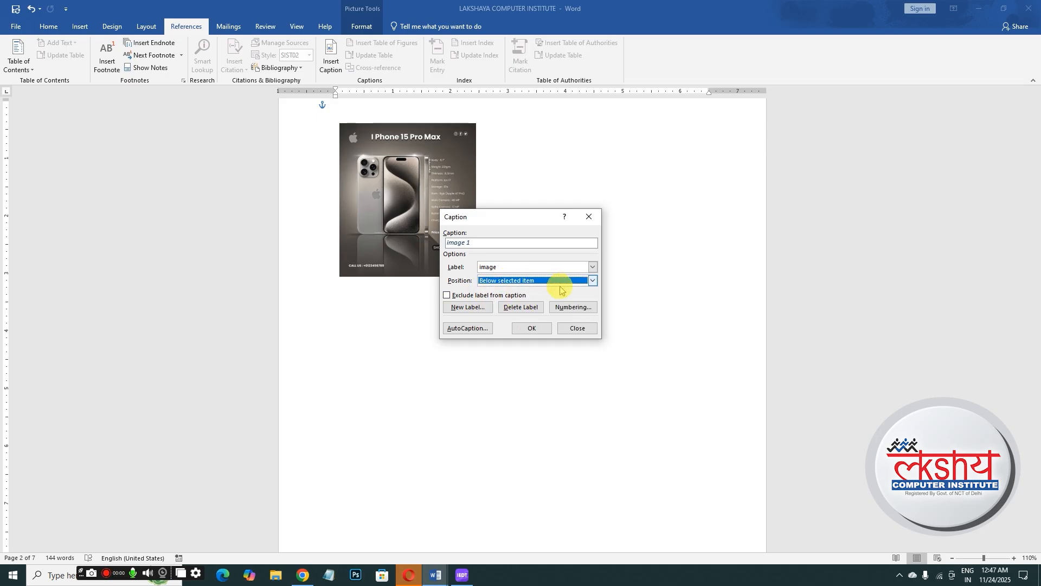
left_click(530, 328)
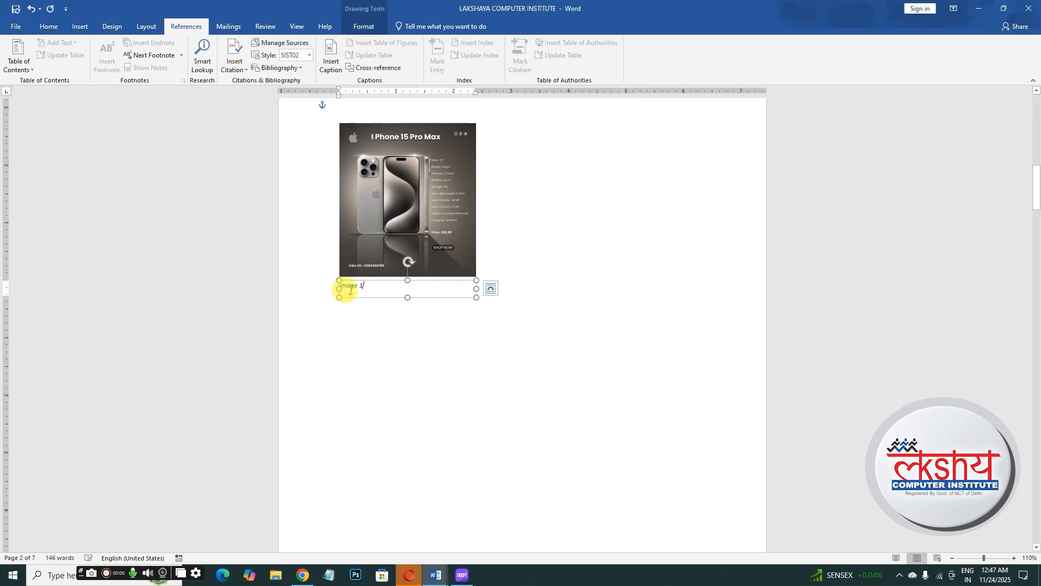
- Enlarge the image caption's text by three font steps
left_click_drag(366, 286, 321, 292)
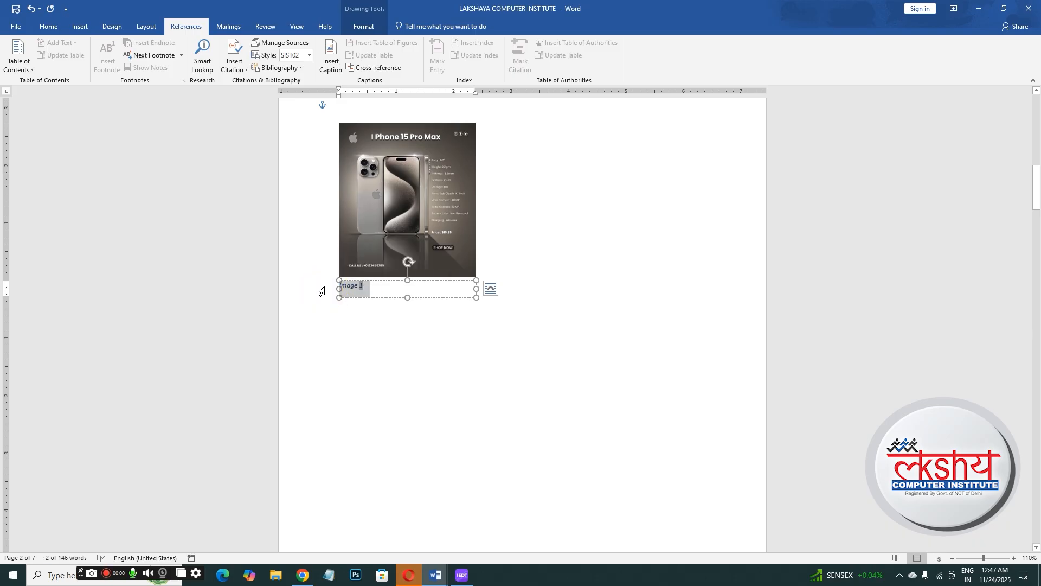
key("ctrl+bracketright")
key("ctrl+bracketright")
key("ctrl+bracketright")
key("ctrl+bracketright")
key("ctrl+bracketright")
key("ctrl+bracketright")
key("ctrl+bracketright")
key("ctrl+bracketright")
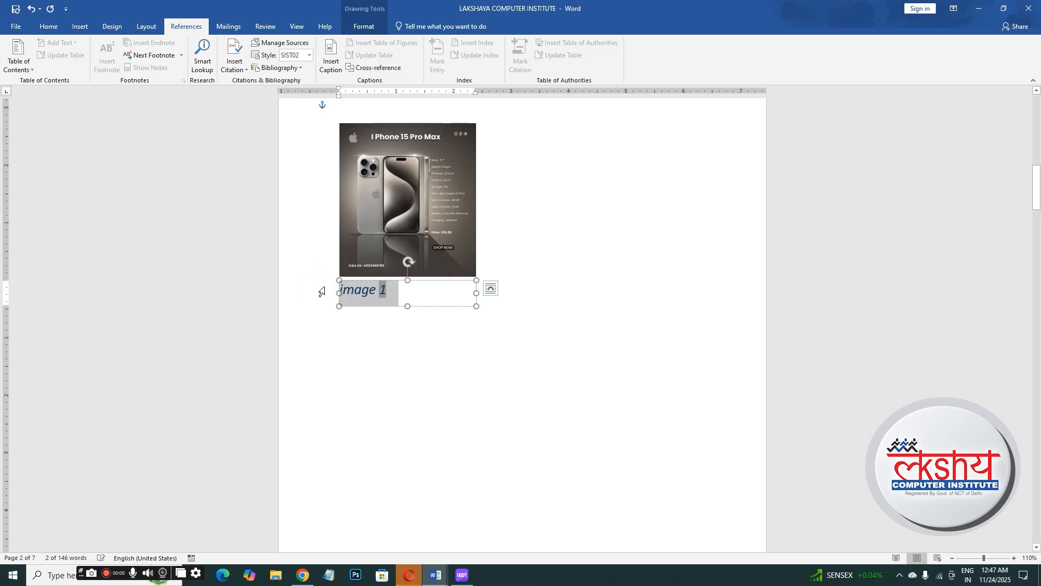
left_click(460, 366)
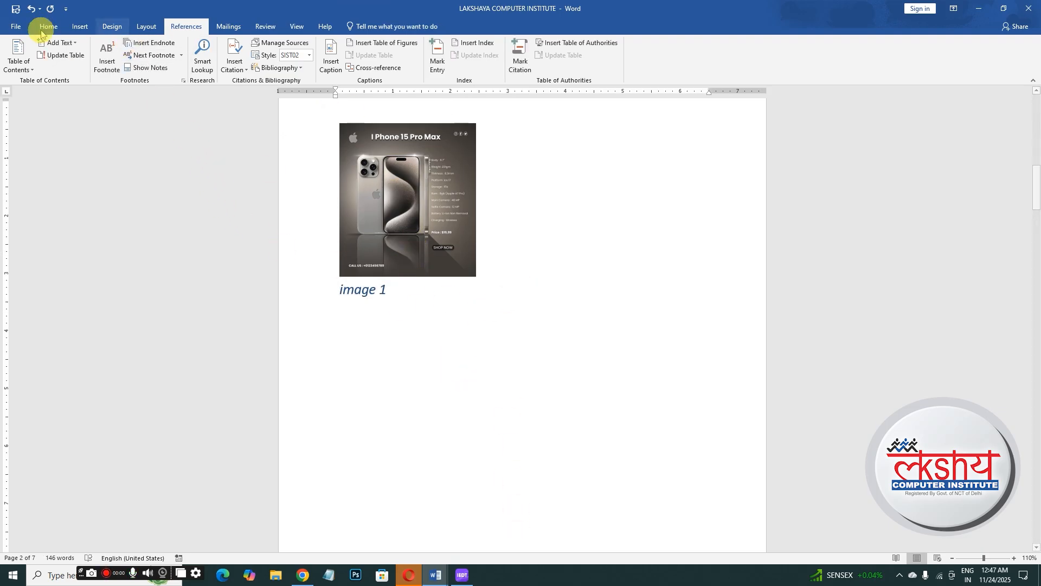
- Insert the headphone advertisement picture from the Downloads folder and resize it to about 1.58 by 2.8 inches
left_click(79, 30)
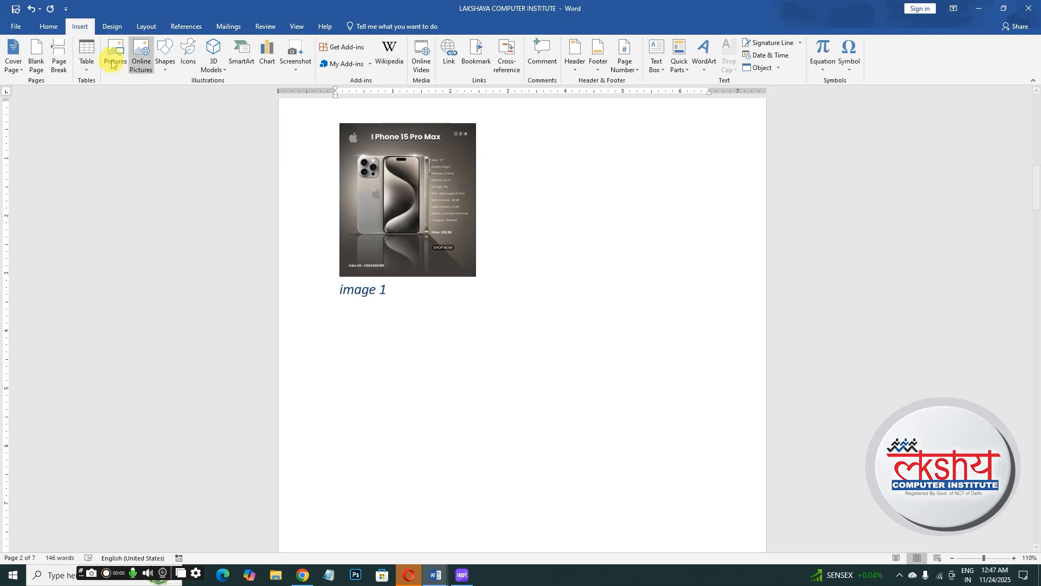
left_click(112, 63)
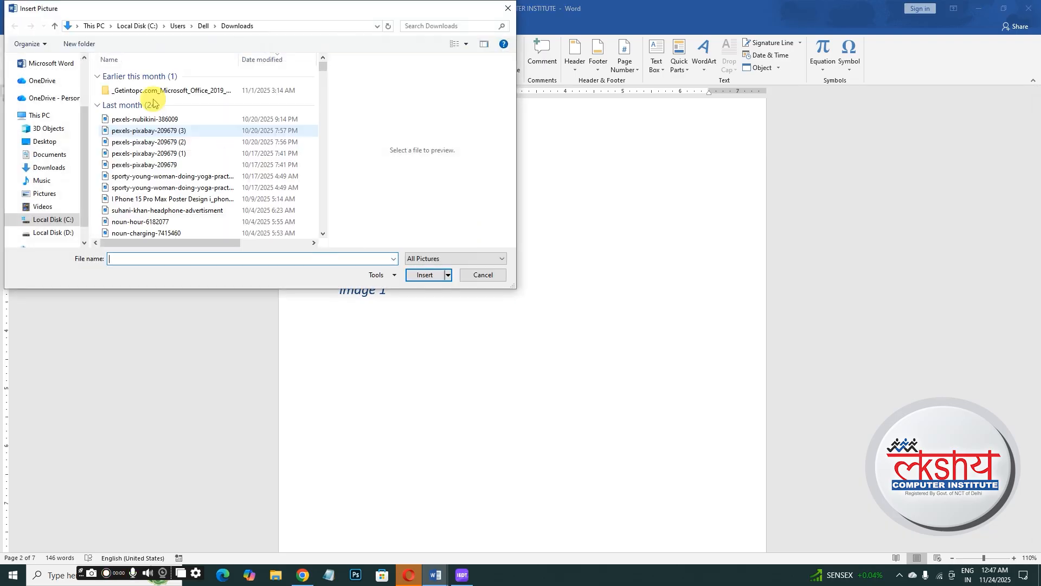
left_click(154, 178)
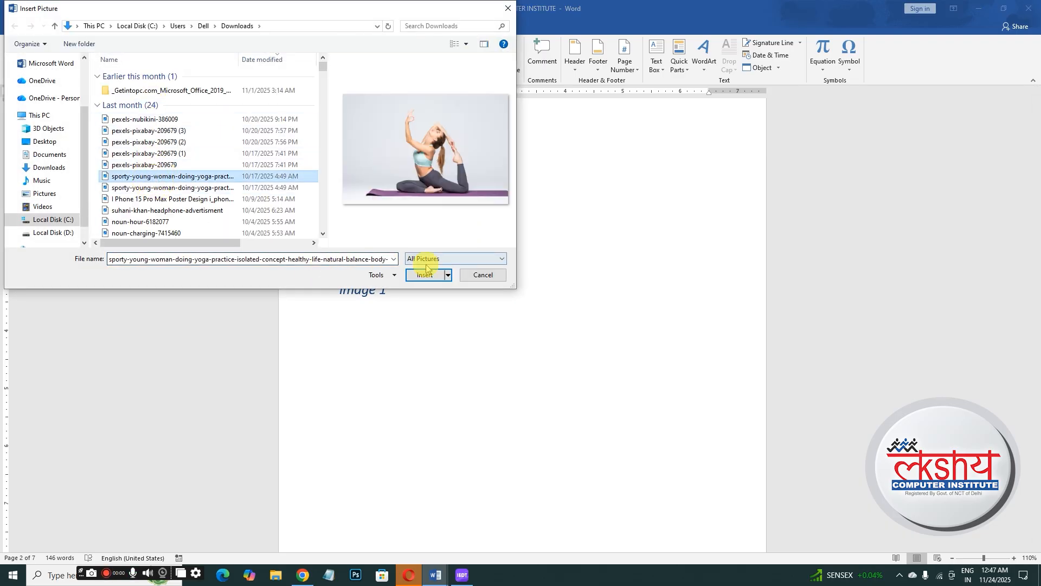
left_click(223, 187)
left_click(214, 199)
left_click(211, 211)
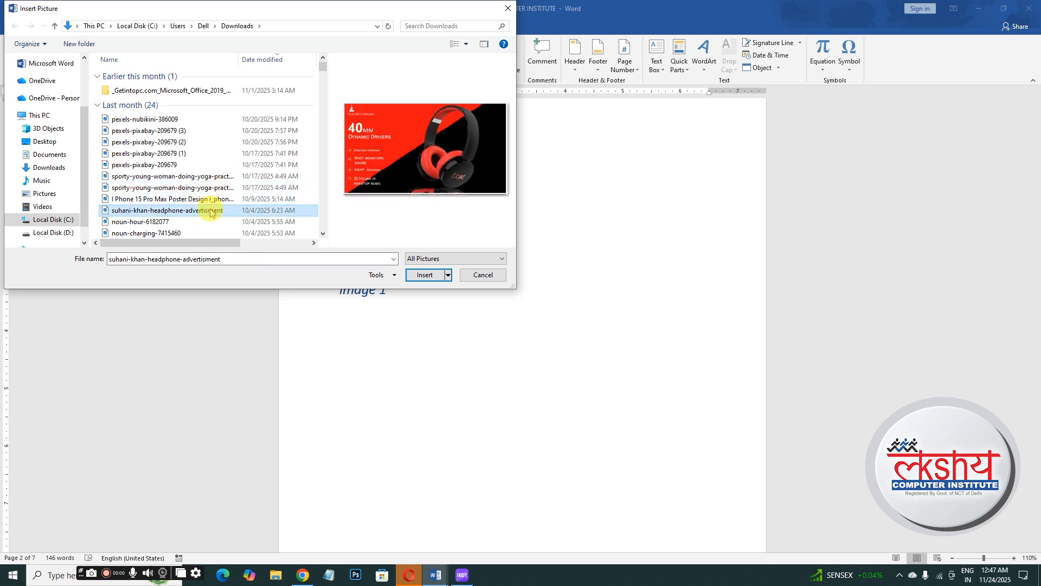
left_click(423, 275)
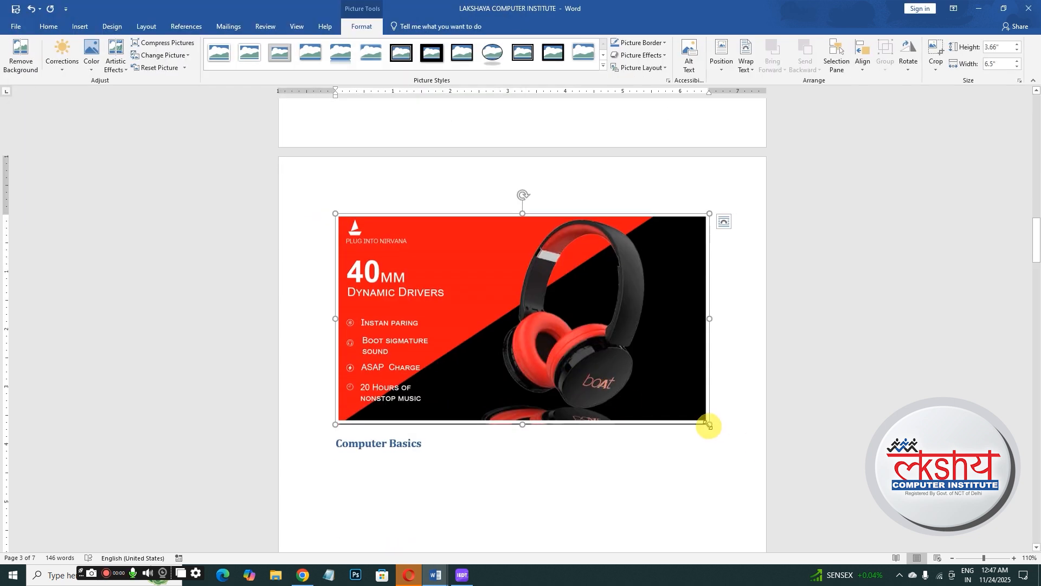
left_click_drag(708, 424, 425, 305)
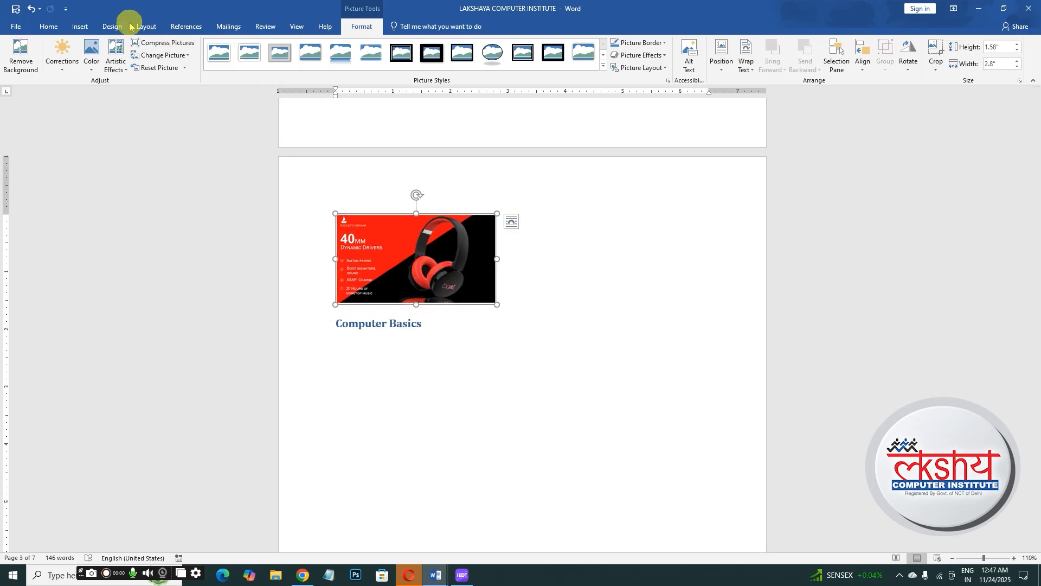
- Add an image caption below the headphone picture
left_click(193, 28)
left_click(331, 57)
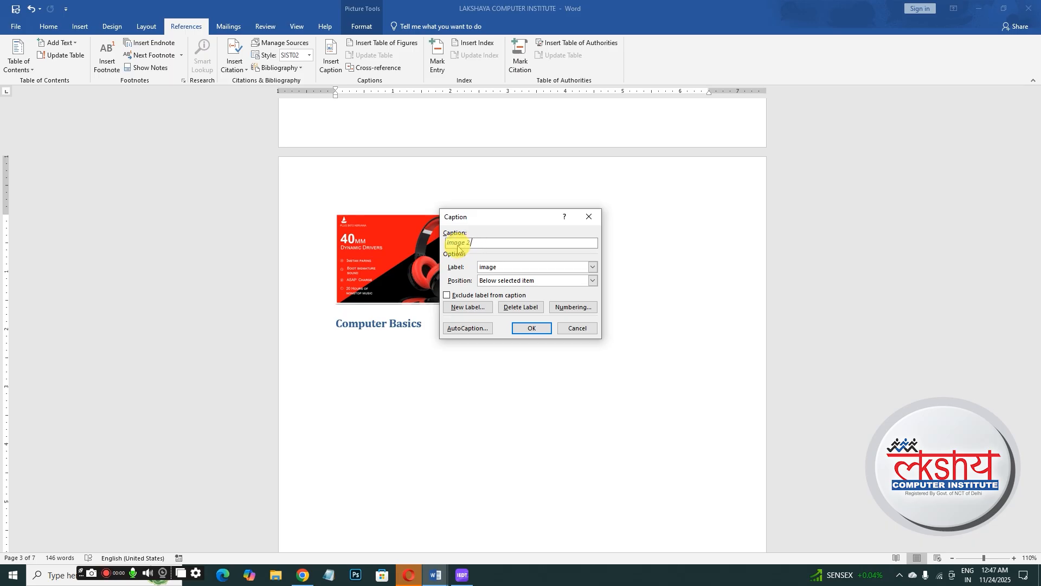
left_click(523, 328)
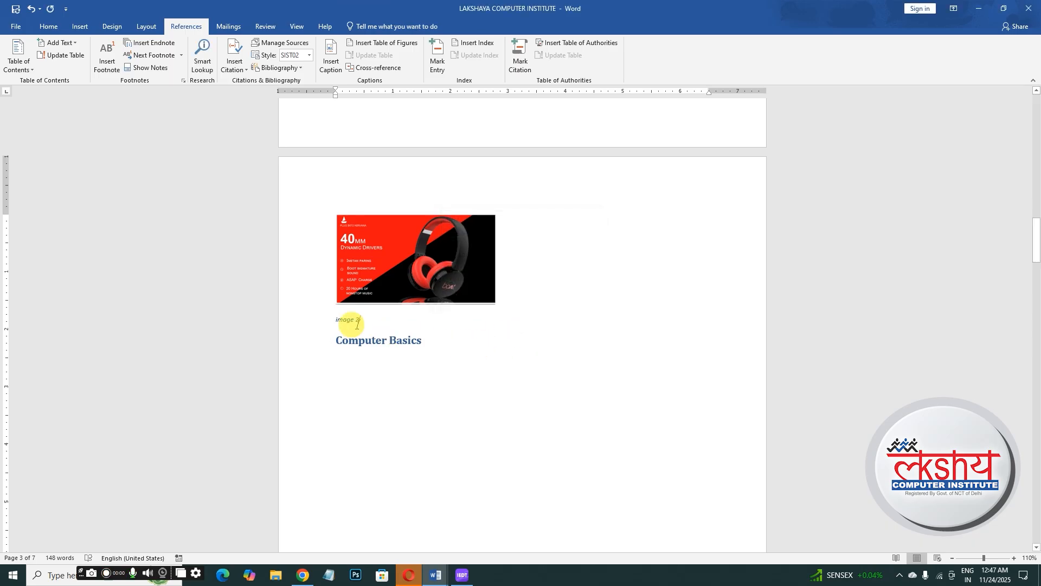
- Enlarge the headphone picture's caption text by four font steps
left_click(293, 322)
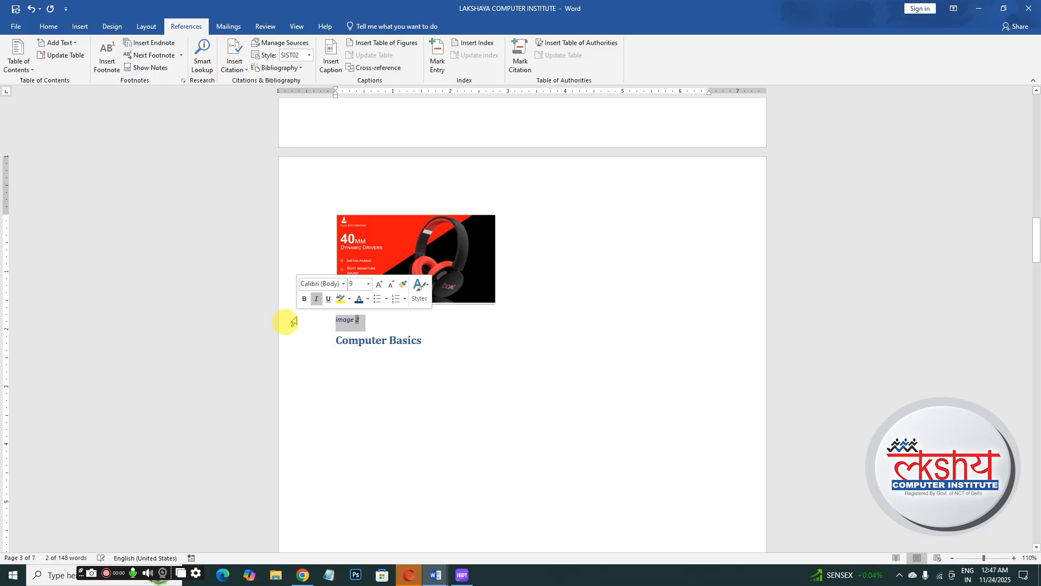
key("ctrl+shift+period")
key("ctrl+shift+period")
key("ctrl+shift+period")
key("ctrl+shift+period")
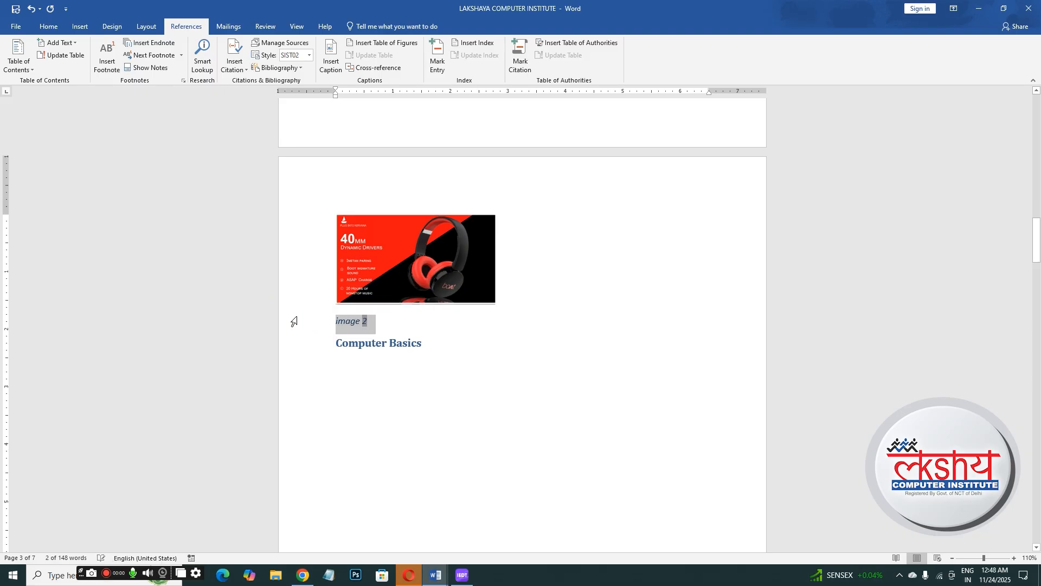
key("ctrl+shift+period")
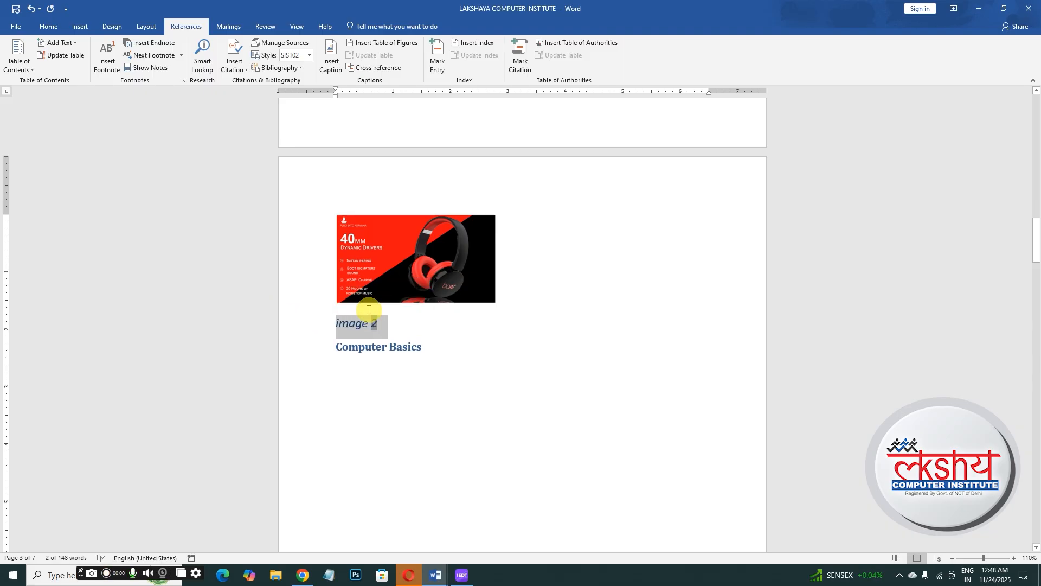
left_click(456, 338)
- Insert a page break above the iPhone picture
left_click_drag(1034, 244, 1021, 174)
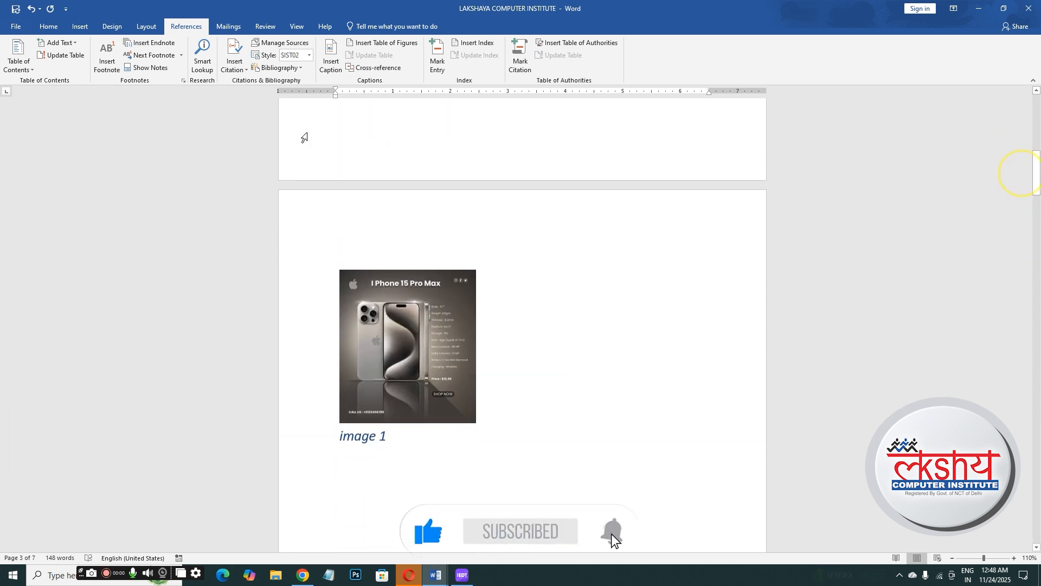
left_click(338, 233)
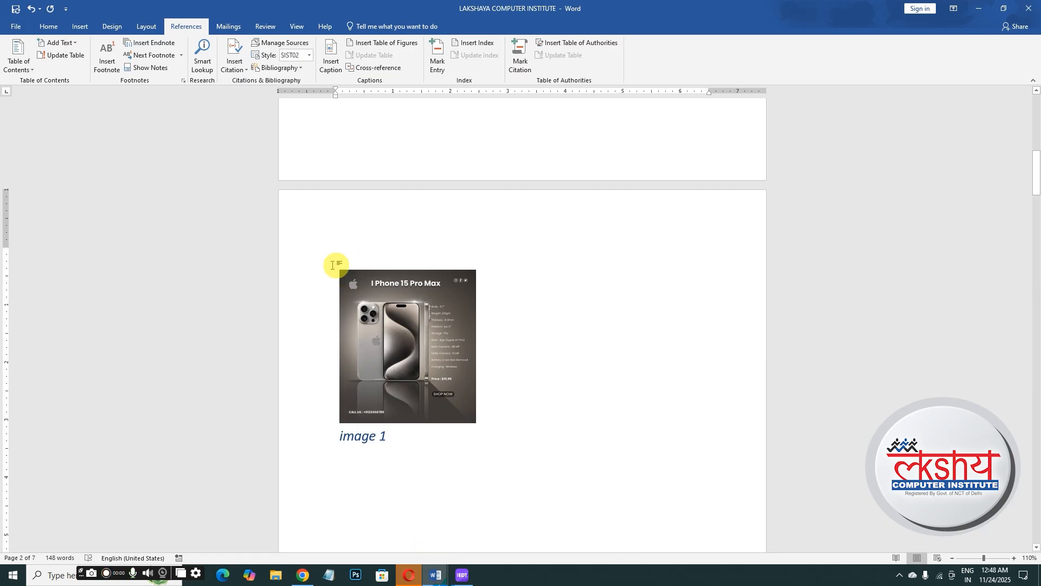
key("ctrl+Return")
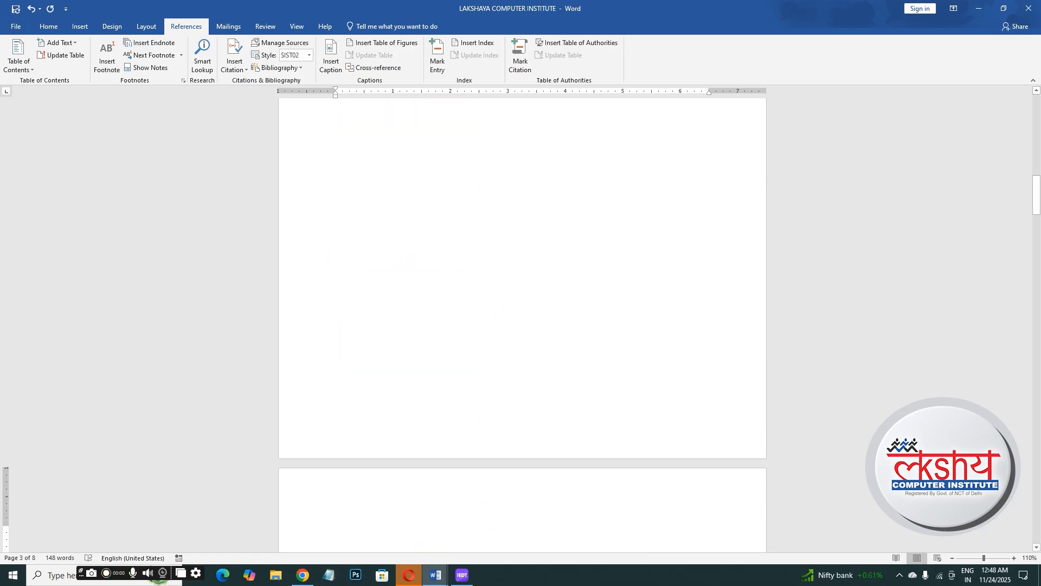
- Insert a table of figures with the default settings on the blank page
left_click_drag(1038, 187, 1033, 209)
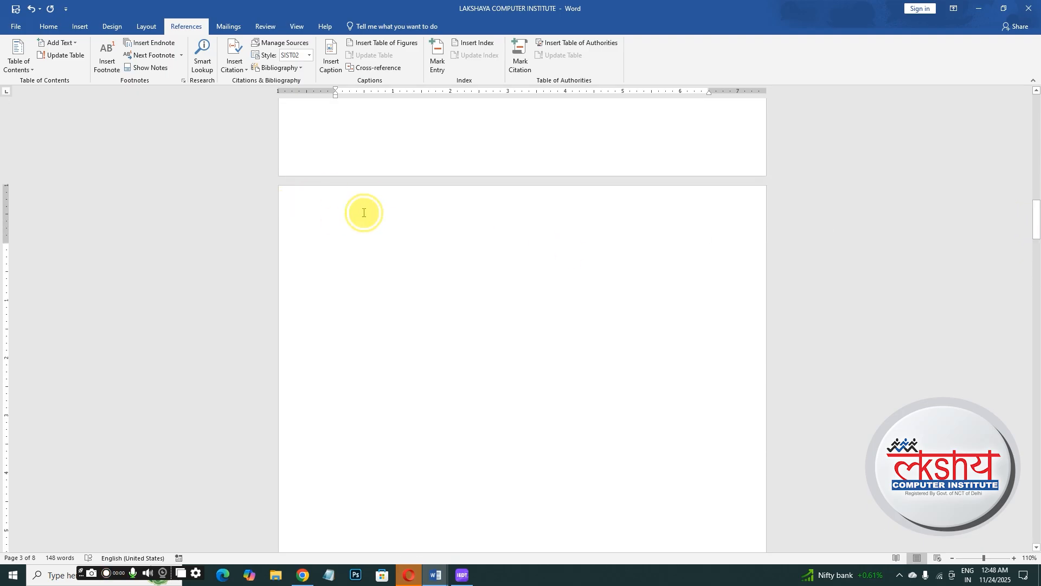
double_click(352, 237)
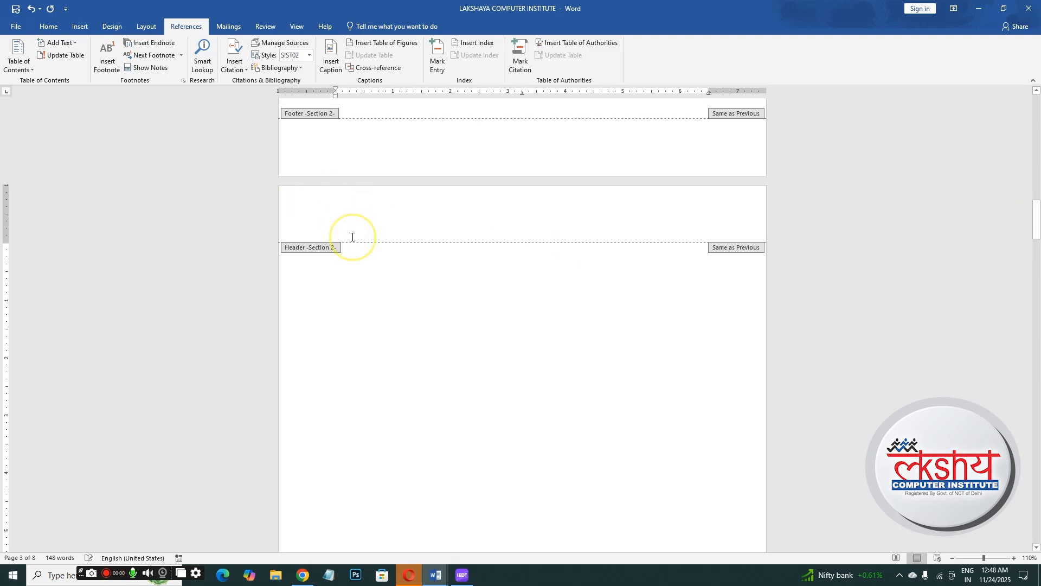
left_click(568, 52)
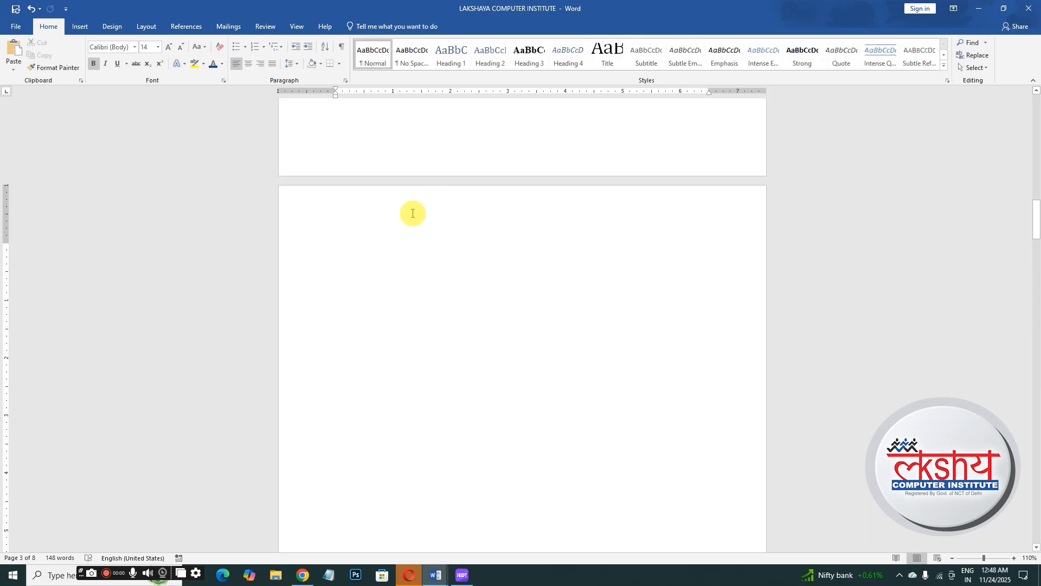
left_click(174, 26)
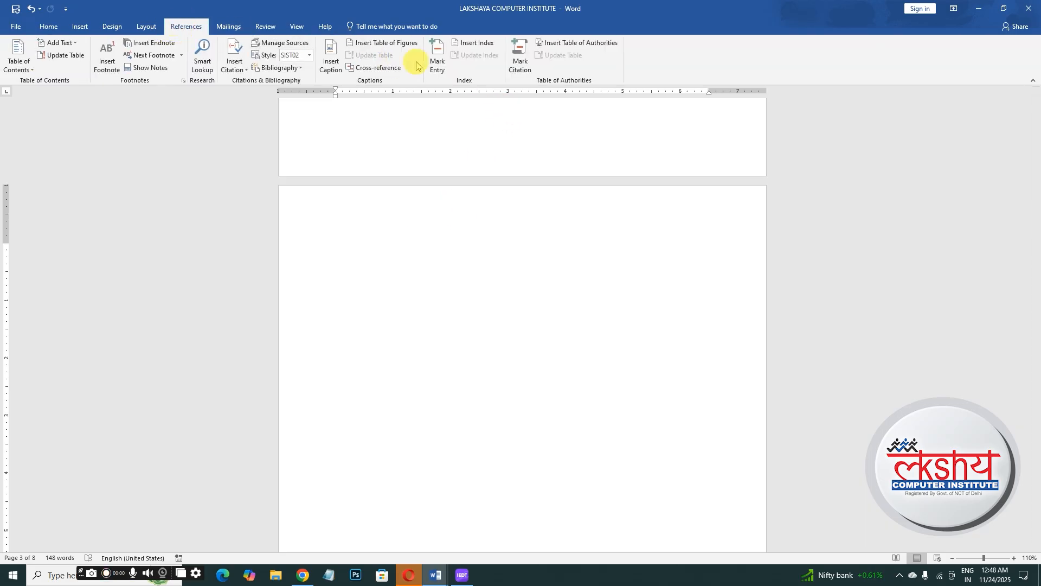
left_click(366, 47)
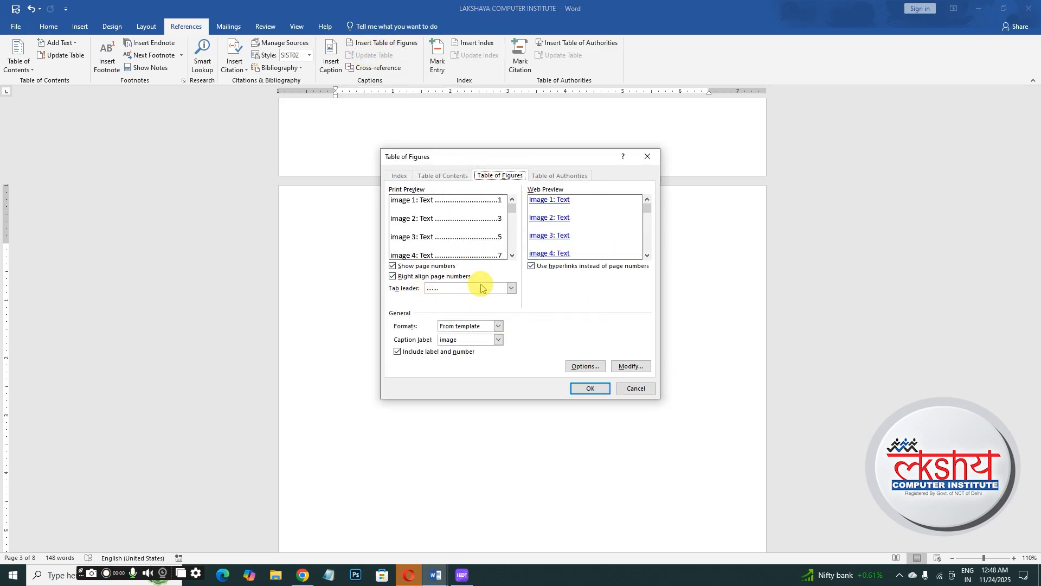
left_click(589, 389)
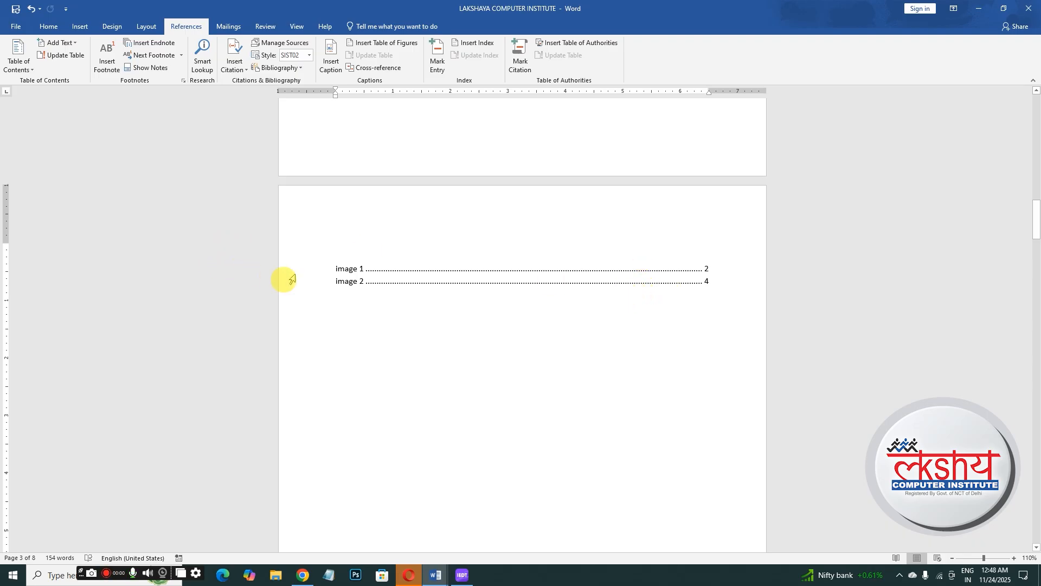
- Insert the noun-charging-7415460 picture from the Downloads folder below the headphone picture's caption
left_click(346, 285, "ctrl")
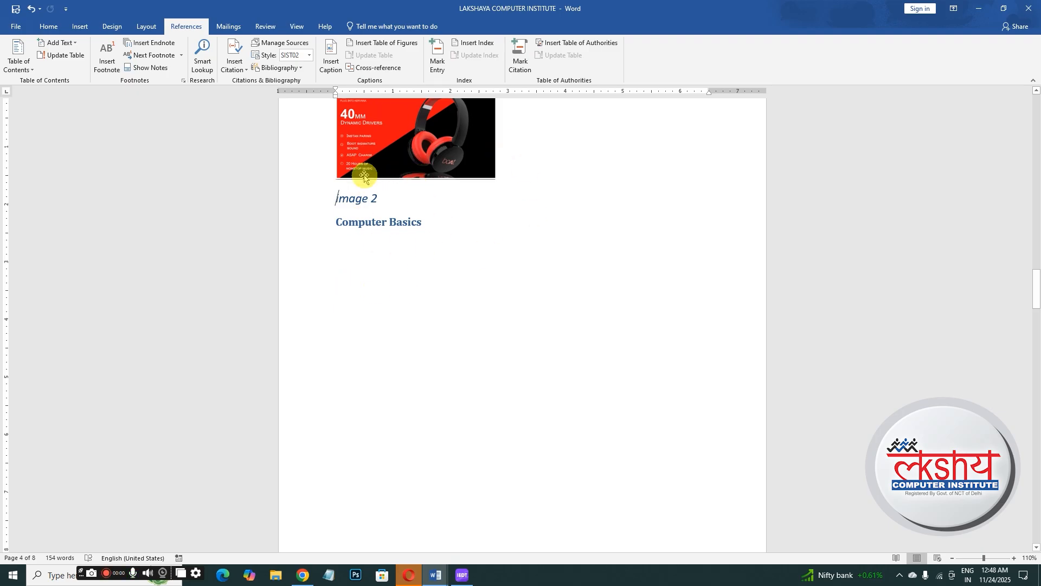
left_click_drag(1036, 284, 1014, 183)
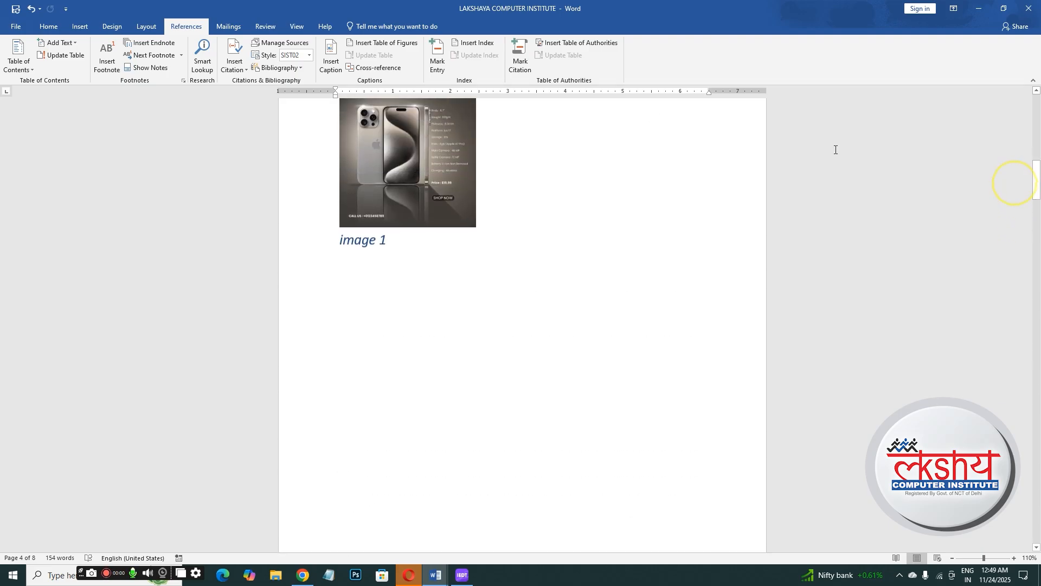
left_click(80, 26)
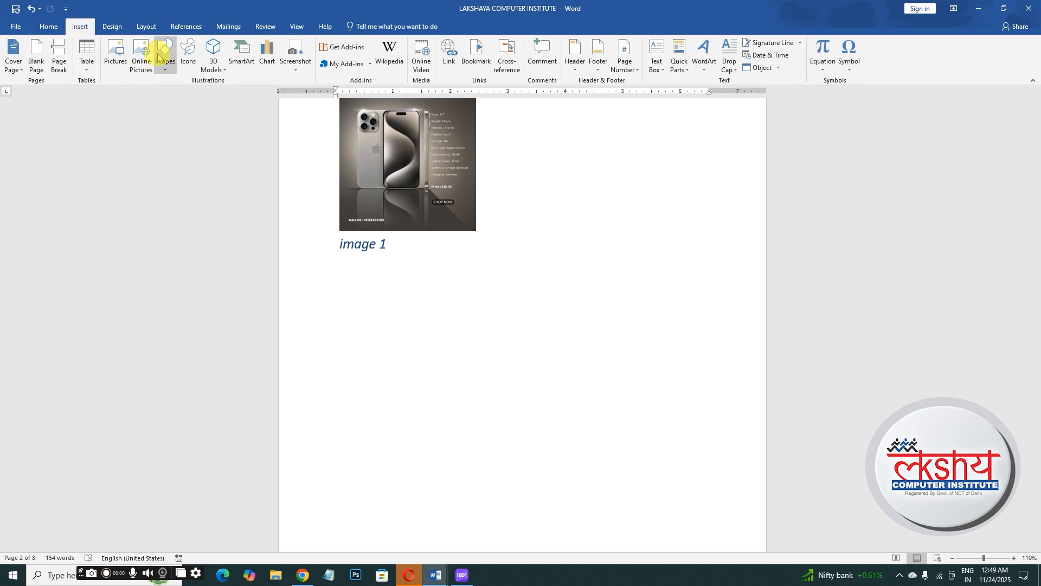
left_click(116, 59)
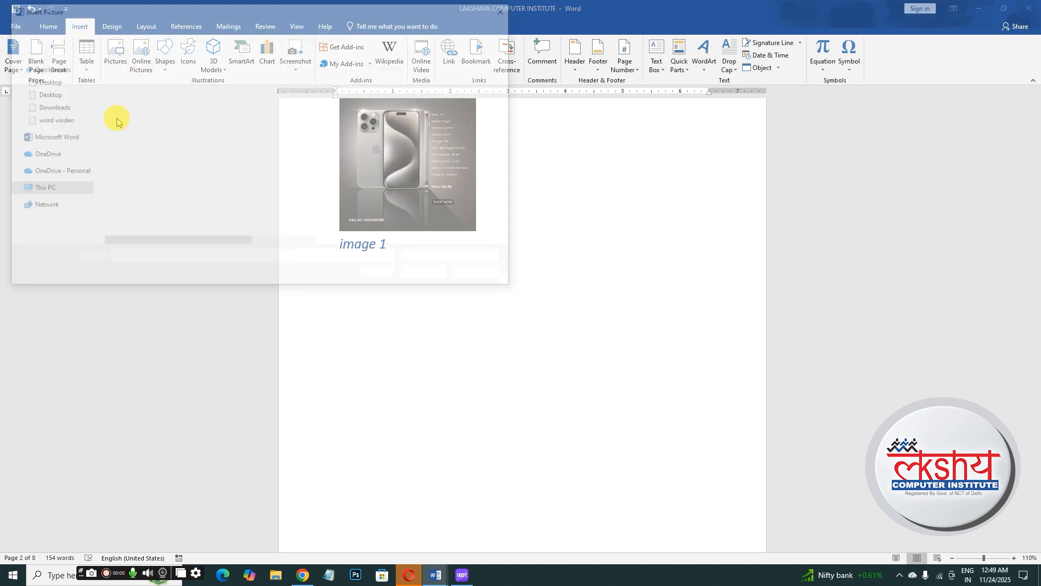
left_click(144, 210)
left_click(145, 189)
left_click(145, 209)
left_click(148, 221)
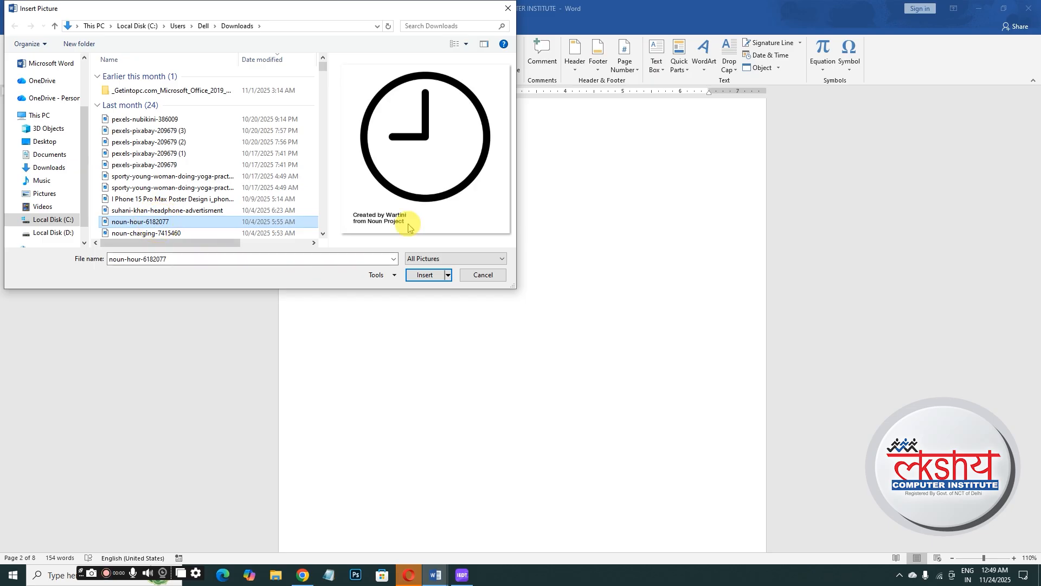
left_click(189, 233)
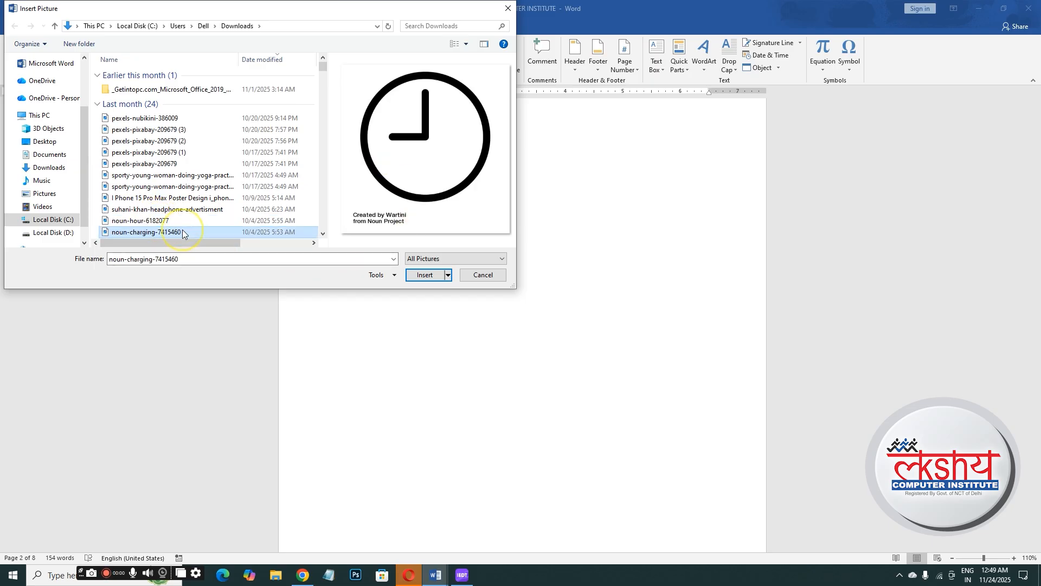
left_click(409, 278)
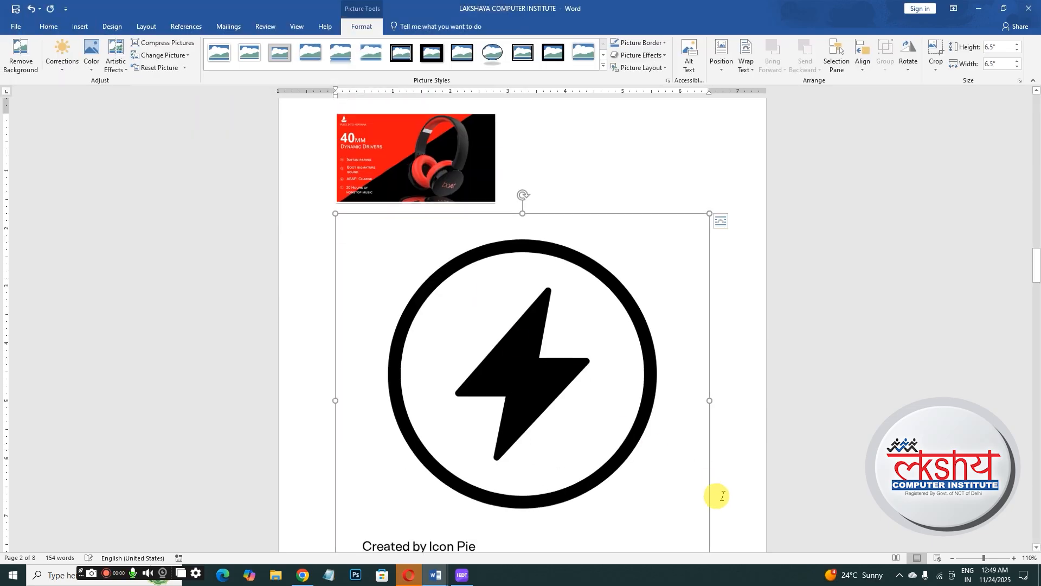
- Resize the charging icon to about 1.81 by 1.81 inches and set its text wrapping to Tight
left_click_drag(1037, 255, 1033, 285)
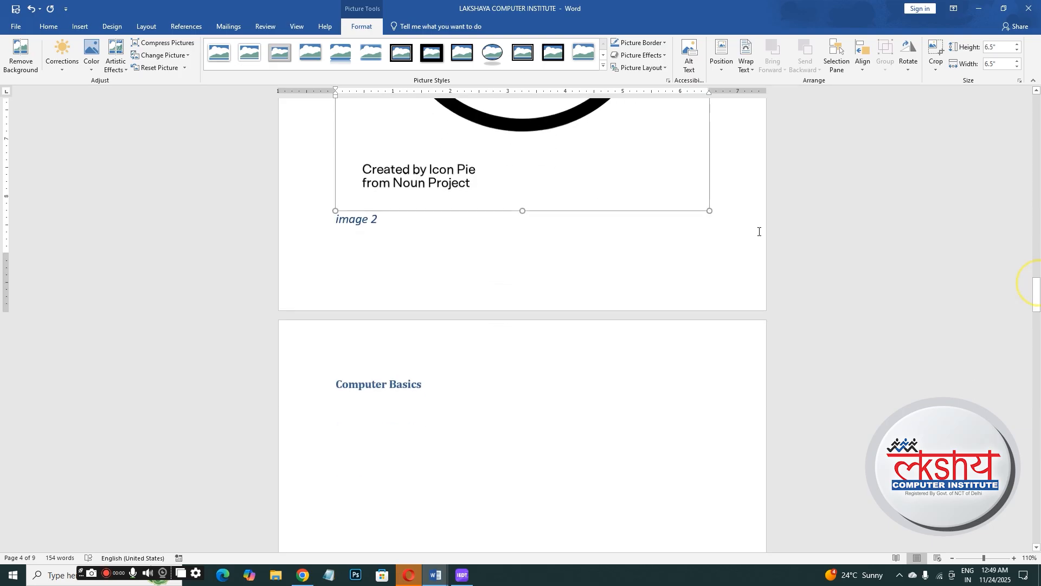
left_click_drag(712, 215, 440, 205)
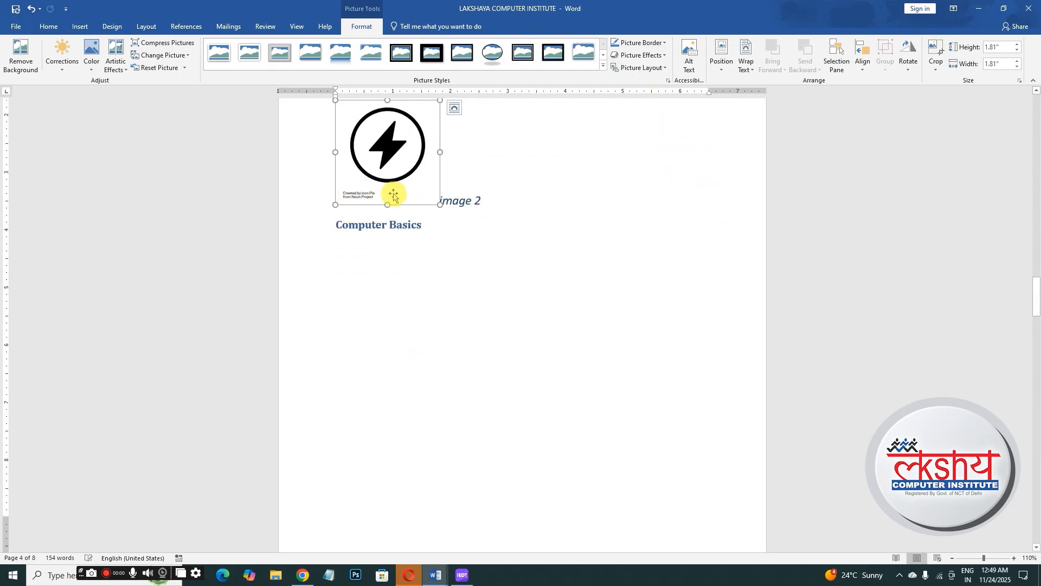
left_click(746, 60)
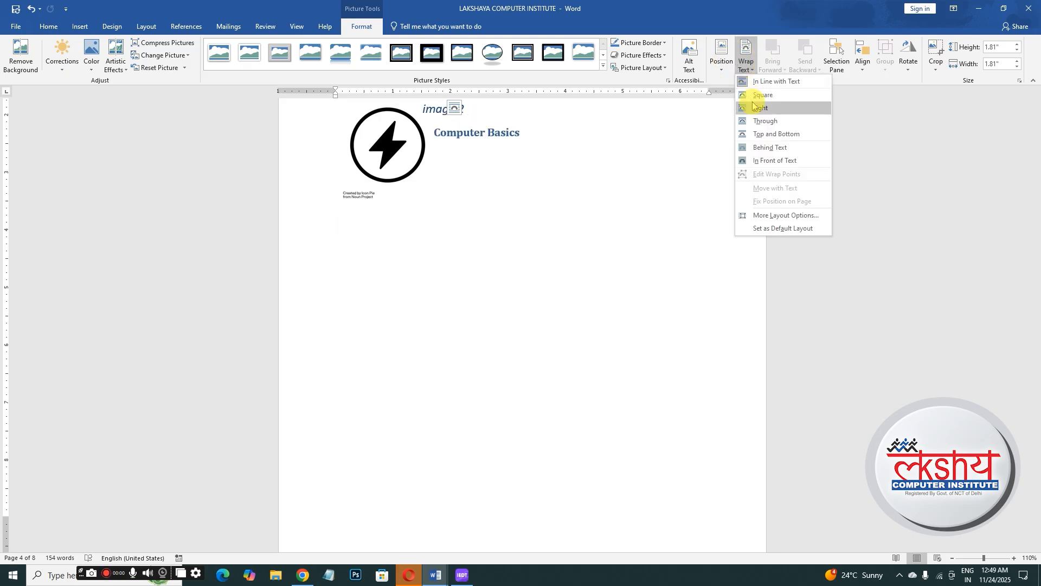
left_click(761, 145)
- Move the charging icon below the Computer Basics heading and add an image caption below it
left_click_drag(425, 155, 409, 333)
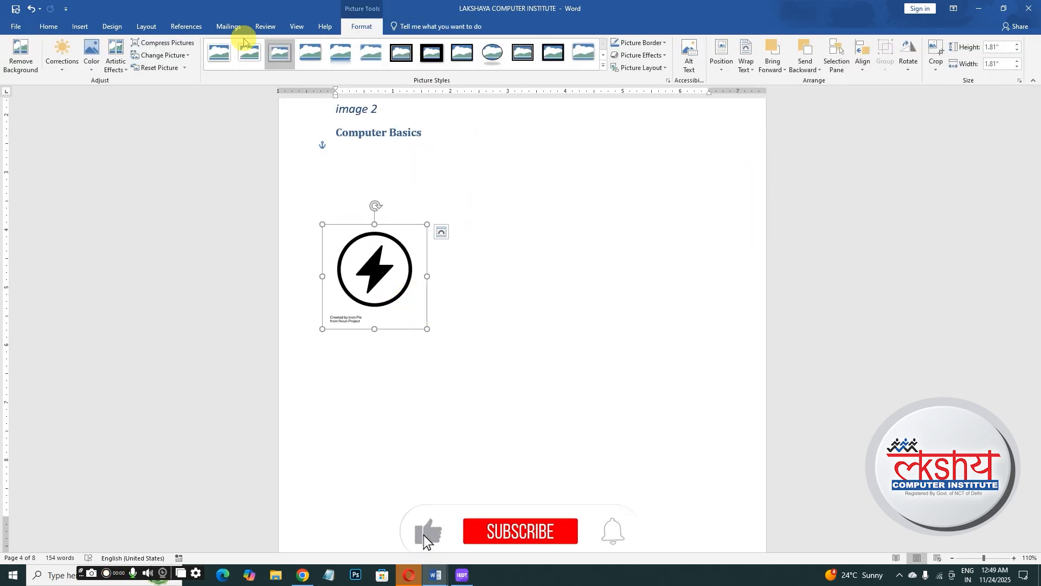
left_click(186, 26)
left_click(331, 56)
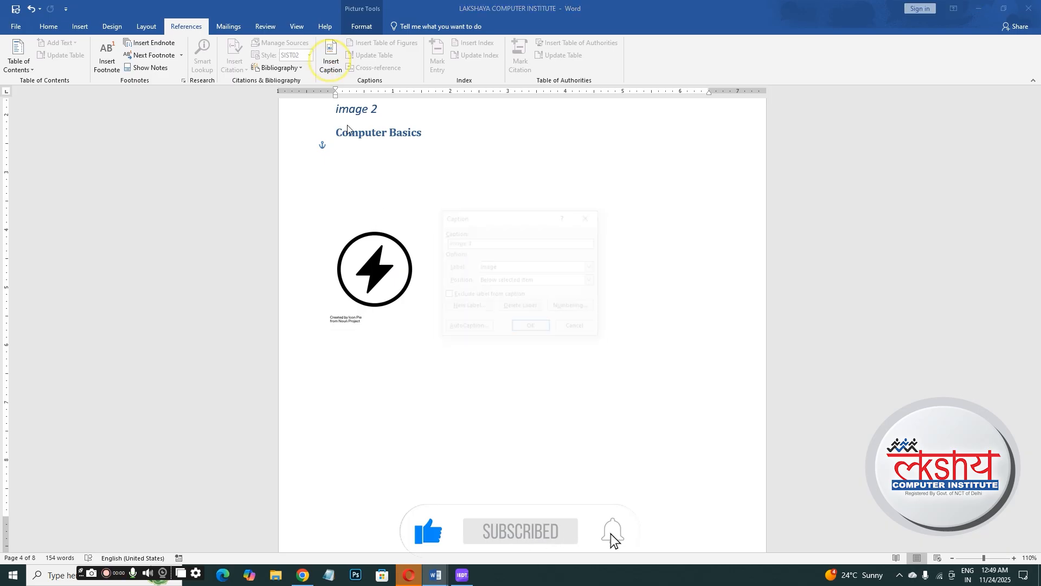
left_click(531, 328)
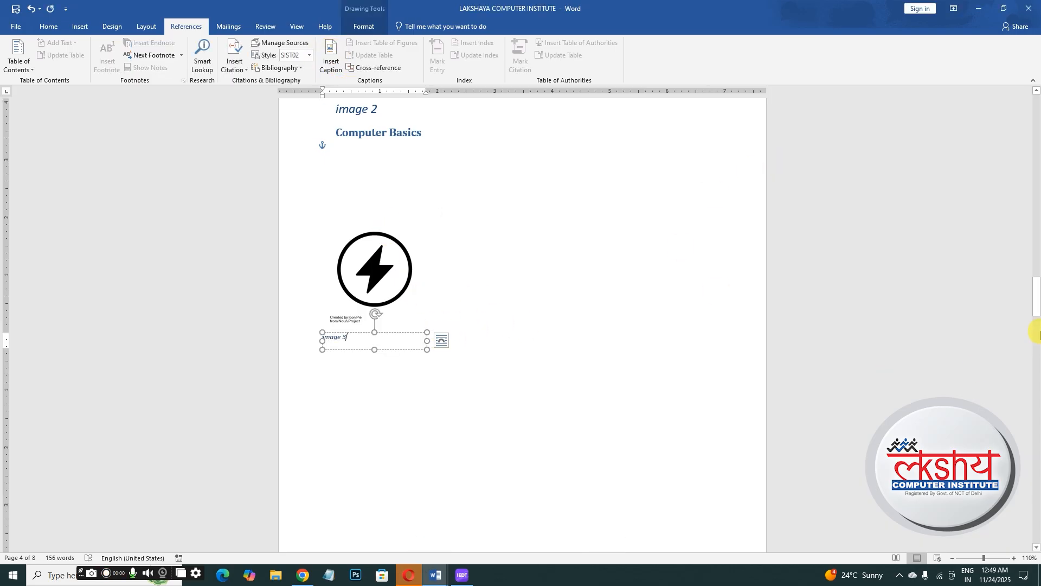
- Update the entire table of figures
left_click_drag(1032, 311, 1034, 201)
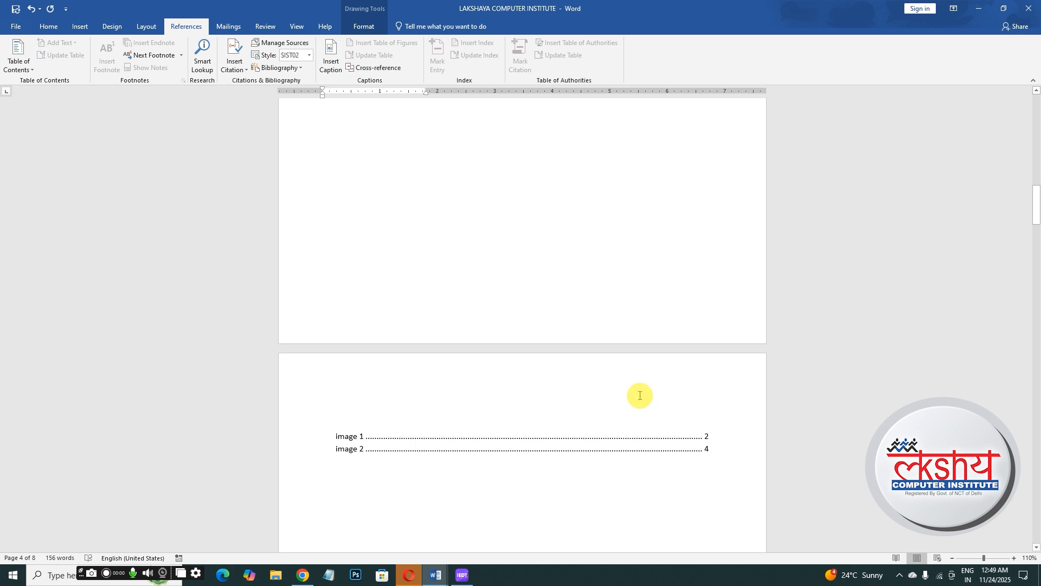
left_click(560, 446)
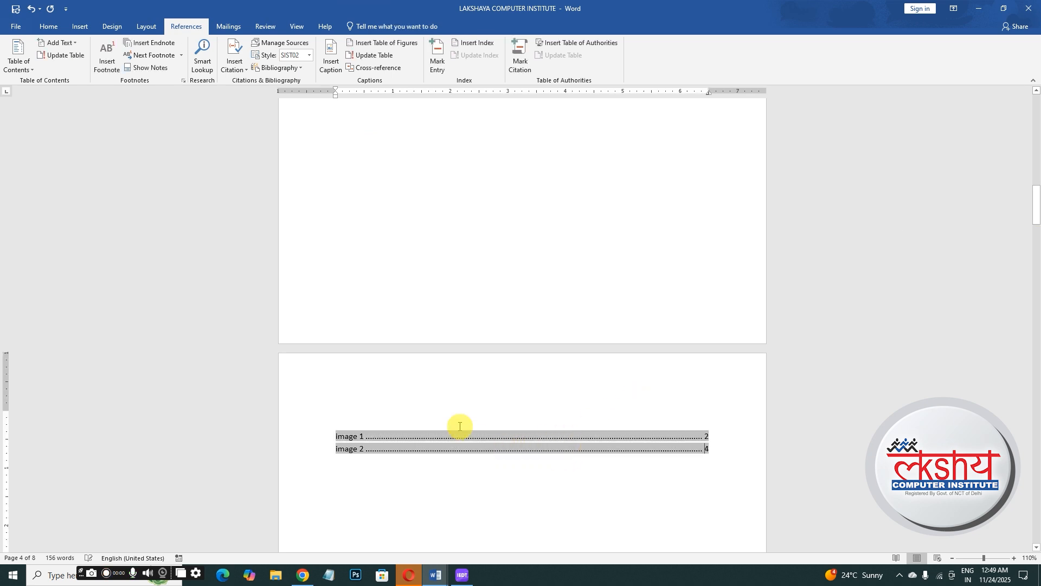
left_click(380, 57)
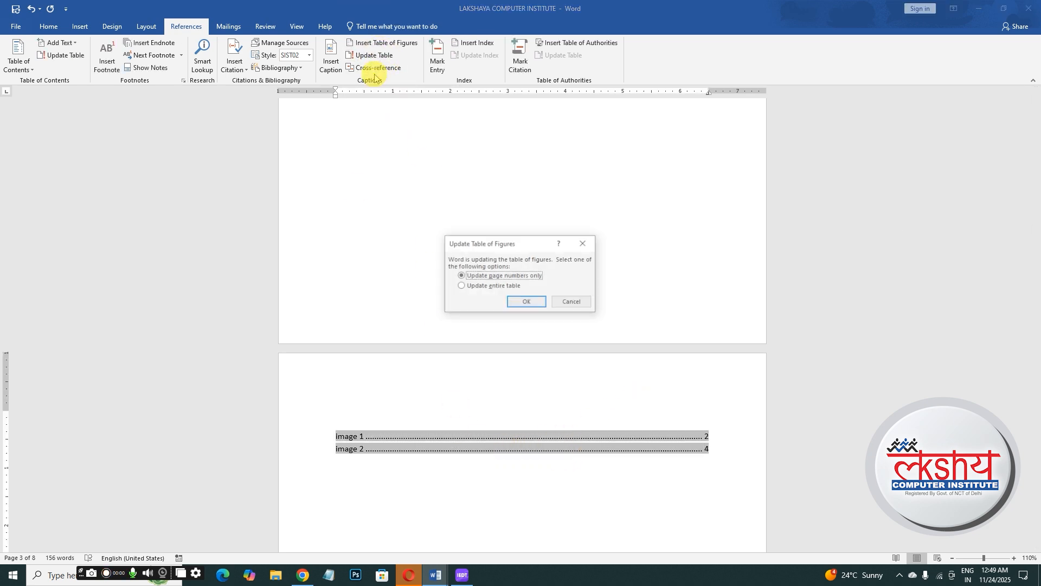
left_click(479, 287)
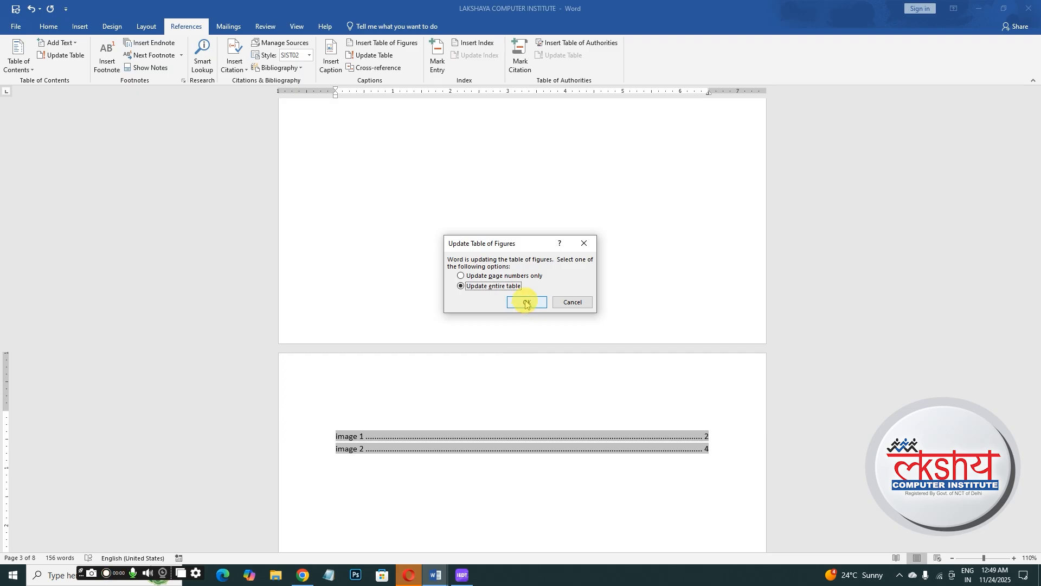
left_click(526, 302)
- Follow the table of figures entry for image 3 to its picture
left_click(389, 480)
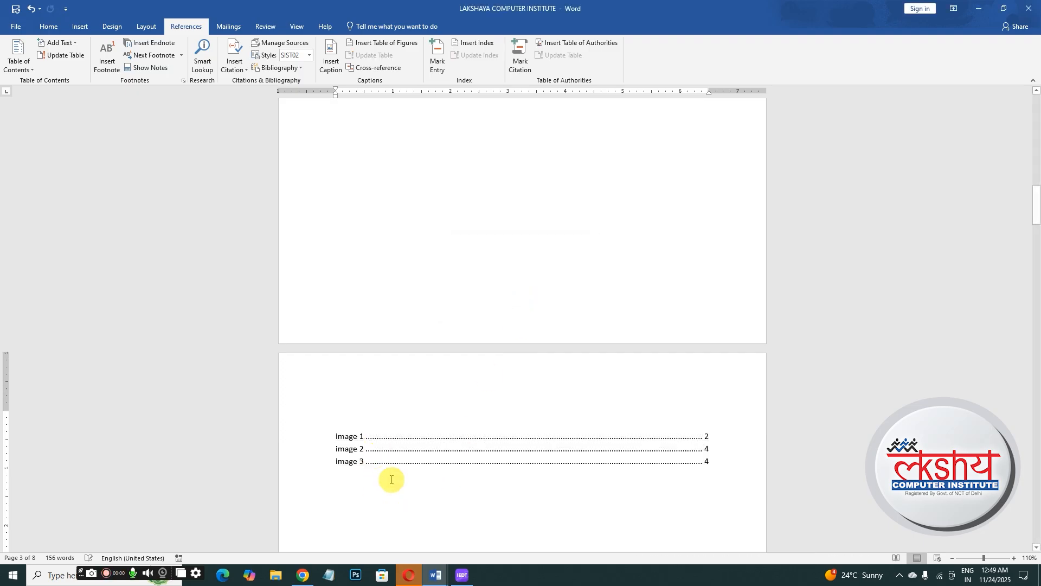
left_click(349, 466, "ctrl")
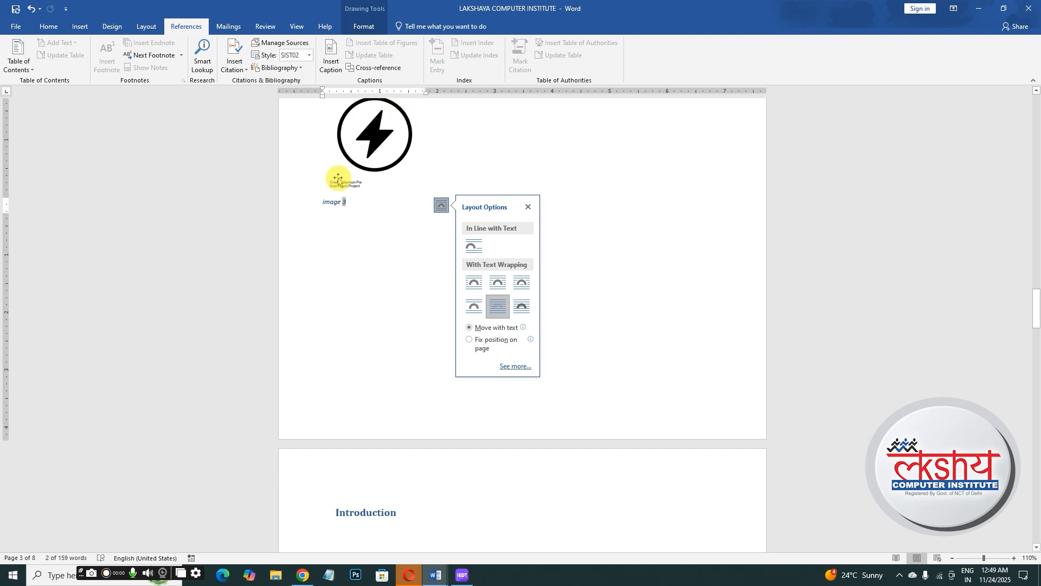
left_click(529, 206)
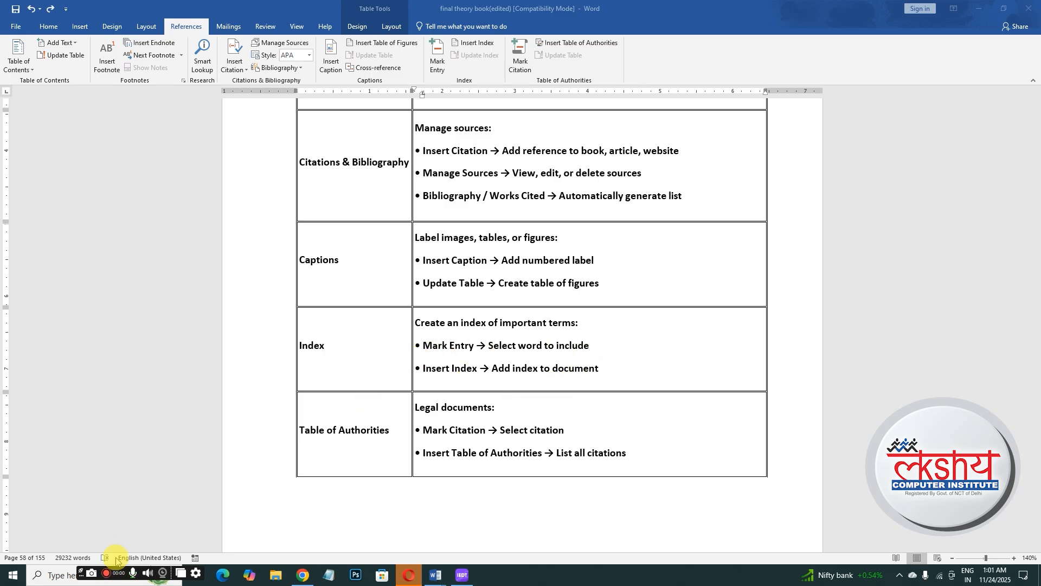
- Switch back to the LAKSHAYA COMPUTER INSTITUTE document and mark the Computer Basics heading as an index entry
mouse_move(432, 576)
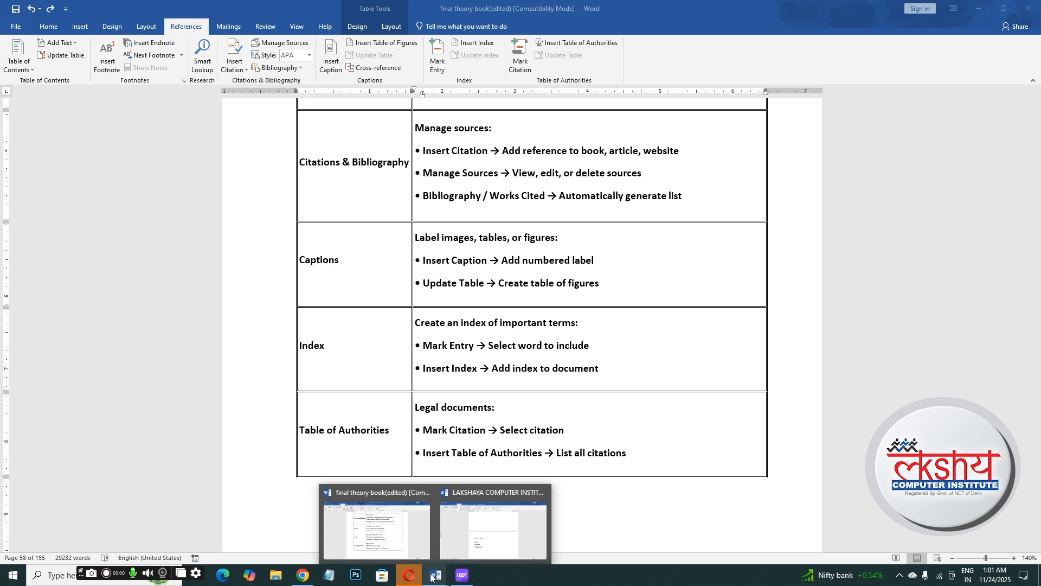
left_click(470, 539)
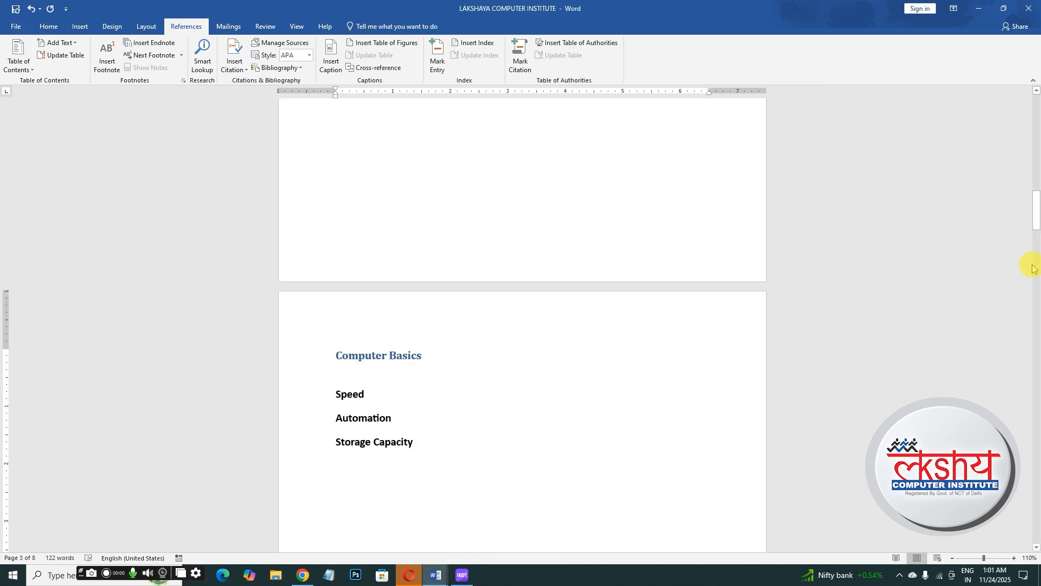
left_click_drag(1037, 230, 1036, 133)
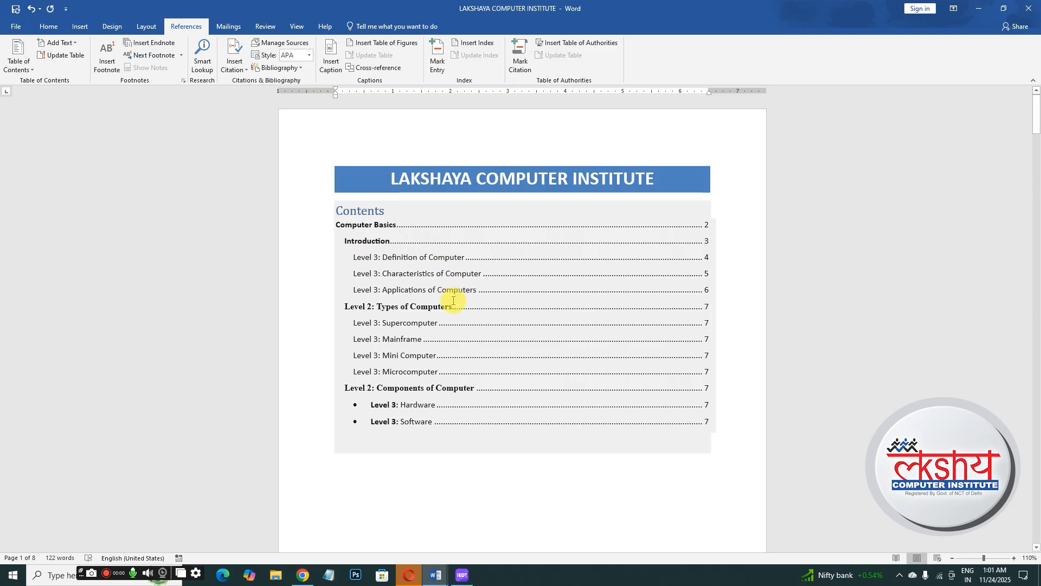
left_click_drag(1037, 127, 1033, 226)
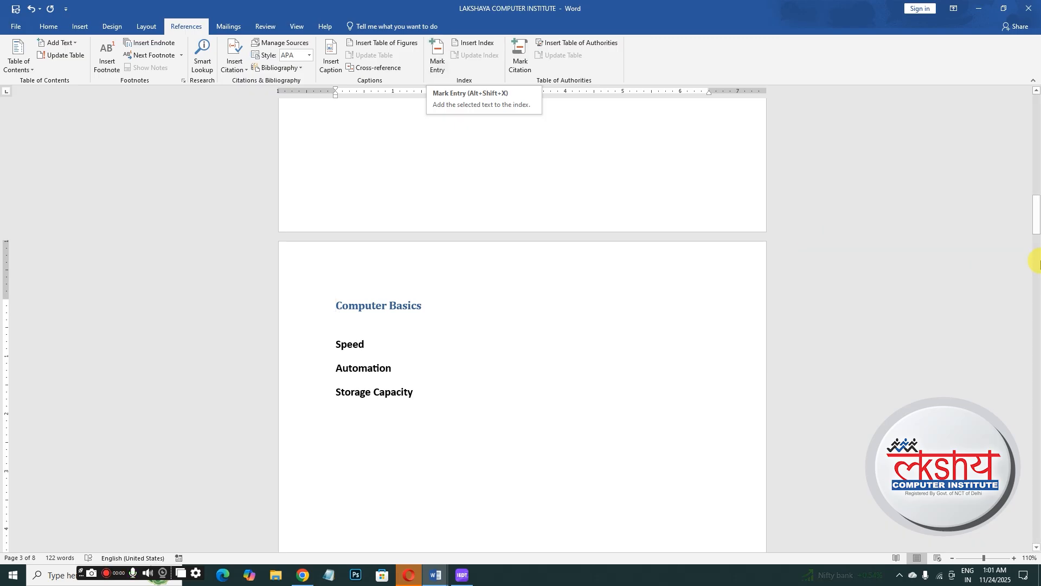
left_click_drag(1036, 223, 1036, 218)
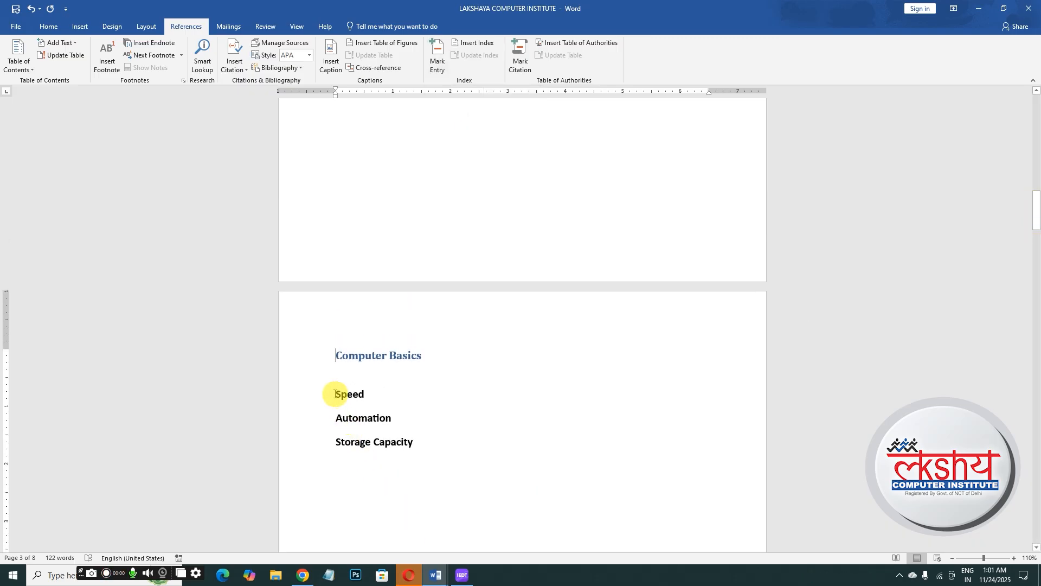
left_click_drag(336, 353, 417, 359)
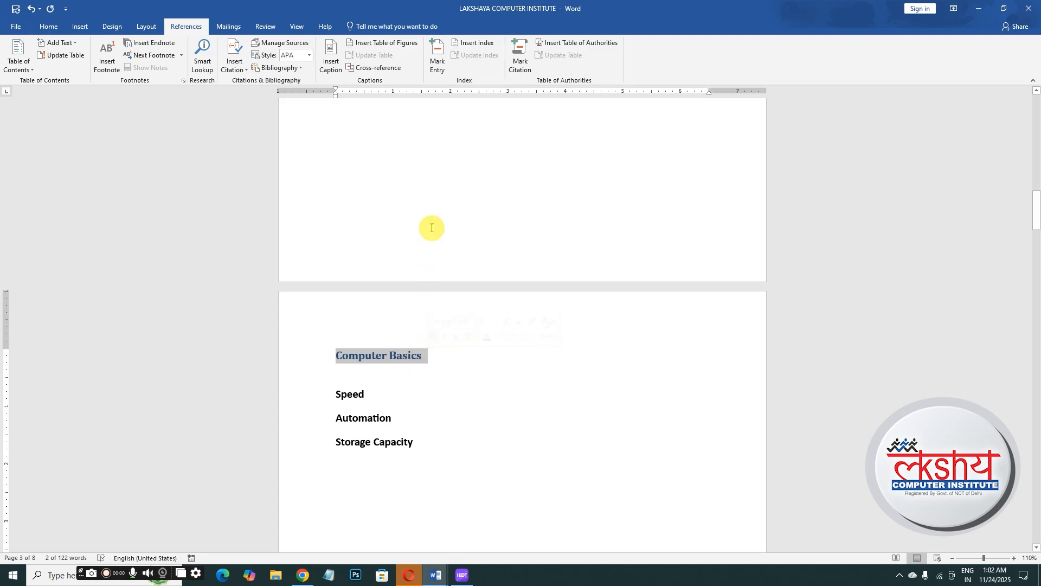
left_click(442, 61)
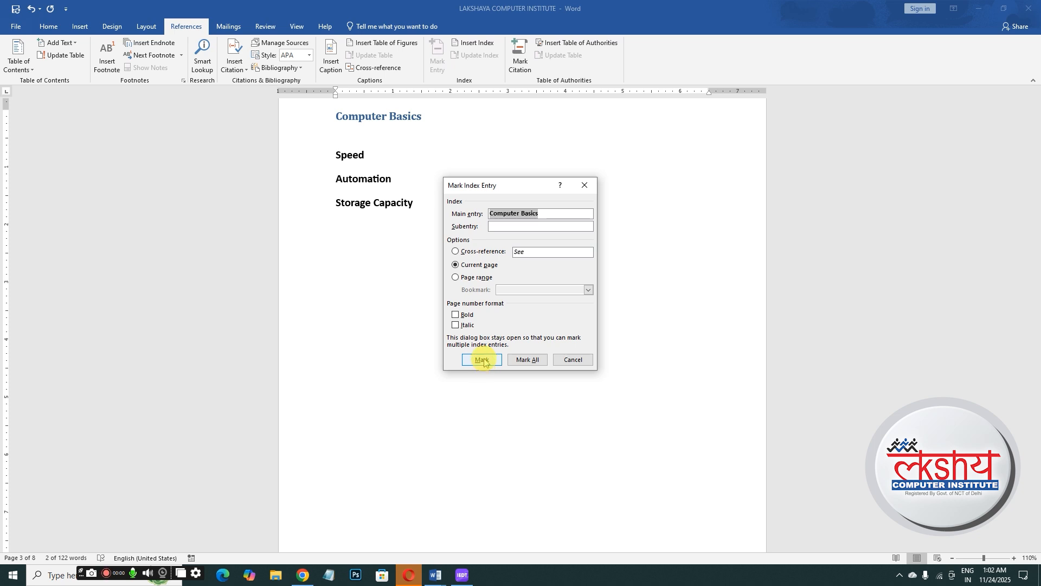
left_click(482, 360)
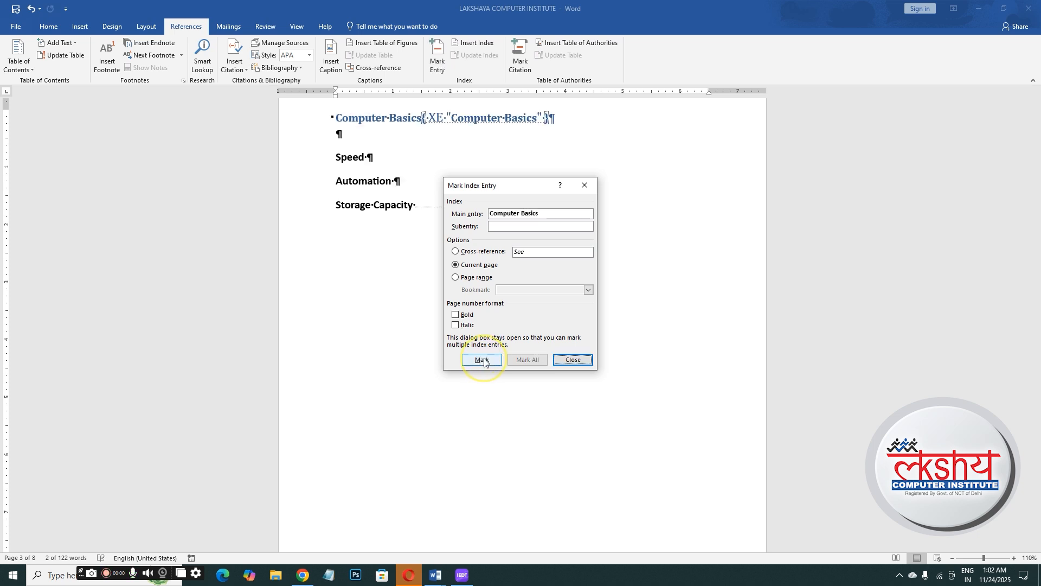
left_click(574, 360)
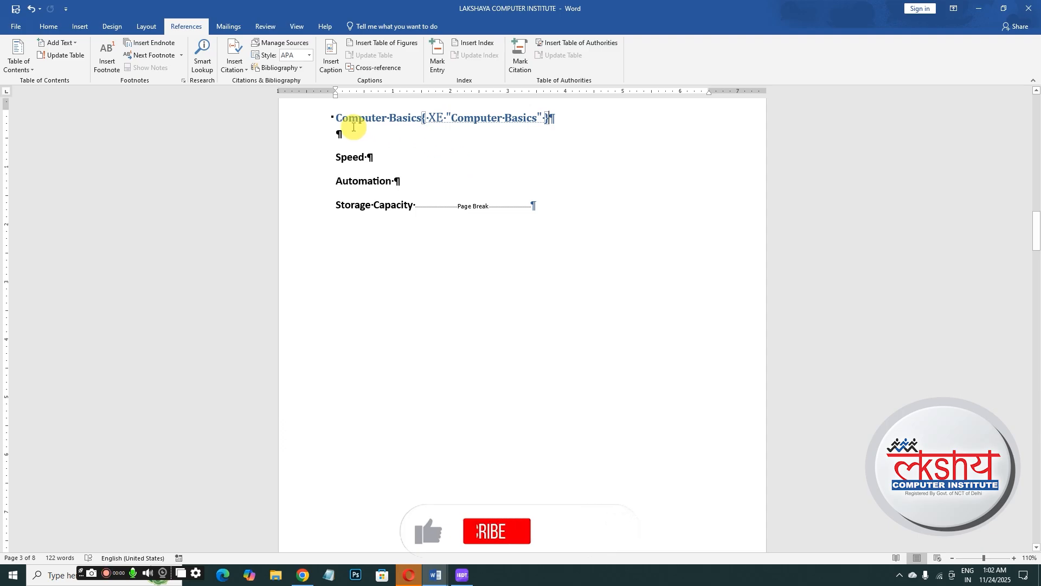
- Hide the formatting marks in the document
left_click_drag(552, 119, 555, 124)
left_click(560, 129)
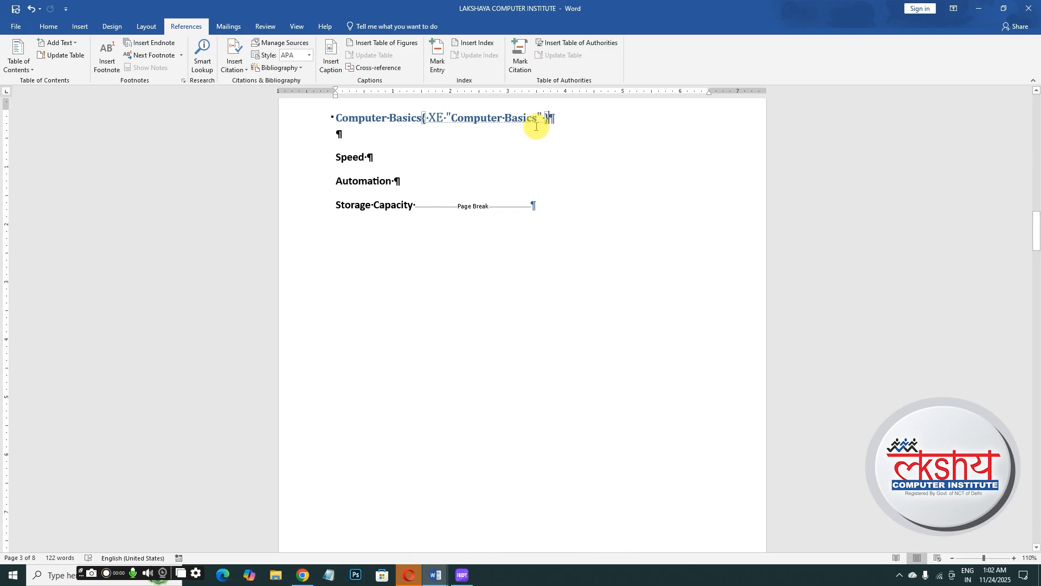
left_click(49, 26)
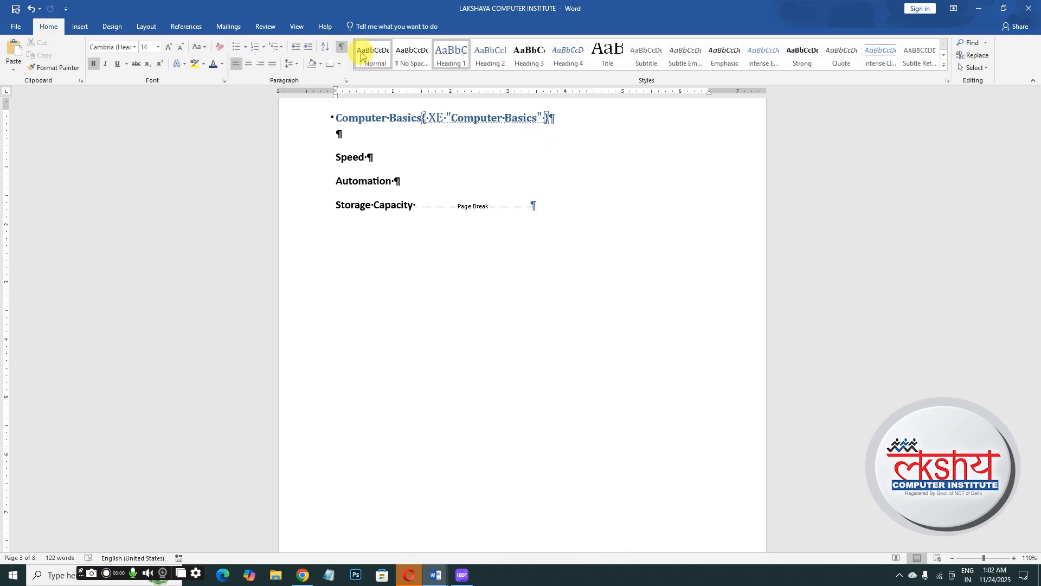
left_click(342, 48)
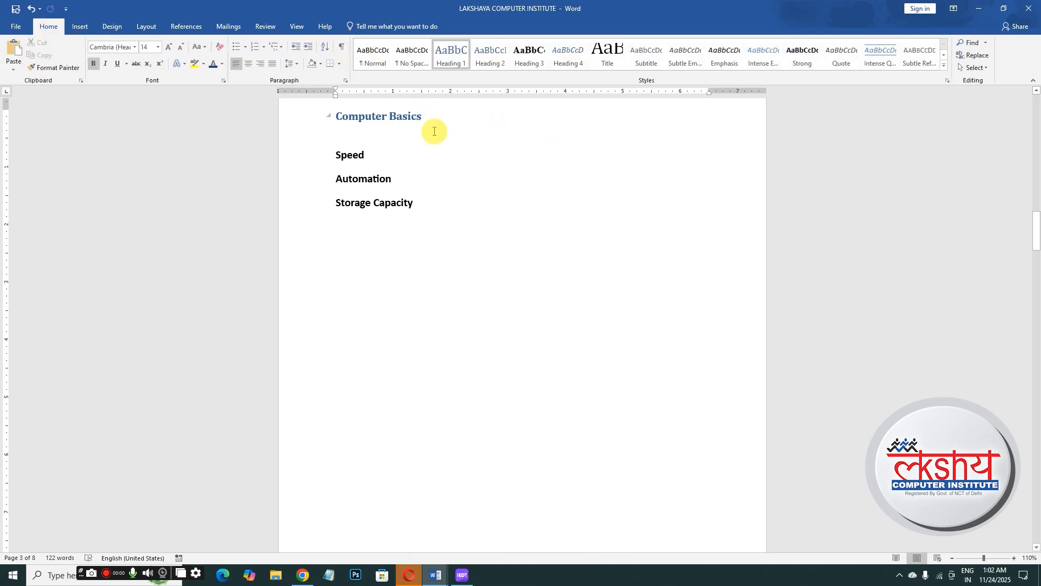
- Mark the Speed heading as an index entry
double_click(346, 155)
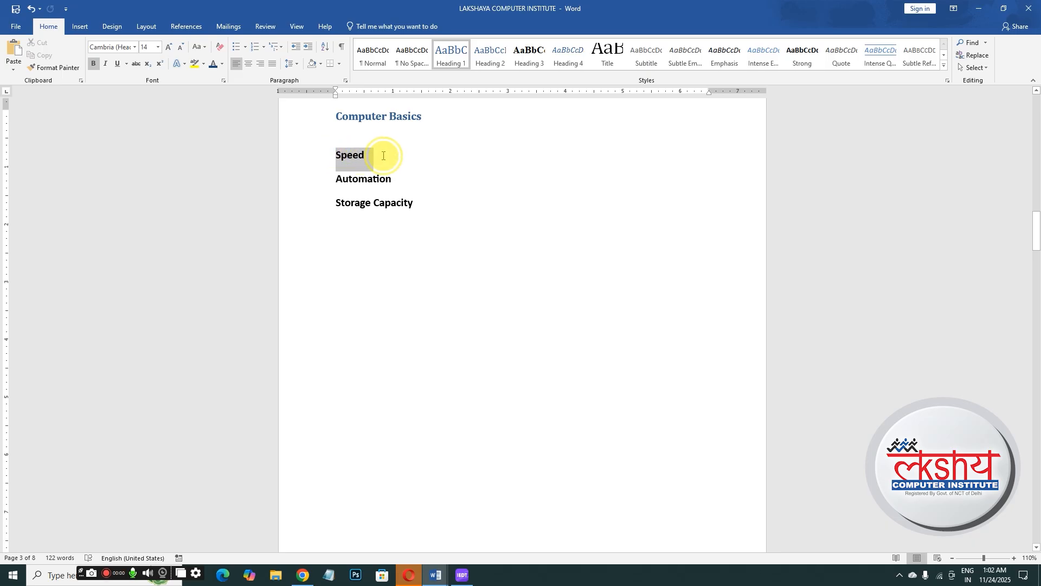
left_click(81, 27)
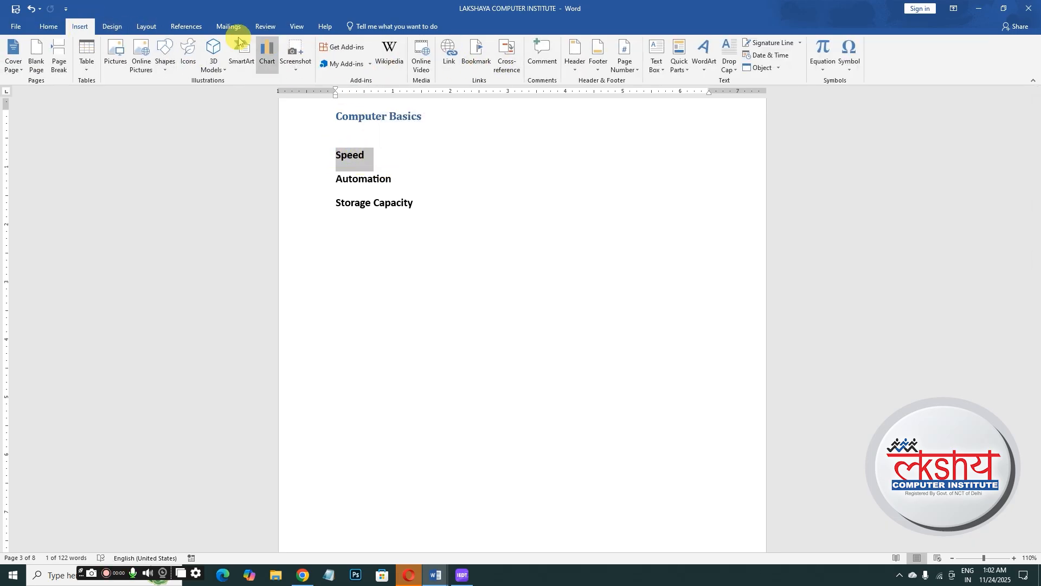
left_click(187, 26)
left_click(439, 59)
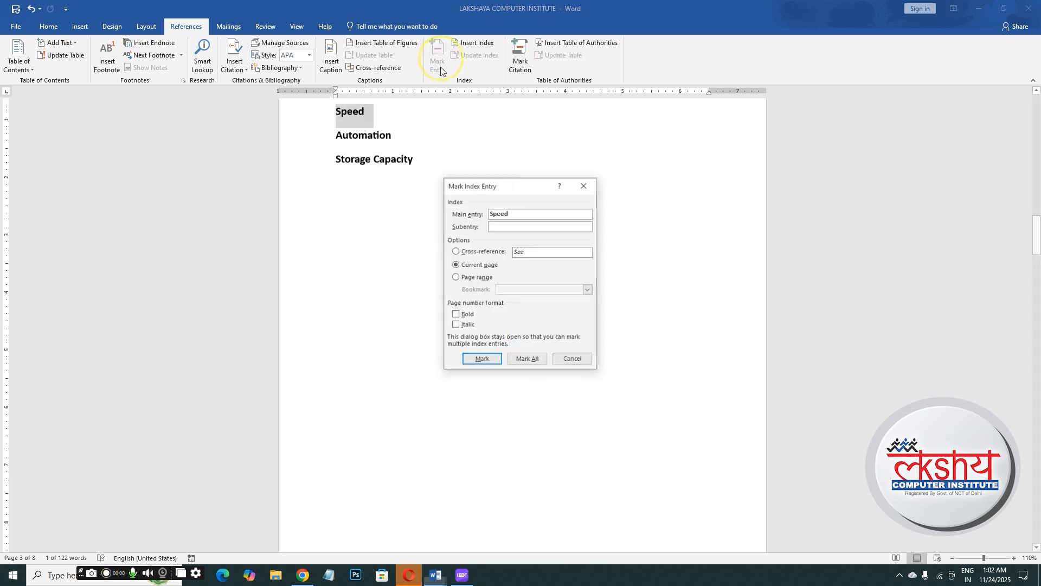
left_click(481, 359)
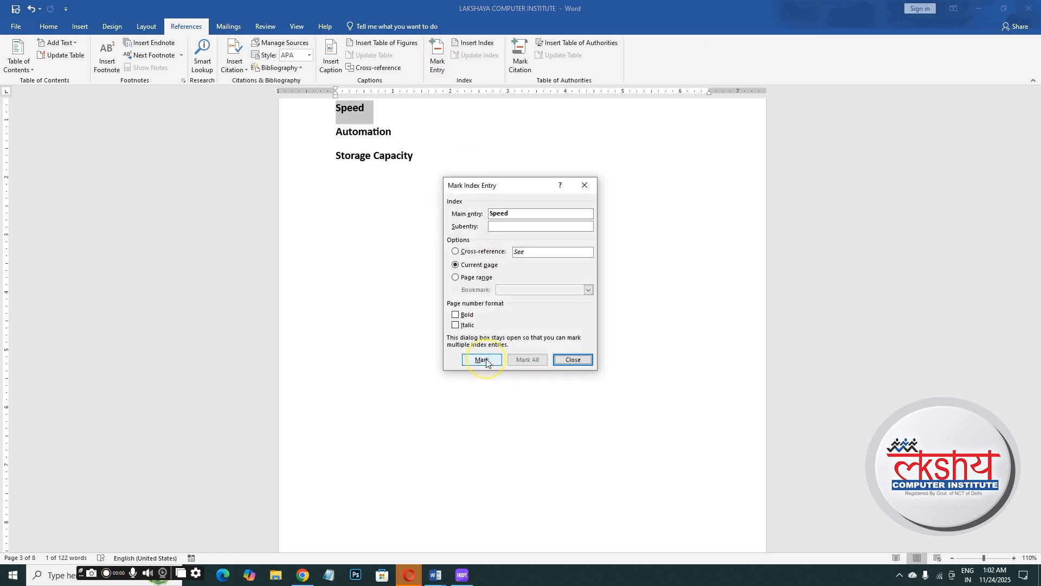
left_click(574, 359)
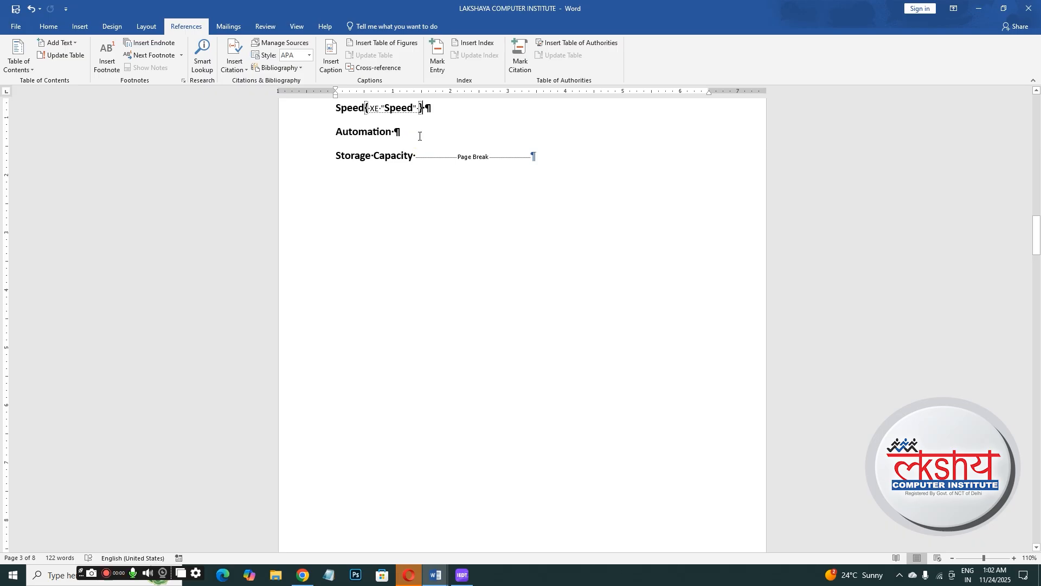
- Hide the formatting marks and mark the Automation heading as an index entry
key("ctrl+shift+8")
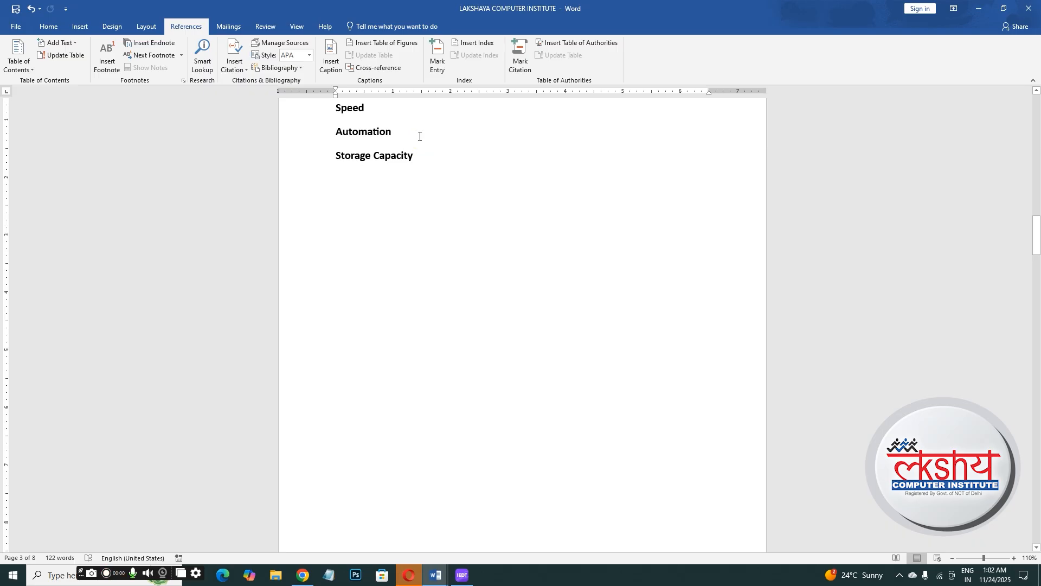
left_click_drag(336, 132, 404, 135)
left_click(435, 61)
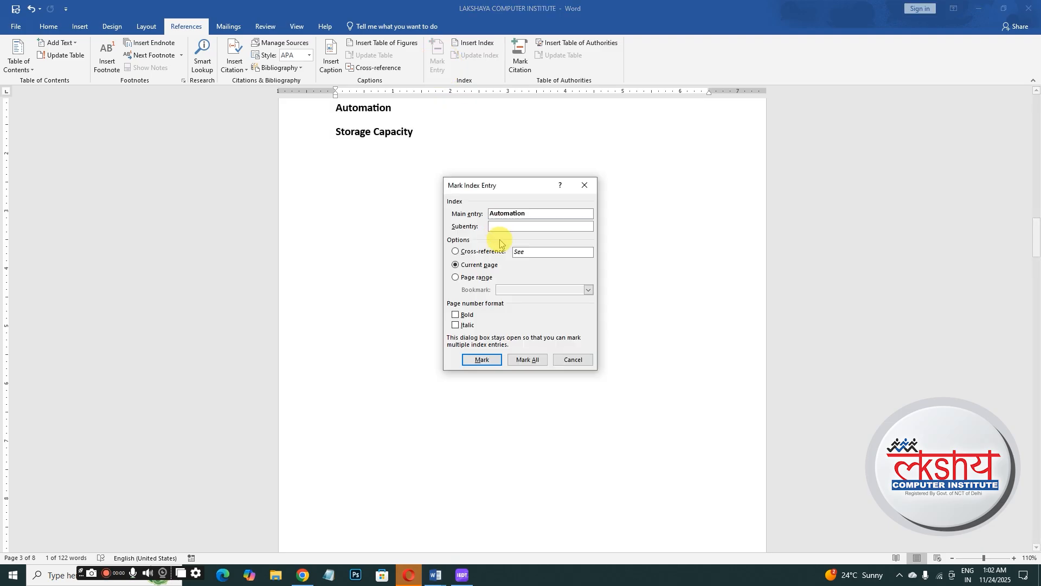
left_click(483, 360)
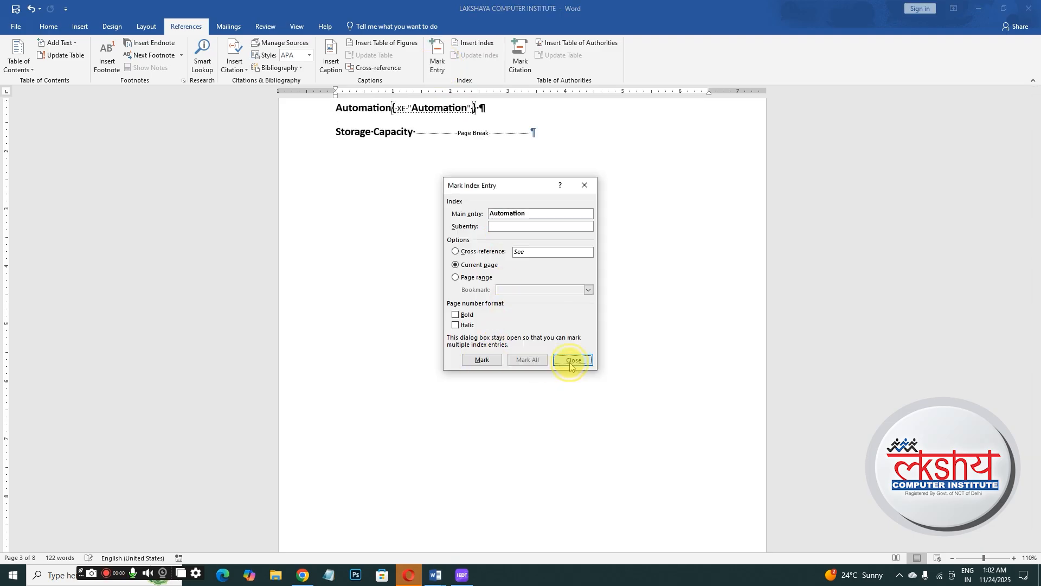
left_click(570, 361)
- Mark the Storage Capacity heading as an index entry and hide the formatting marks again
left_click_drag(335, 133, 409, 135)
left_click(439, 65)
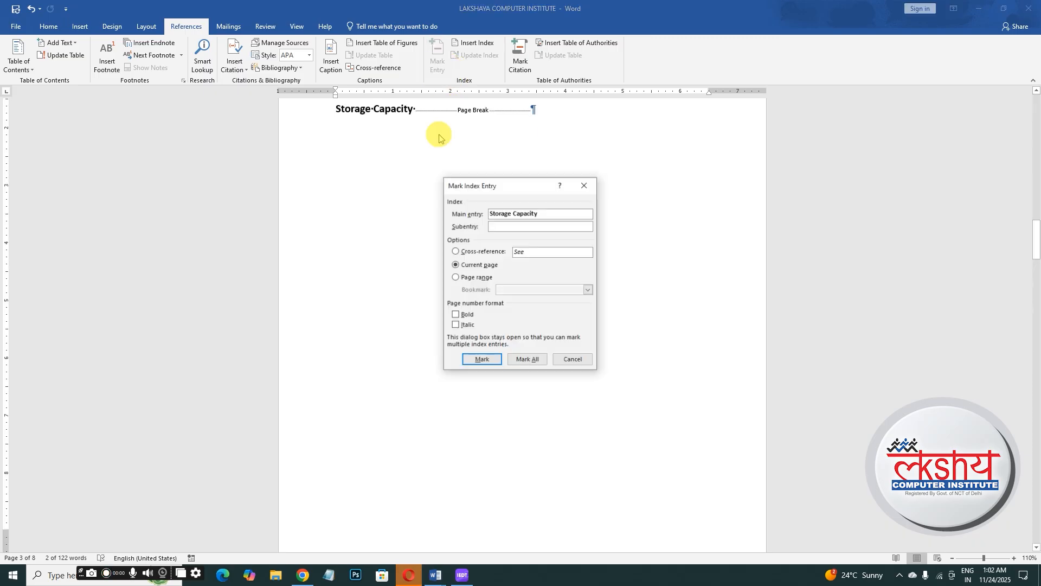
left_click(480, 359)
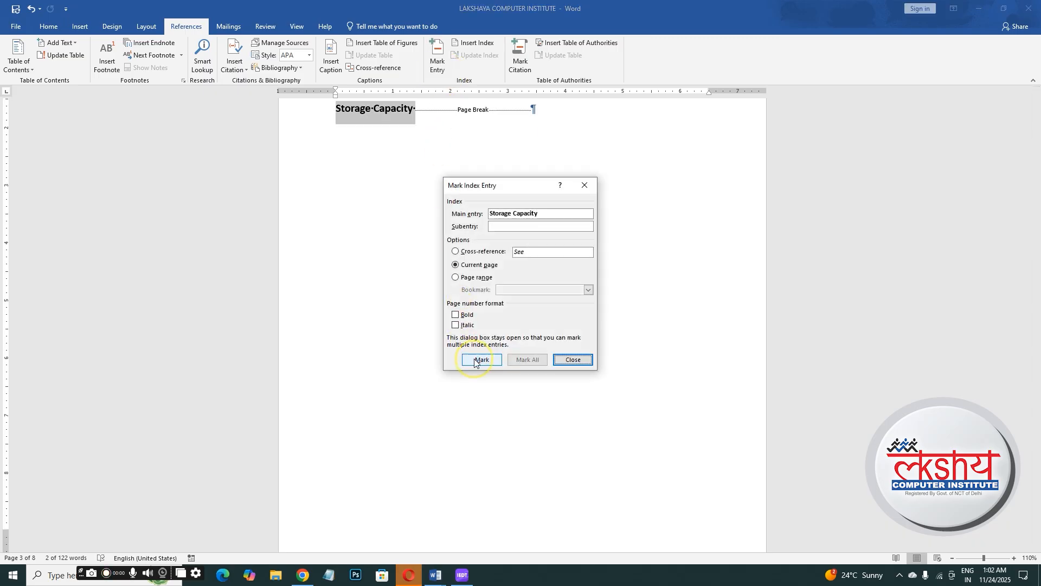
left_click(571, 360)
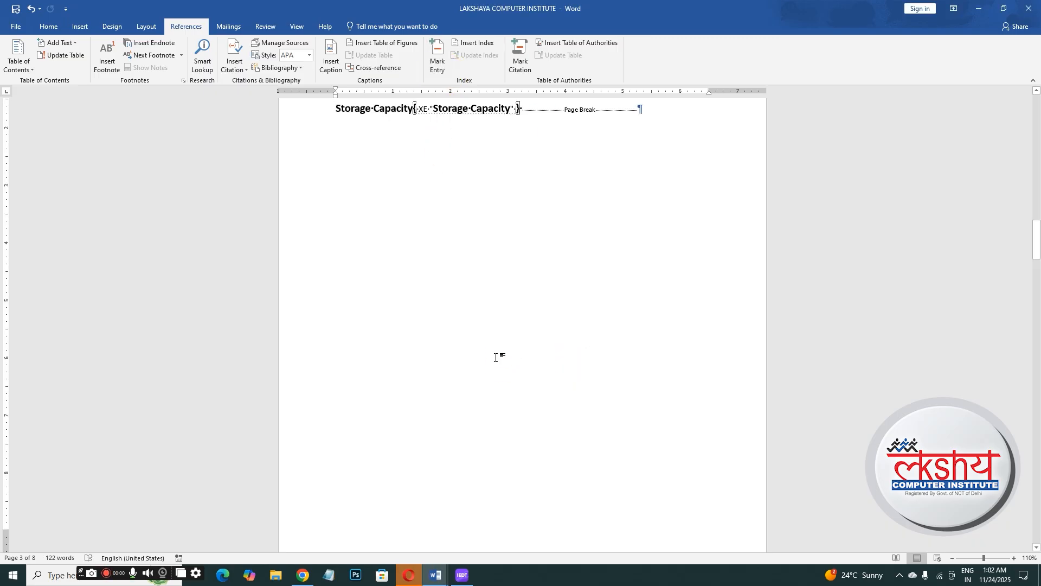
key("ctrl+shift+8")
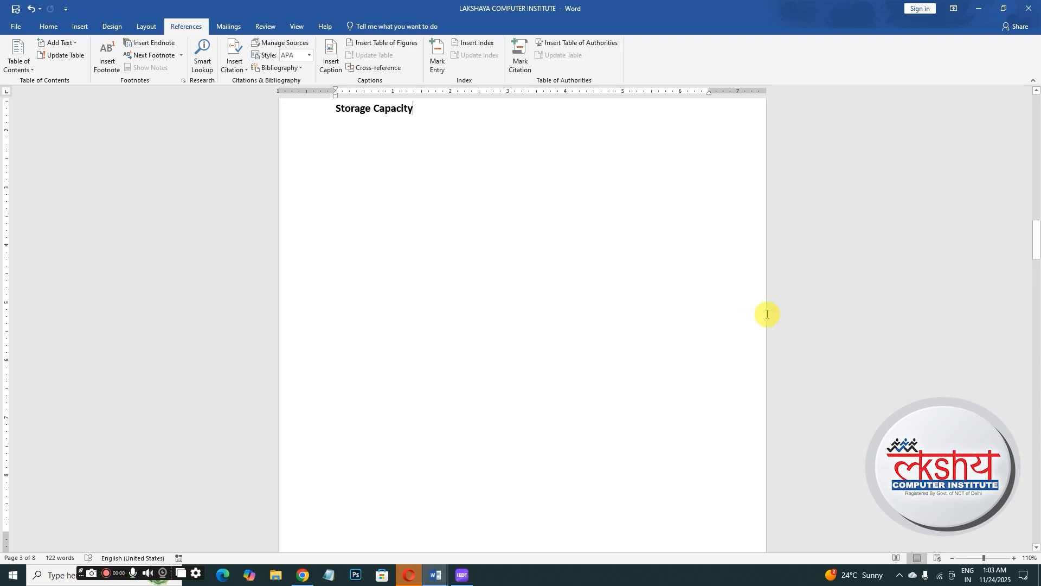
- Insert an index with the default two-column indented layout on the blank page before Computer Basics
left_click_drag(1035, 238, 1034, 161)
left_click(355, 288)
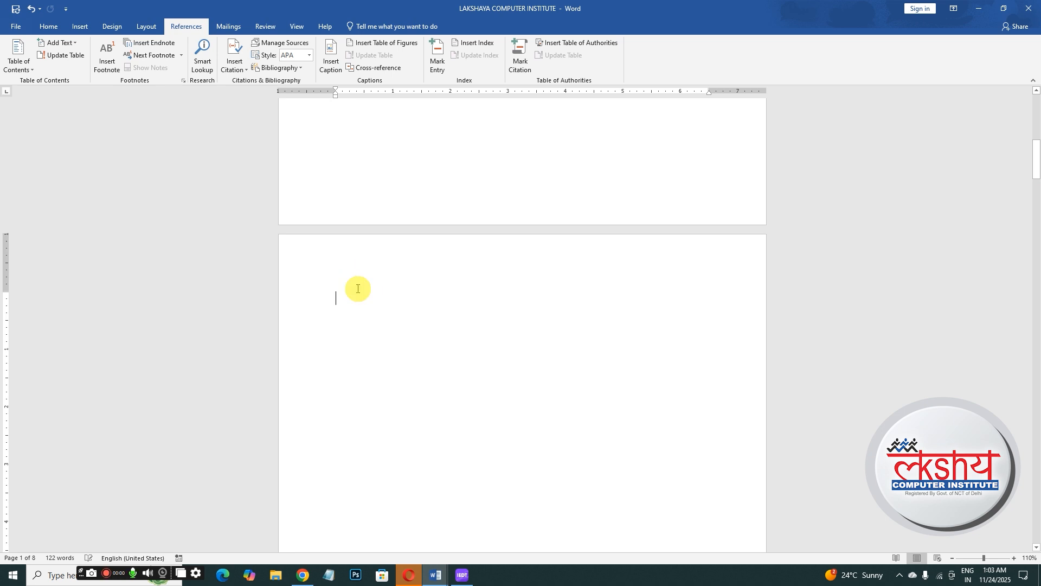
left_click(469, 45)
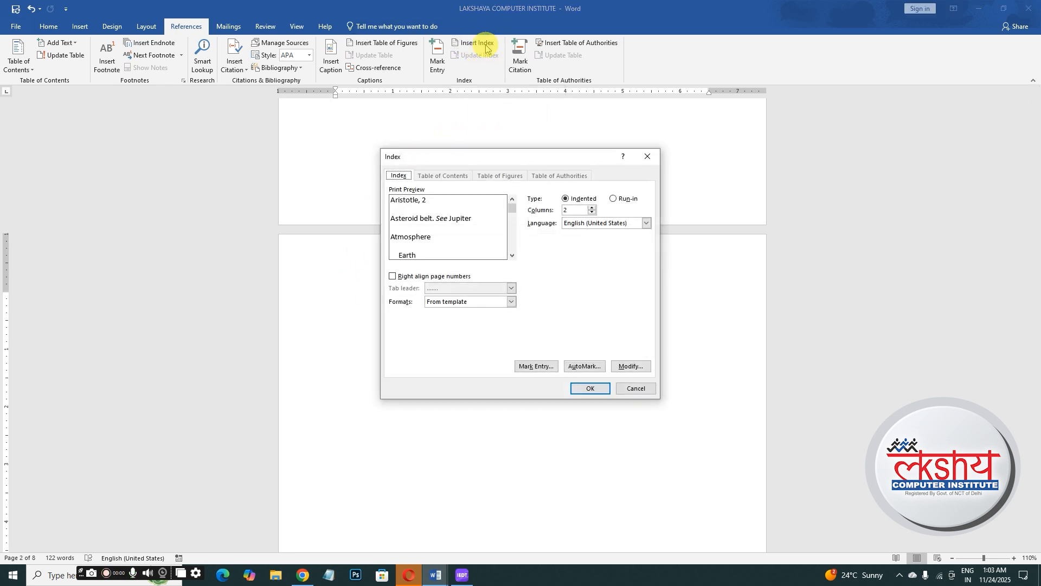
left_click(603, 390)
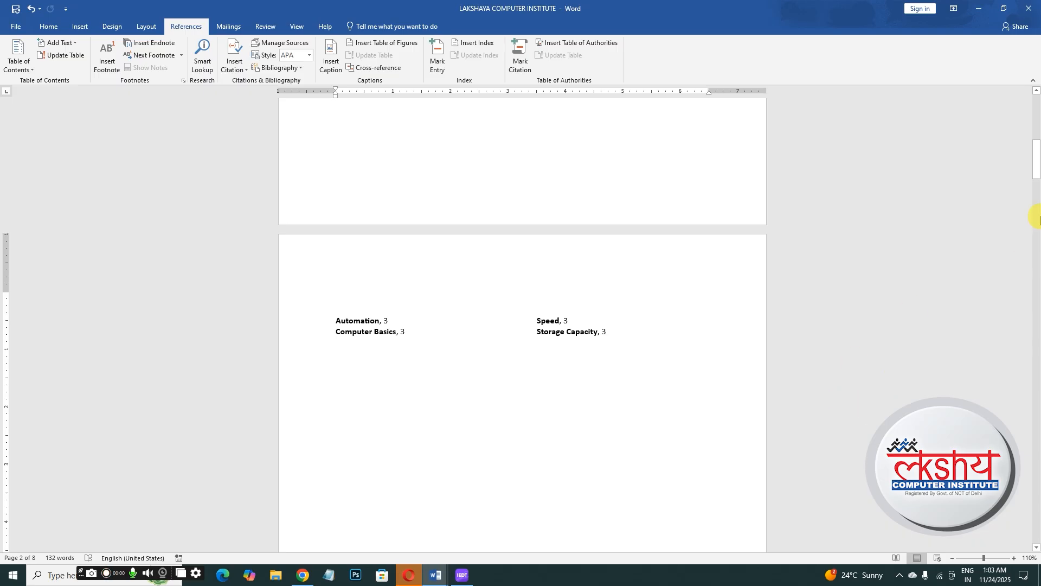
- Insert a page break before the Speed heading
mouse_move(1035, 176)
left_mouse_down()
mouse_move(1032, 214)
mouse_move(1025, 177)
left_mouse_up()
scroll(760, 250, "up", 1)
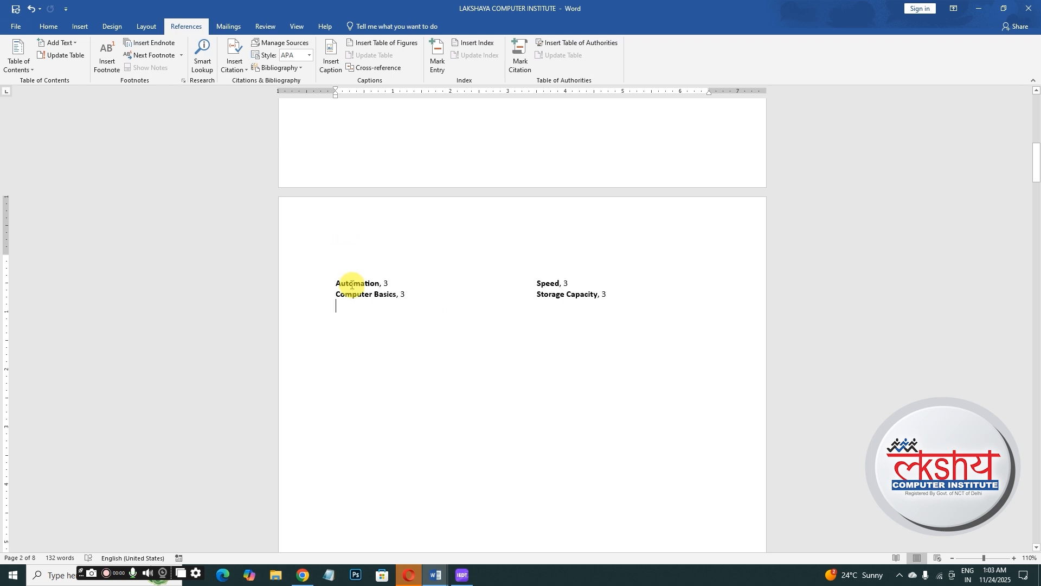
left_click_drag(1036, 171, 1037, 222)
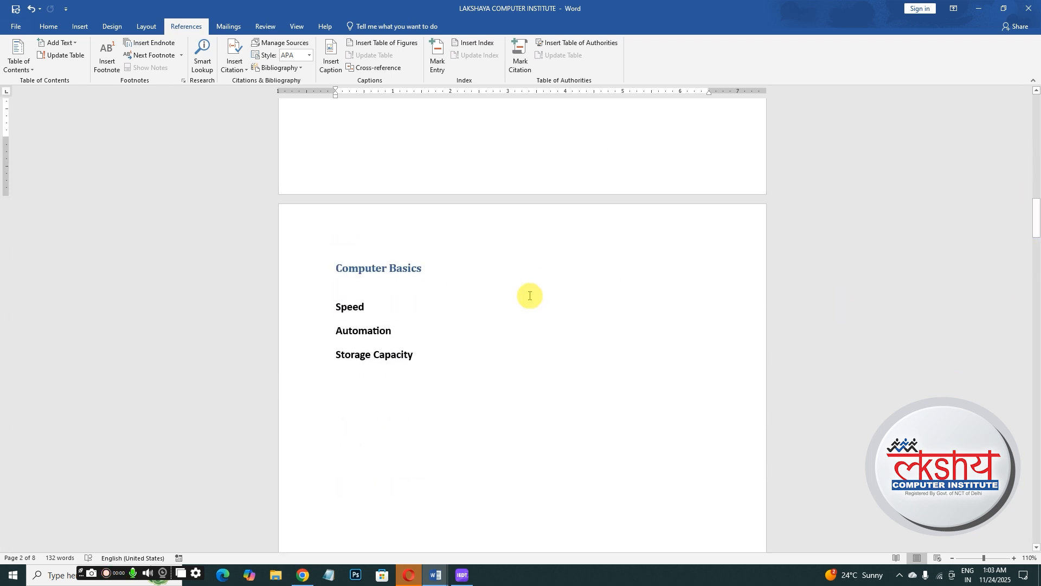
left_click(334, 308)
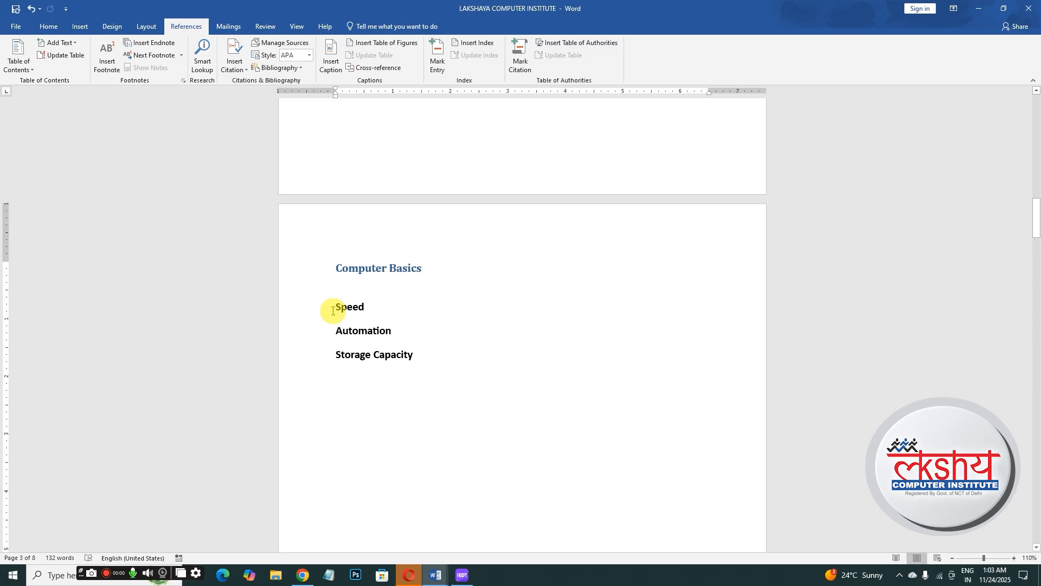
key("ctrl+Return")
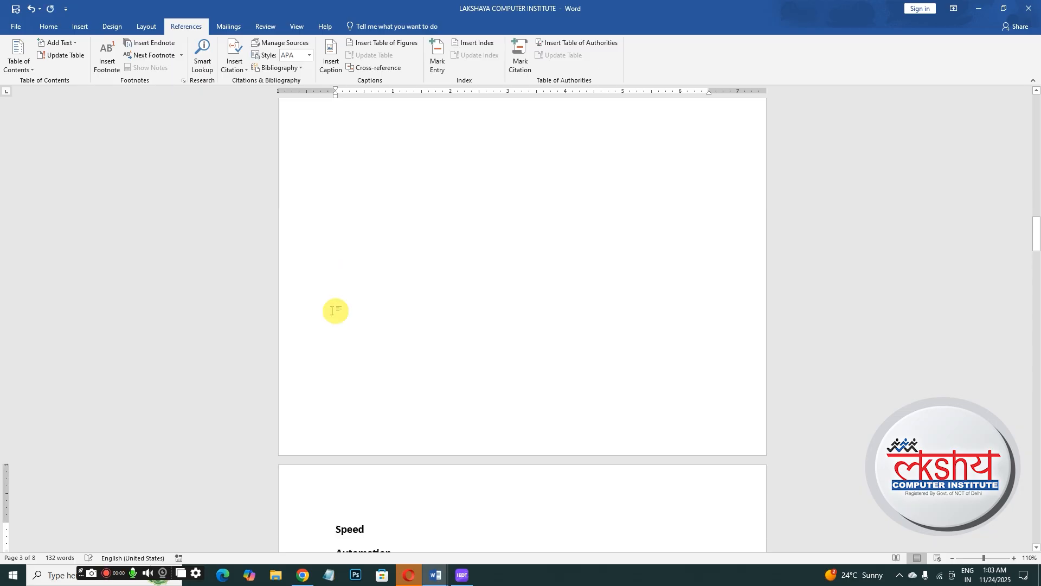
- Insert page breaks before the Automation and Storage Capacity headings
left_click_drag(1035, 239, 1030, 269)
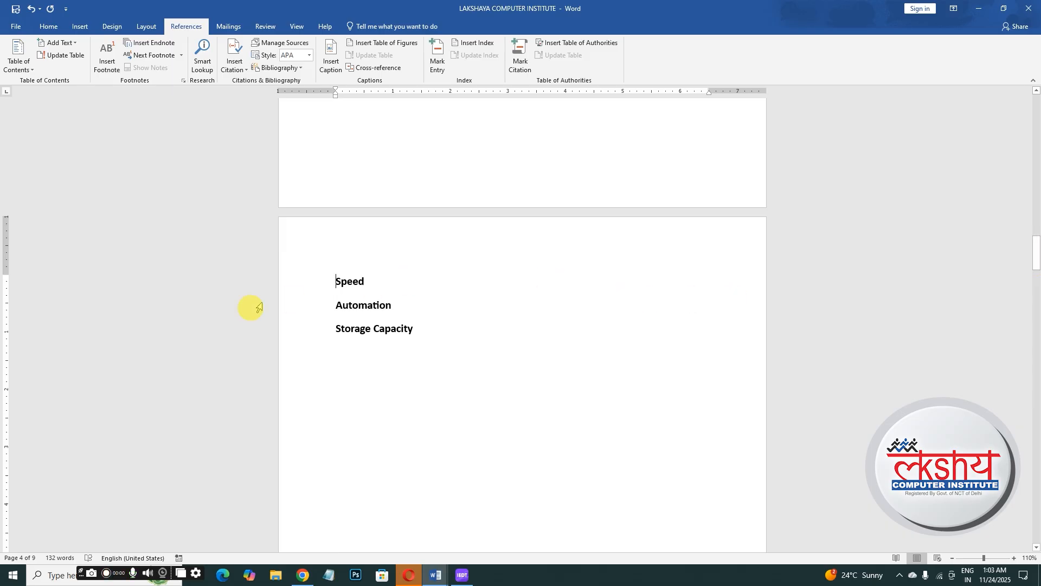
left_click(336, 304)
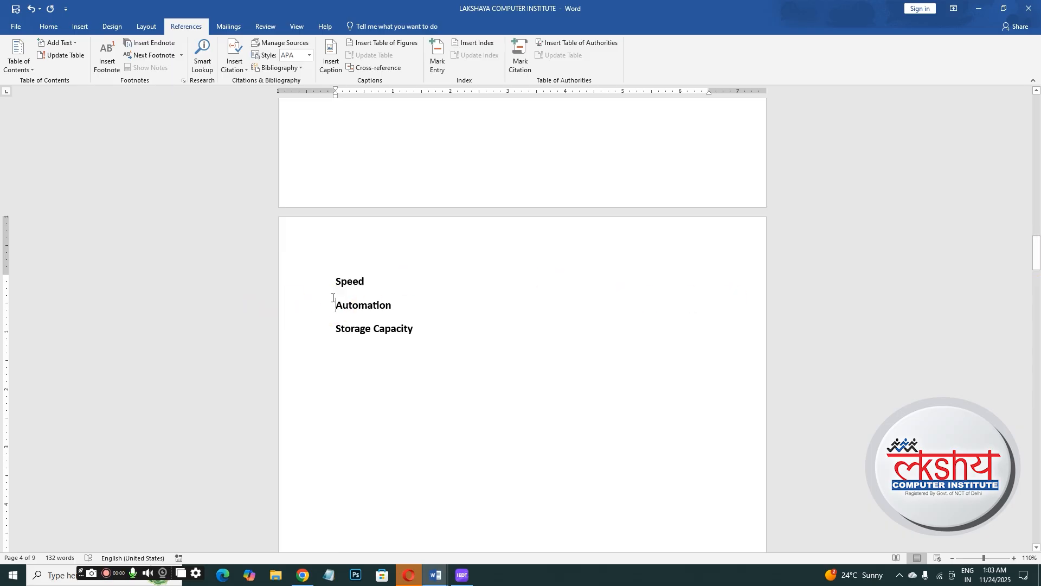
key("ctrl+Return")
left_click(728, 342)
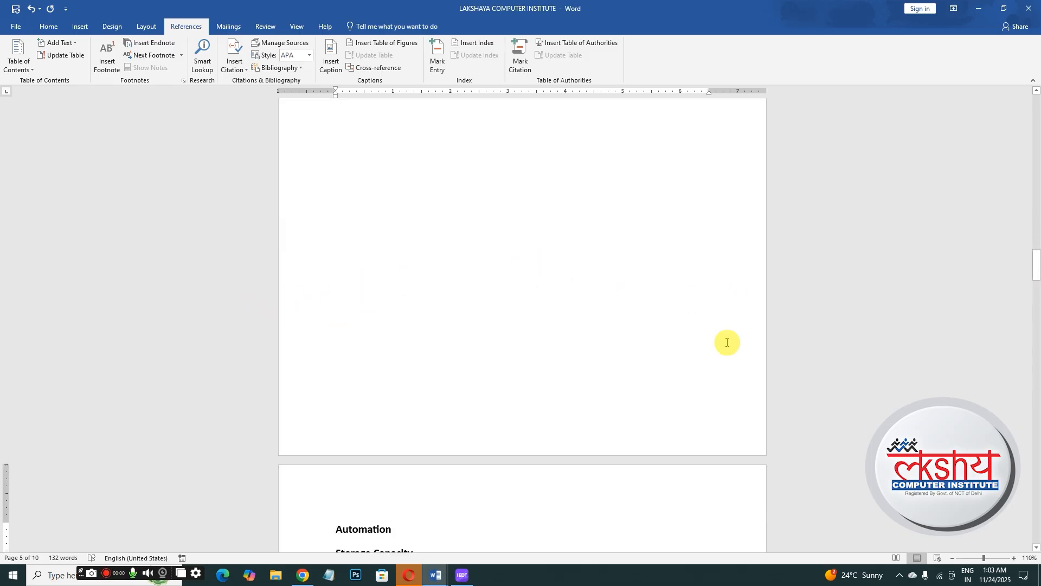
left_click_drag(1034, 276, 1010, 291)
left_click(336, 310)
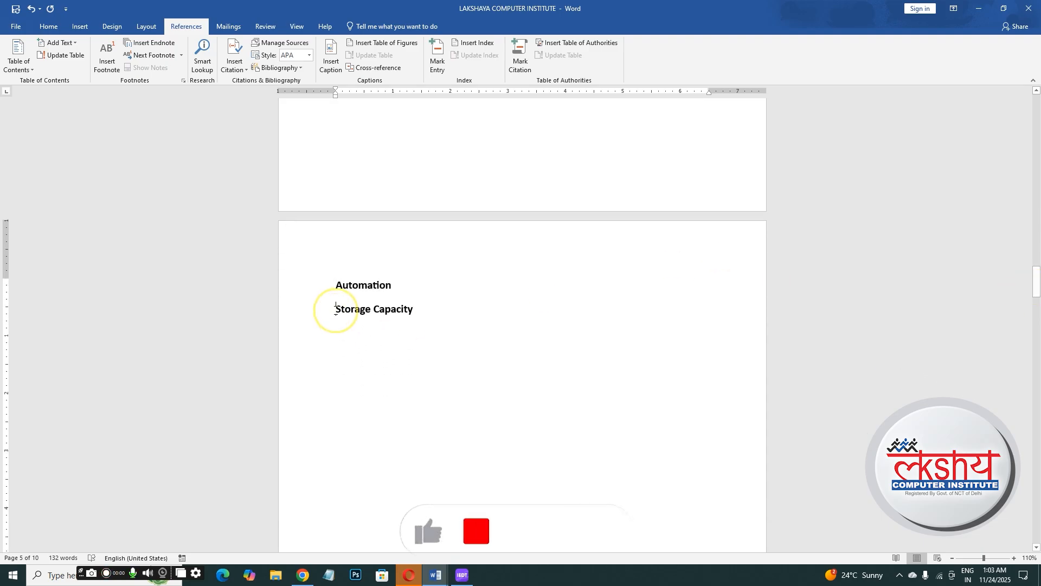
key("ctrl+Return")
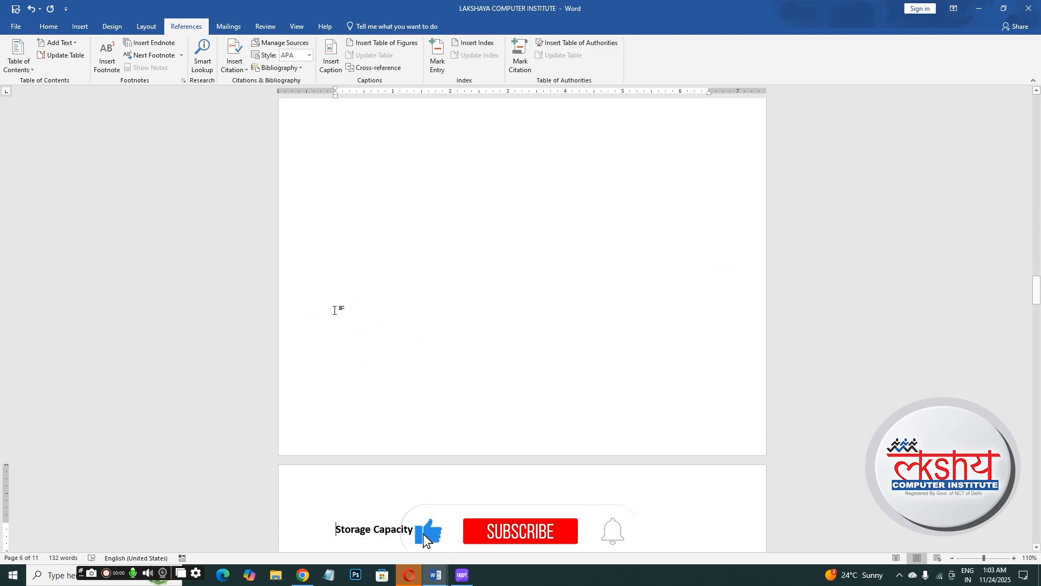
- Update the index to reflect the new page numbers
left_click_drag(1037, 292, 1008, 144)
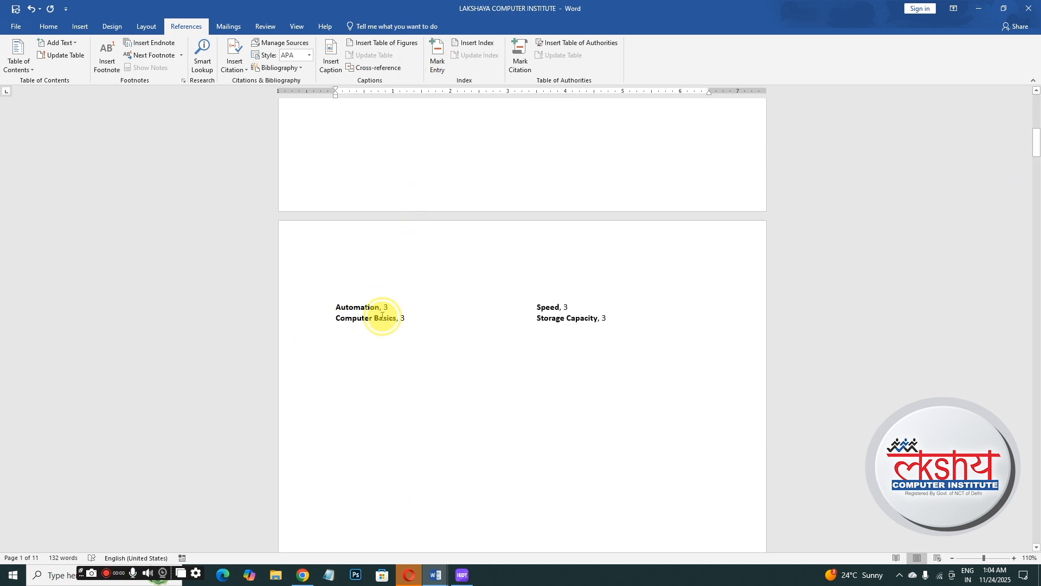
left_click_drag(382, 316, 483, 332)
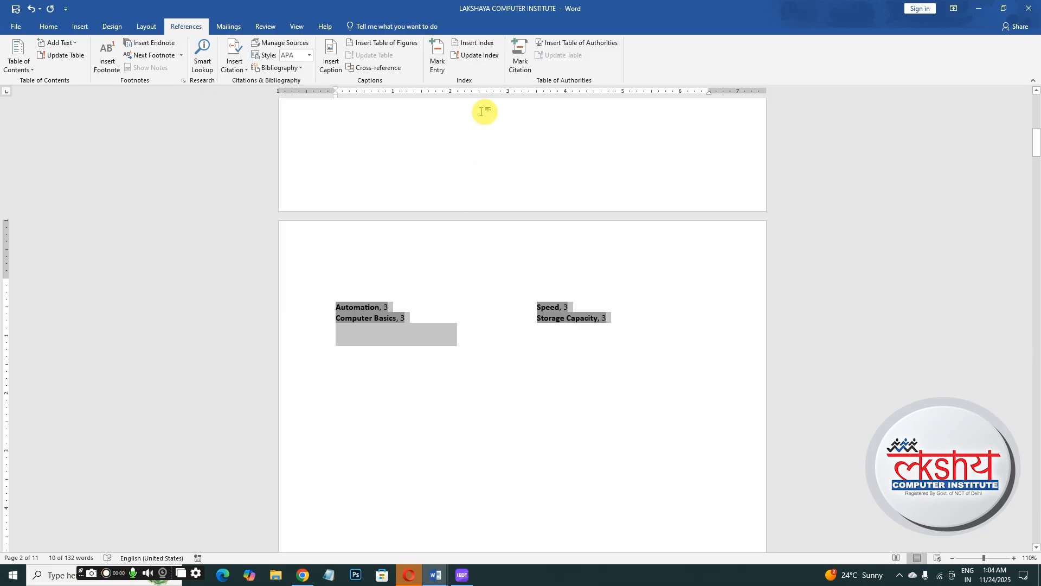
left_click(483, 56)
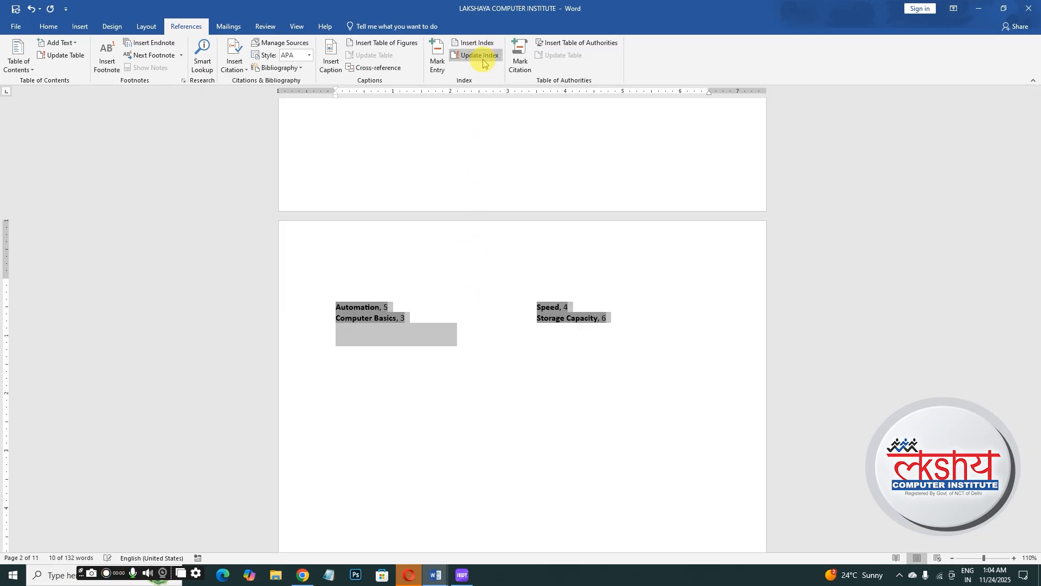
left_click(430, 395)
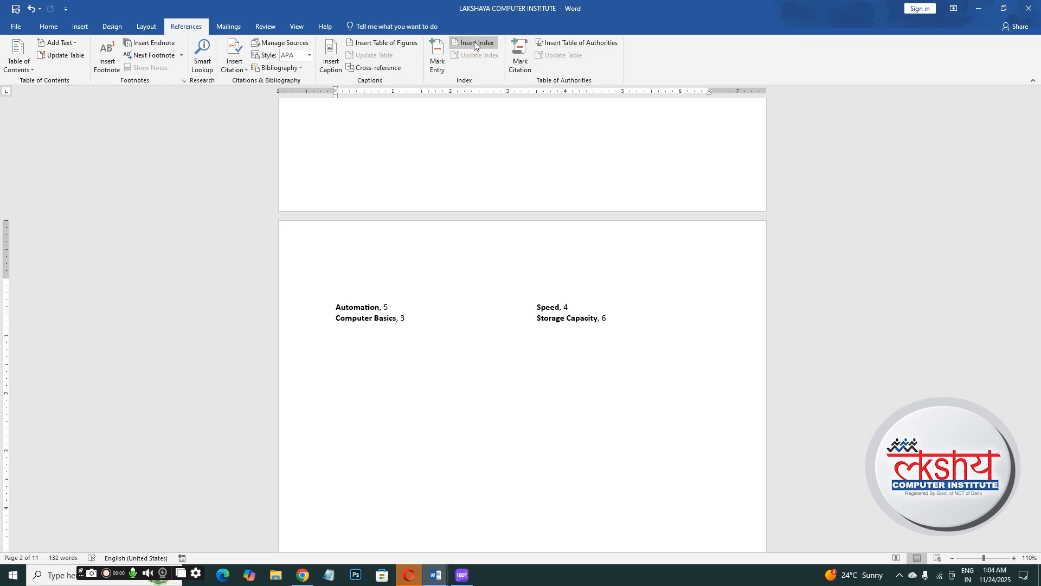
- Replace the existing index with a new one using the Fancy format
left_click_drag(335, 311, 508, 338)
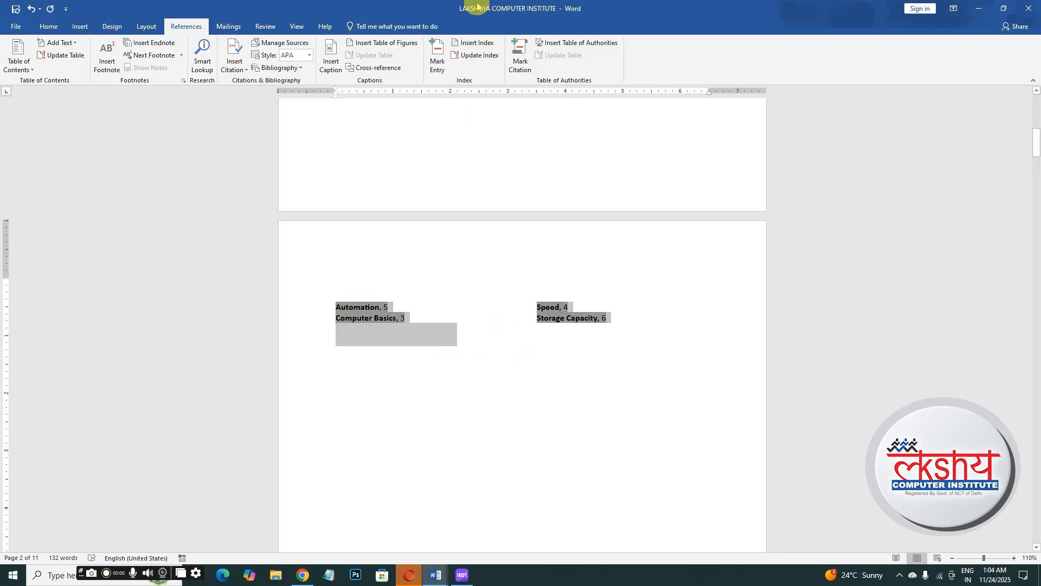
left_click(472, 43)
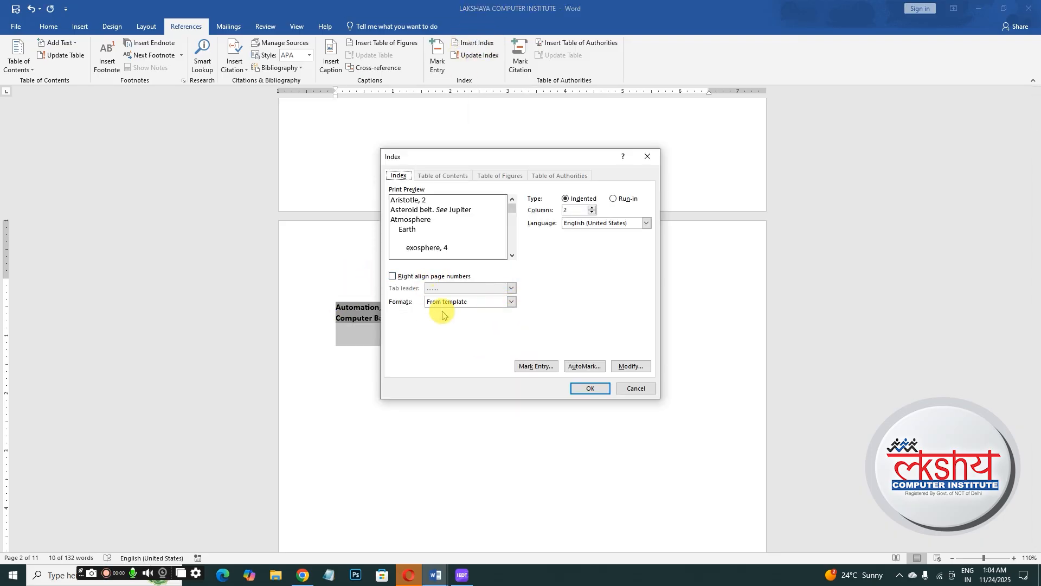
left_click(512, 302)
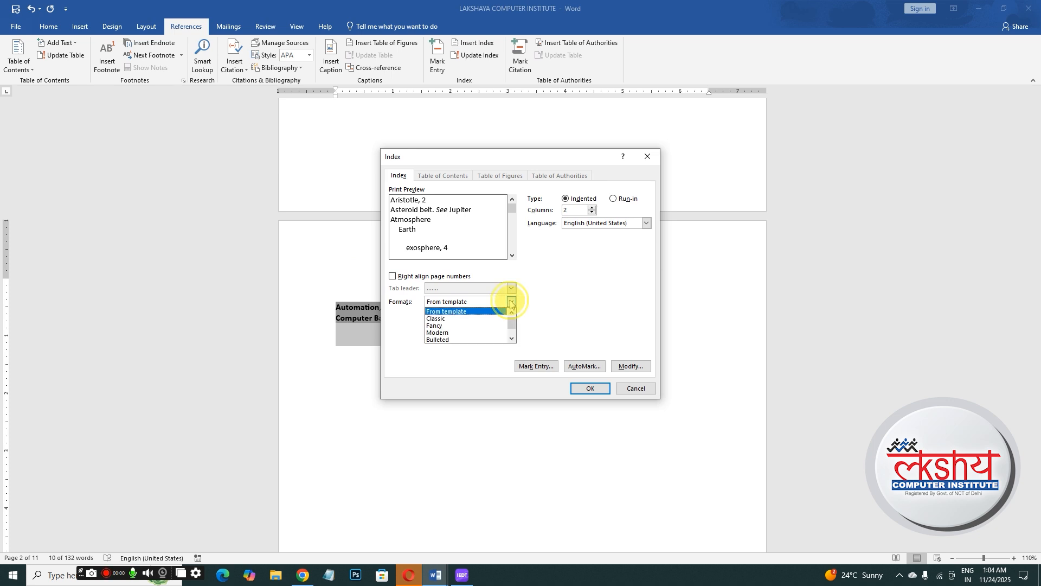
left_click(448, 319)
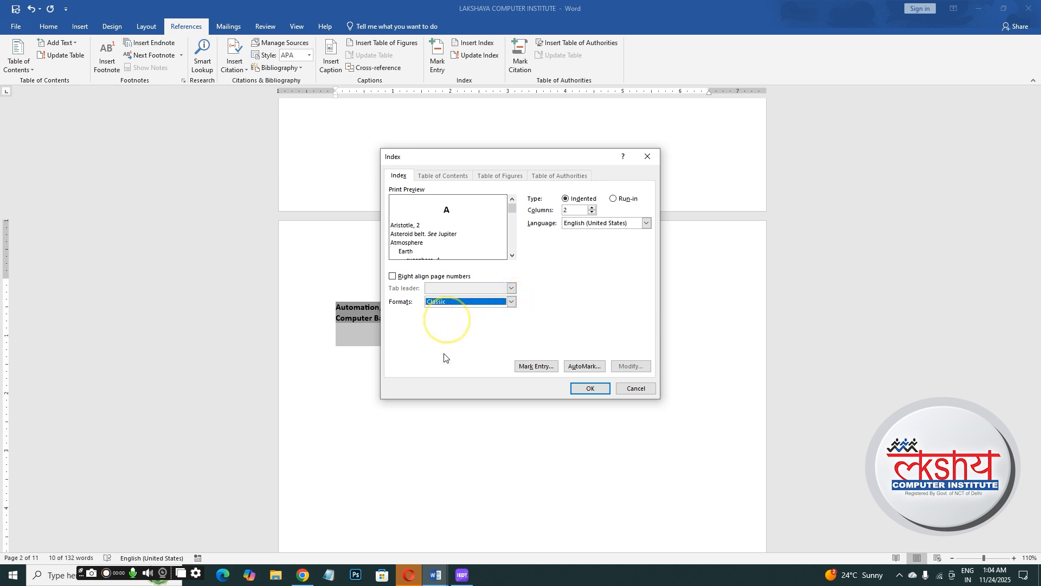
left_click(510, 302)
left_click(458, 326)
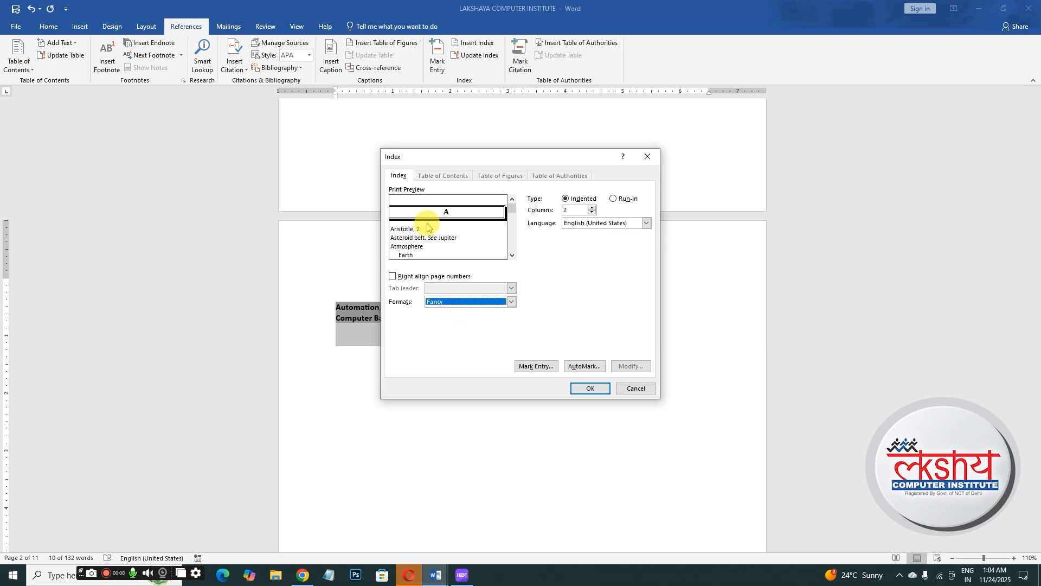
left_click(510, 302)
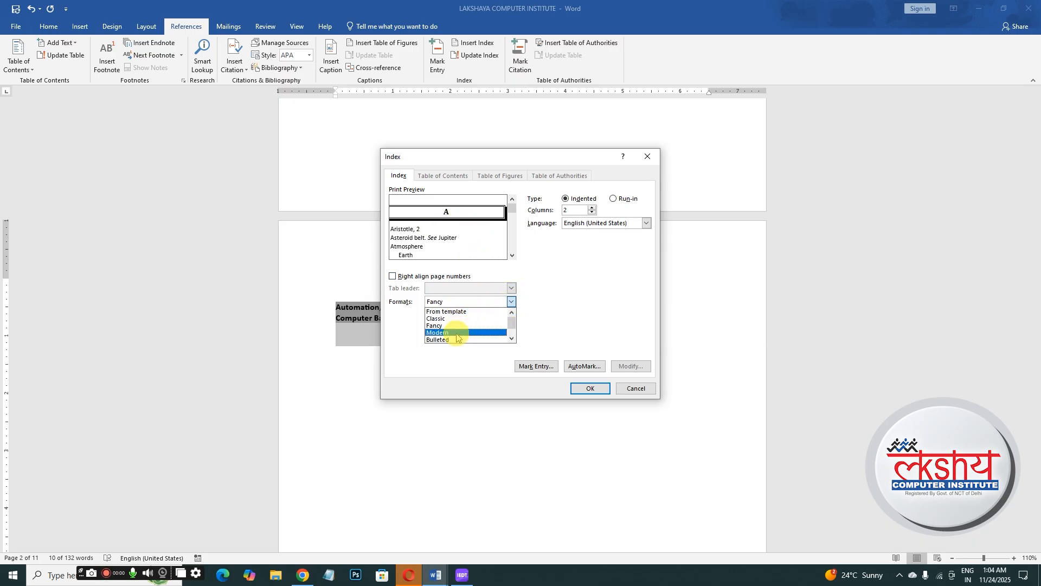
left_click(456, 333)
left_click(511, 302)
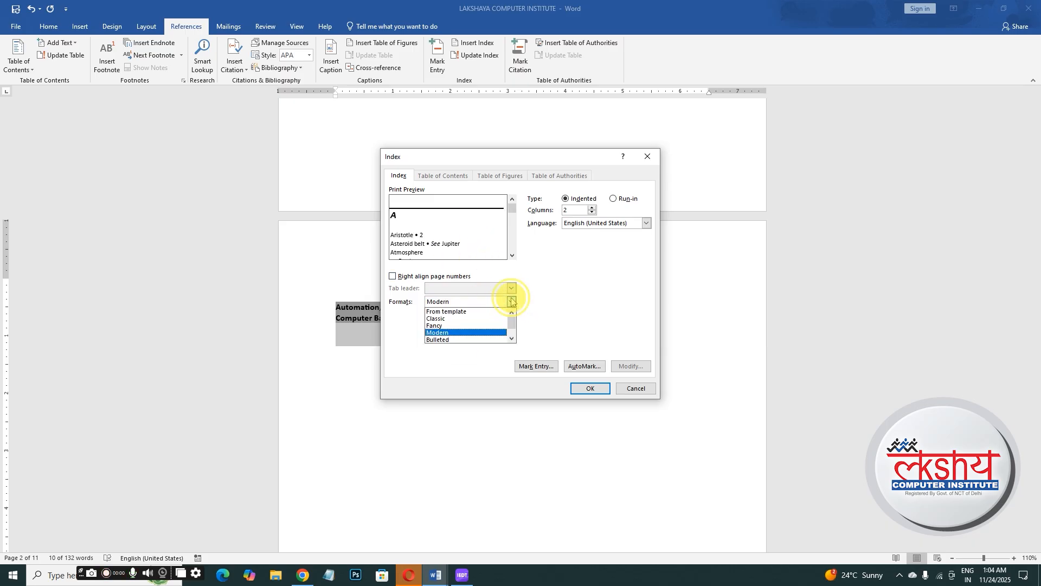
left_click(470, 341)
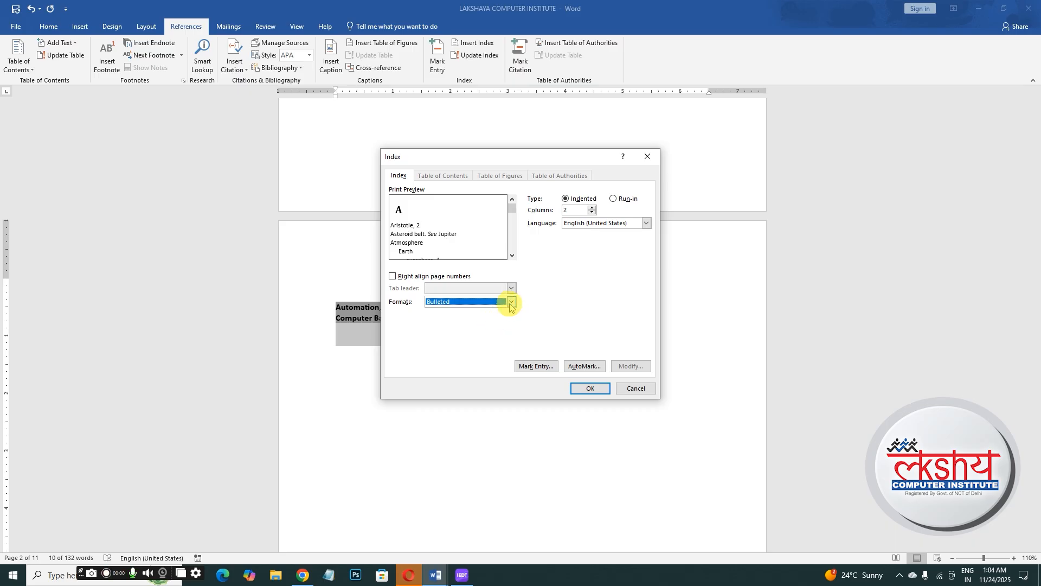
left_click(510, 301)
left_click(470, 325)
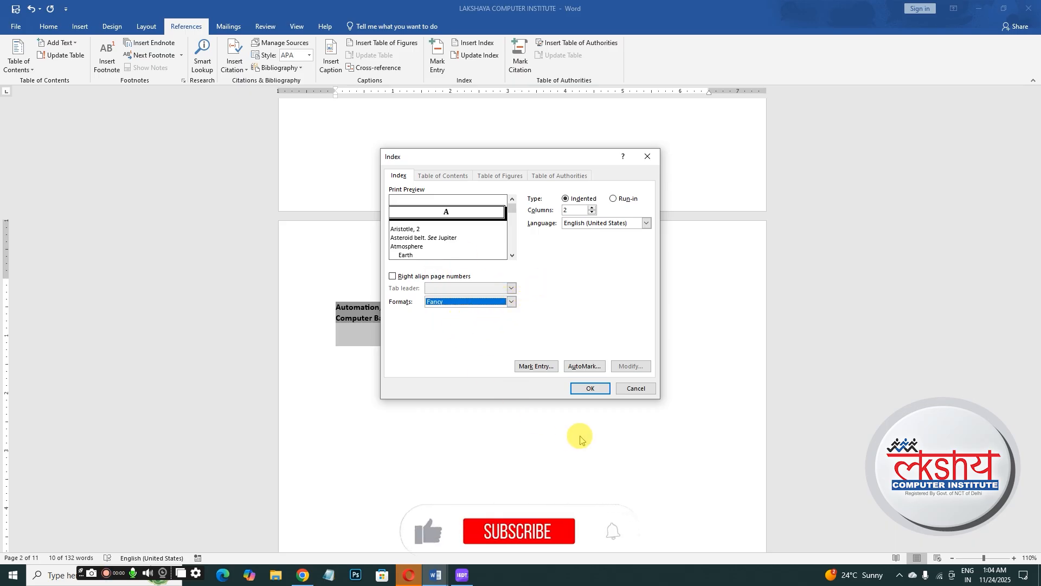
left_click(591, 389)
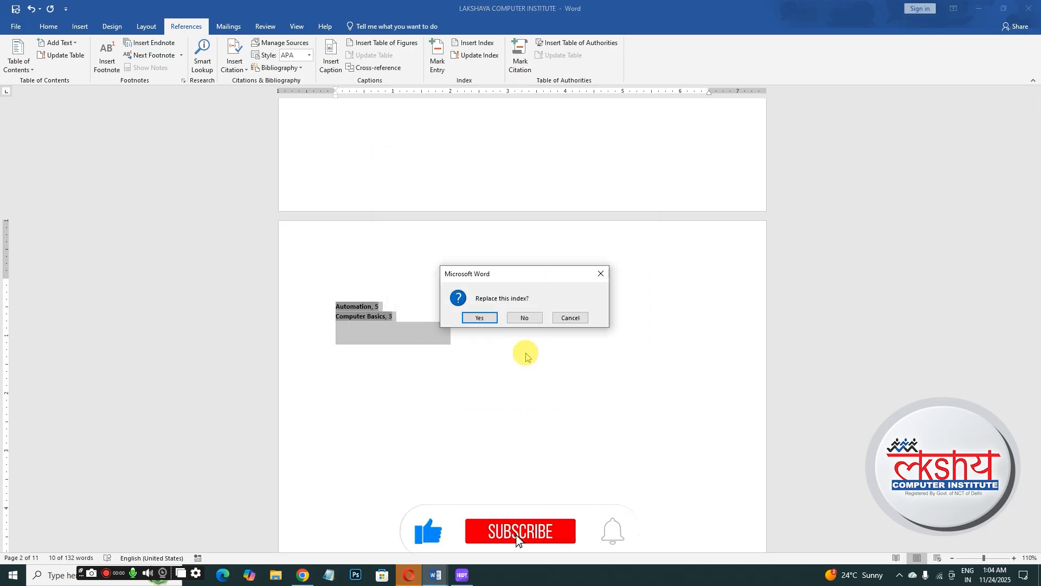
left_click(479, 318)
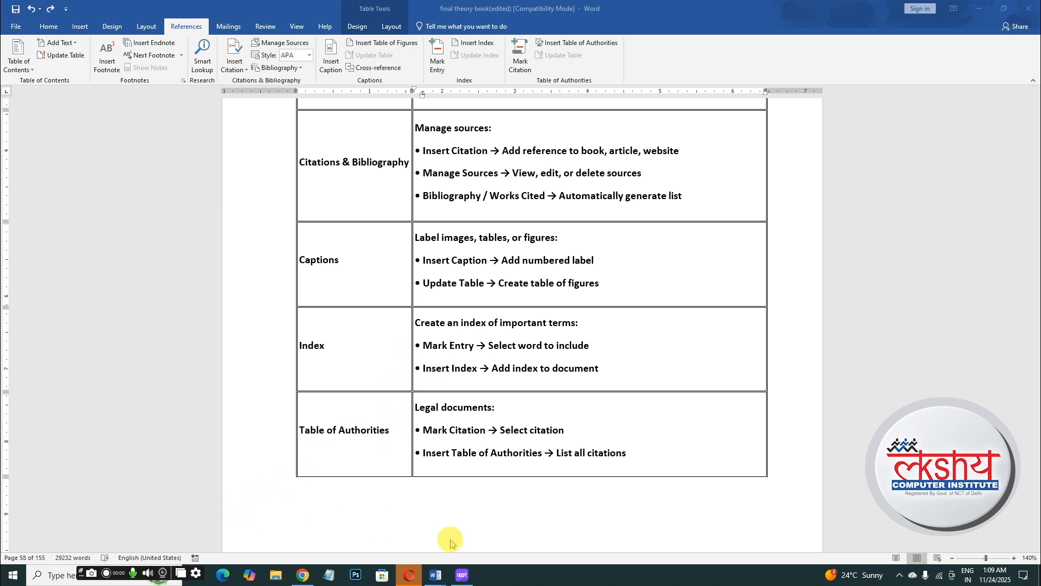
- Switch to the LAKSHAYA COMPUTER INSTITUTE document and add a blank line above the Introduction heading
mouse_move(443, 581)
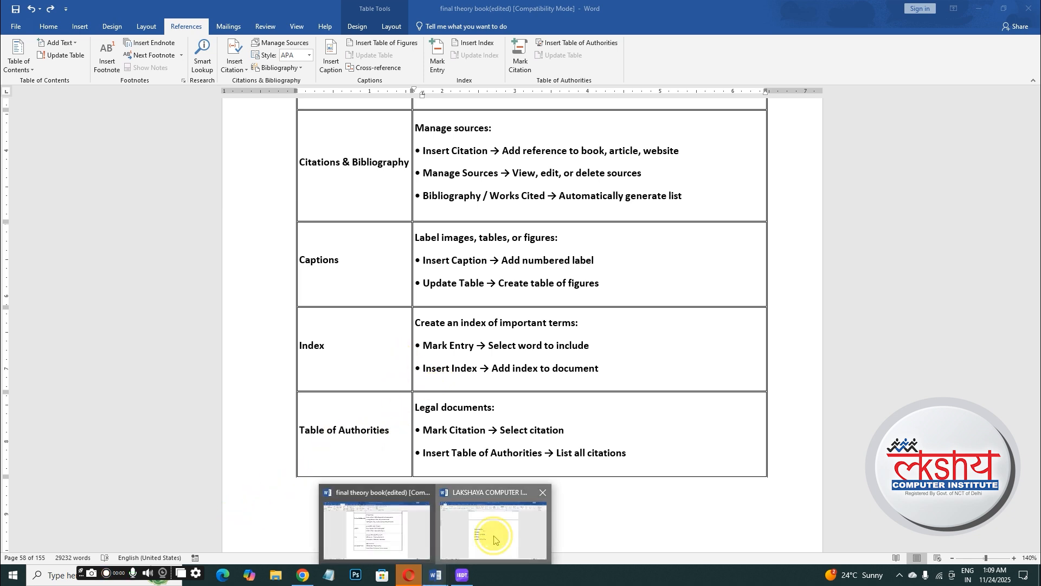
left_click(497, 519)
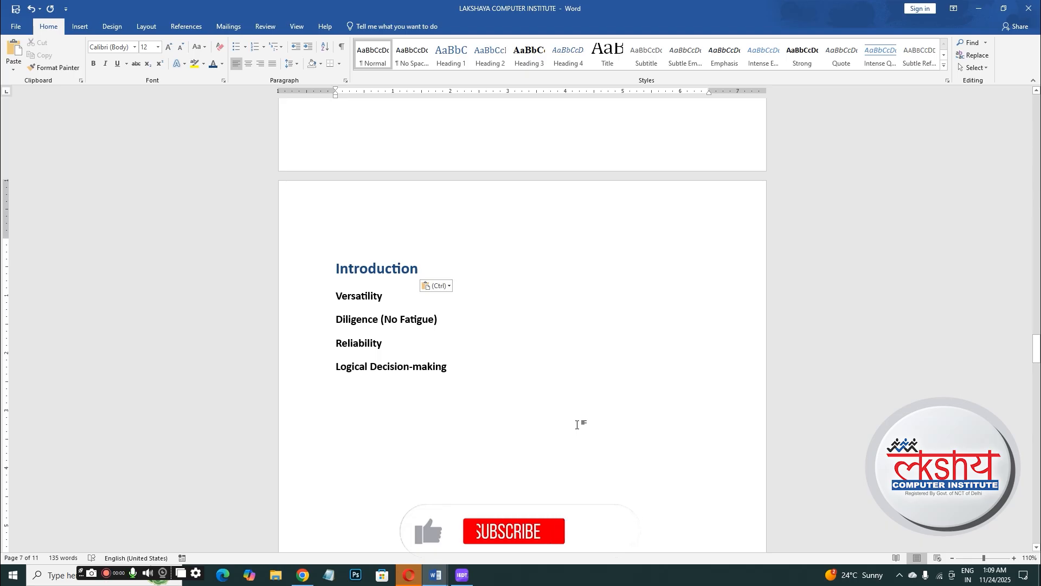
left_click_drag(1036, 352, 1036, 108)
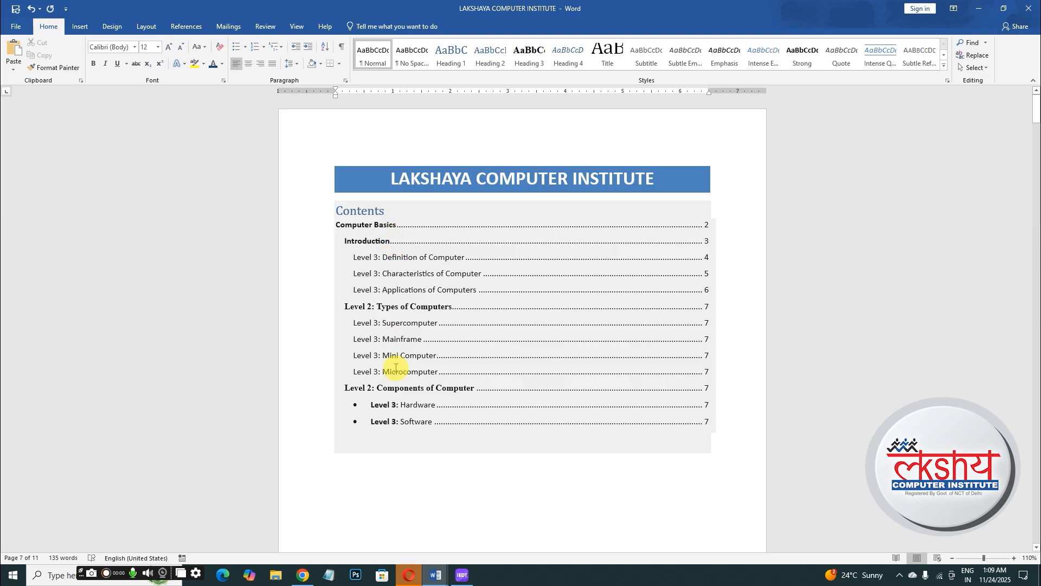
left_click_drag(1036, 109, 1034, 350)
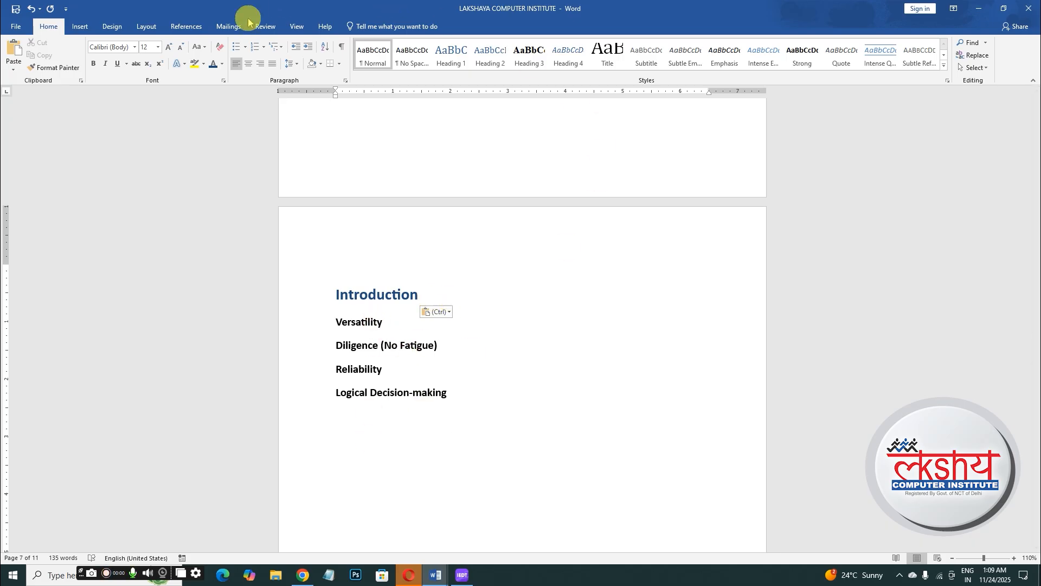
left_click(186, 26)
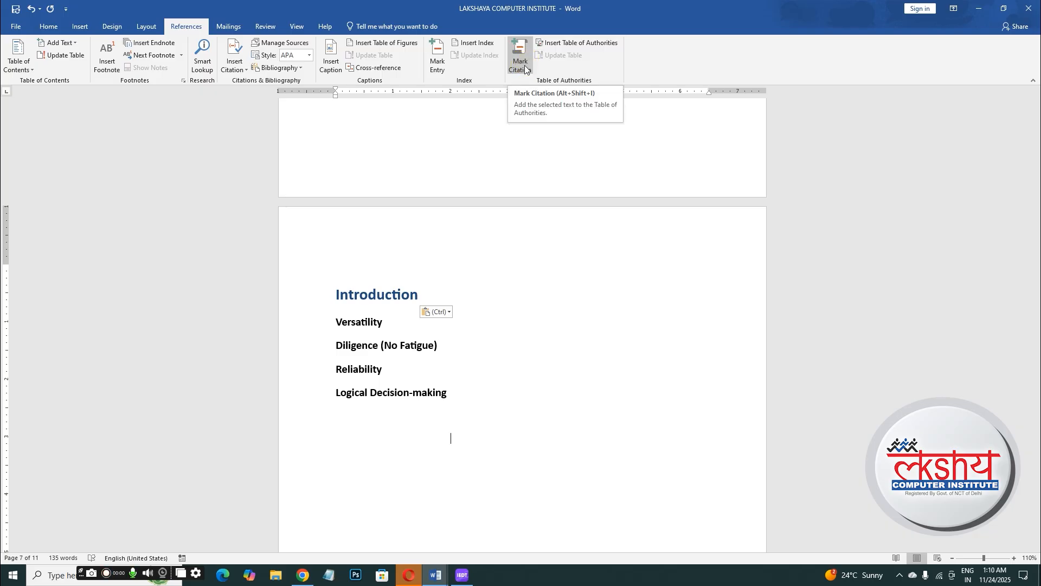
left_click(337, 296)
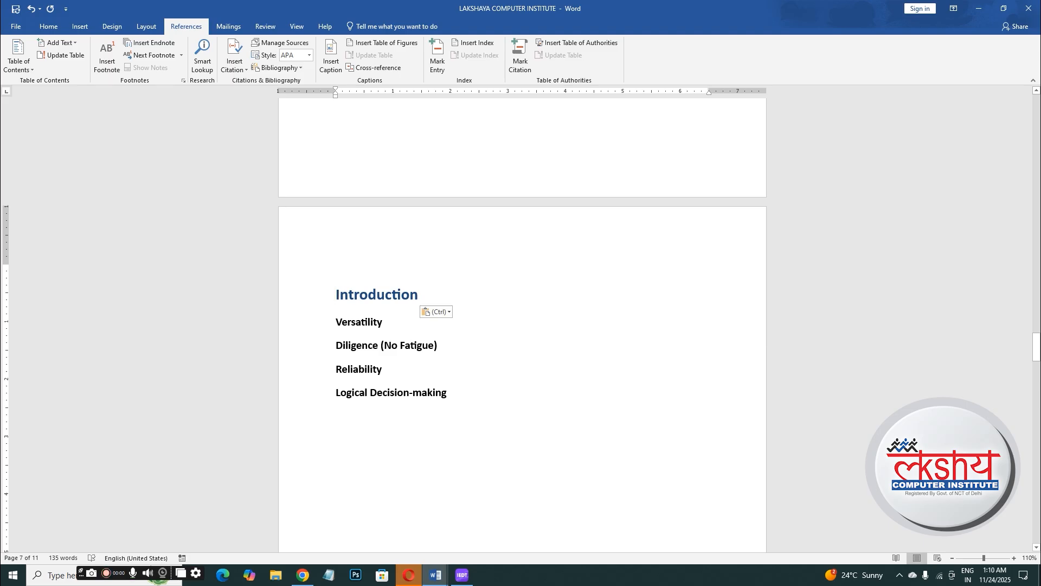
key("Return")
- Mark the Versatility line as a citation in the Cases category
left_click(318, 358)
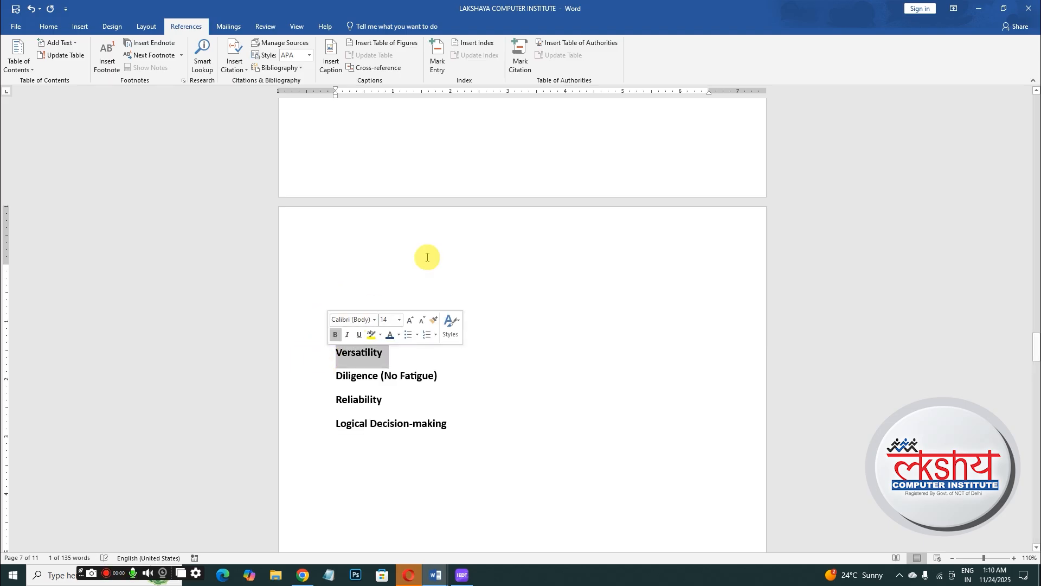
left_click(521, 59)
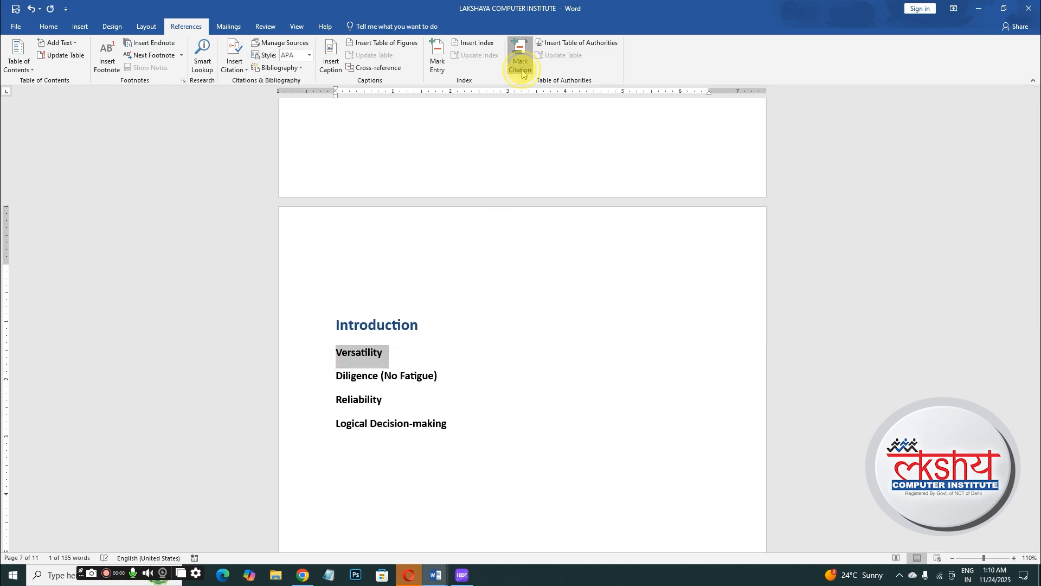
left_click(593, 247)
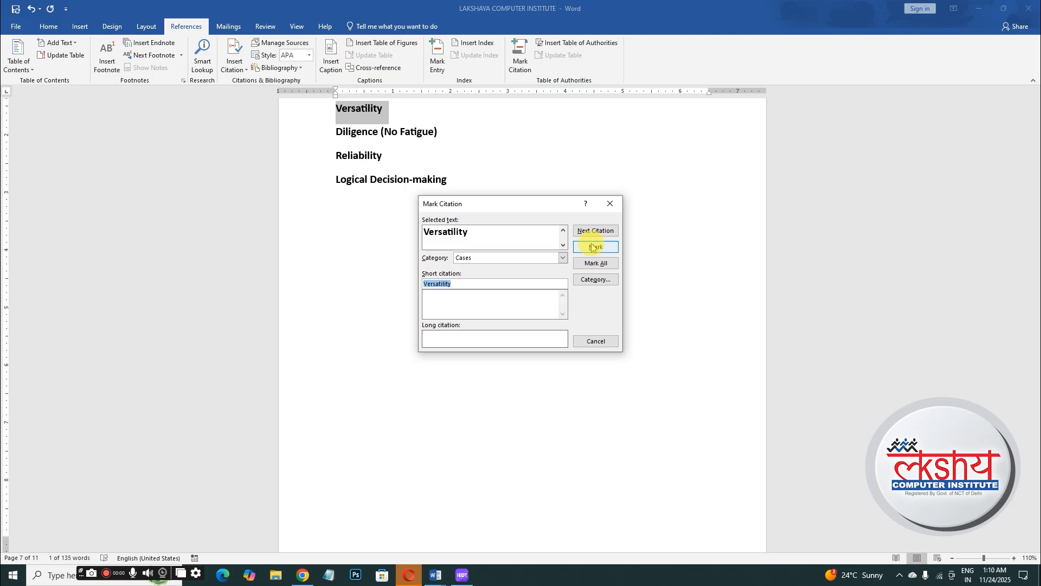
left_click(594, 342)
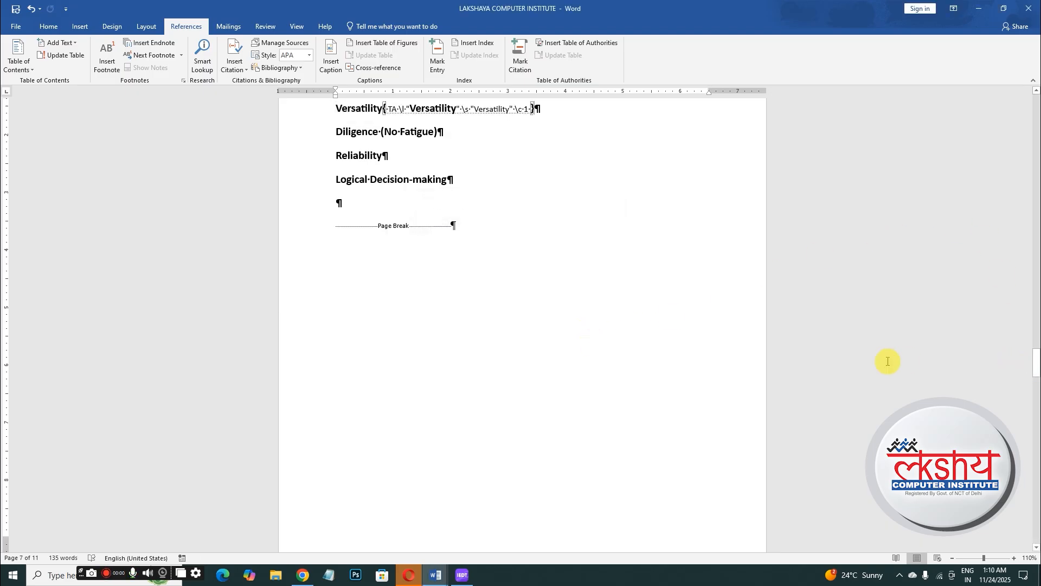
- Hide formatting marks and mark the Diligence (No Fatigue) line as a Cases citation
left_click_drag(1036, 372, 1037, 354)
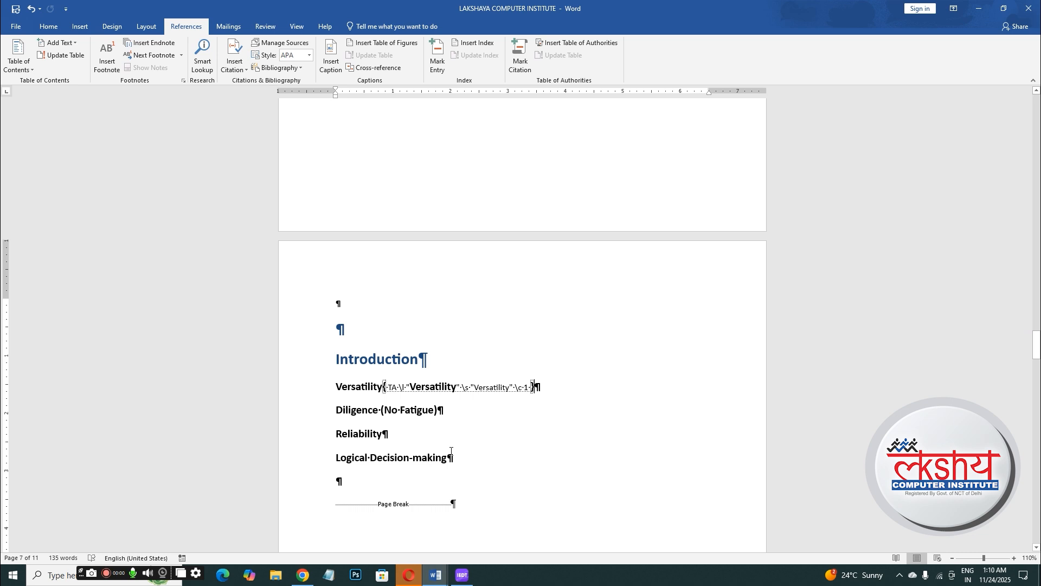
key("ctrl+shift+8")
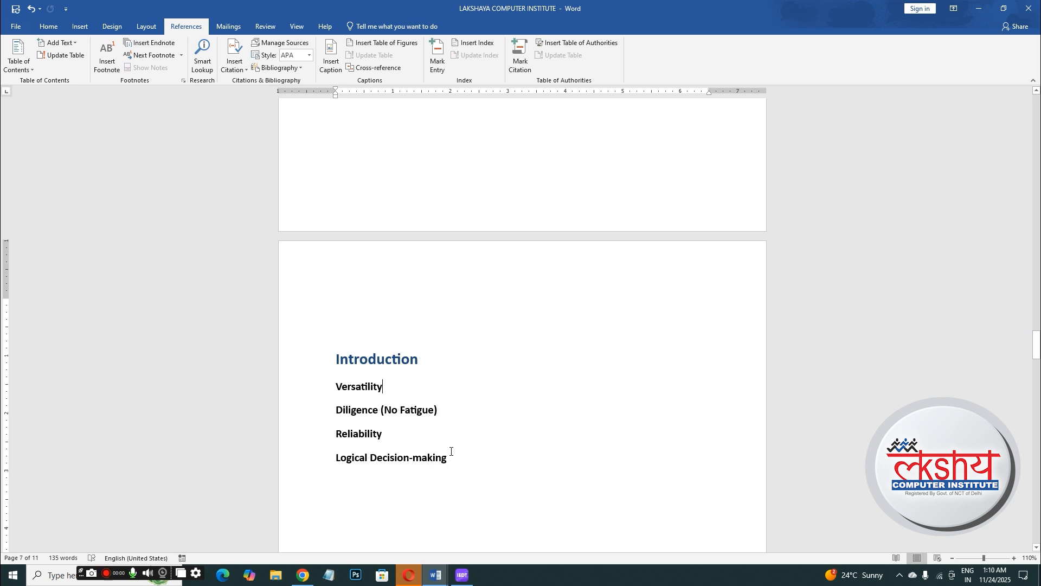
left_click_drag(332, 411, 466, 415)
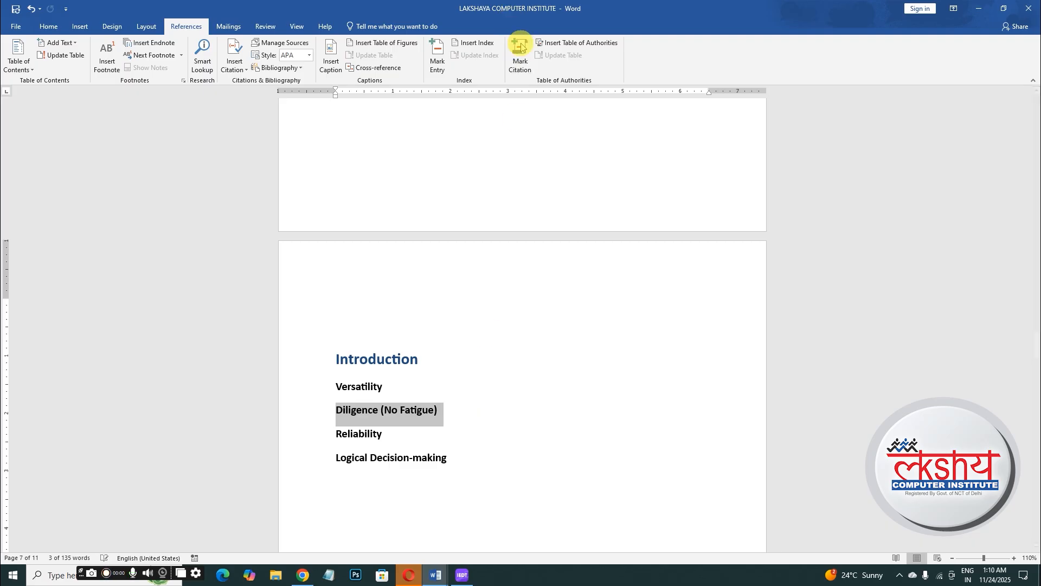
left_click(520, 54)
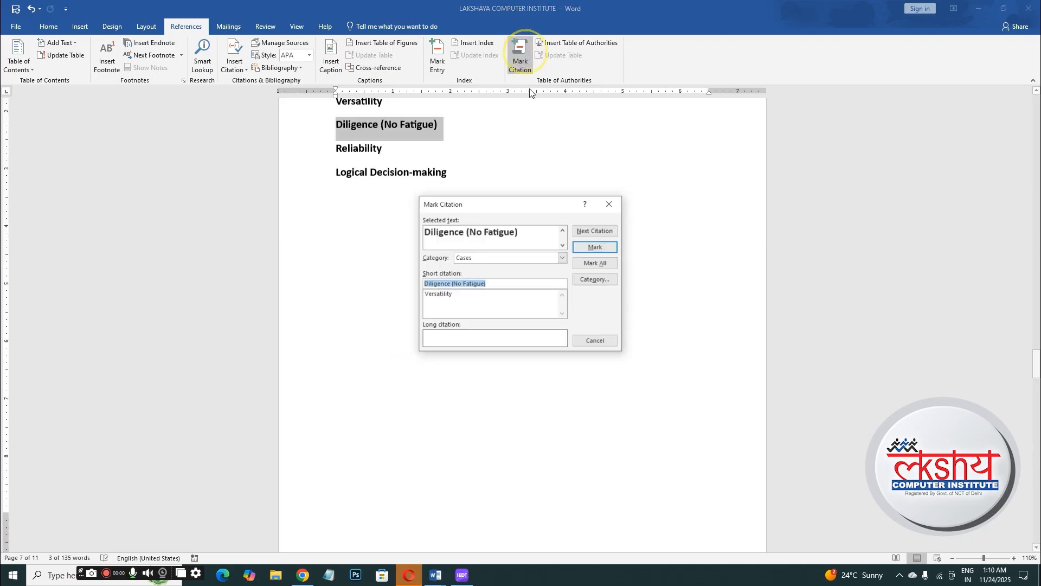
left_click(603, 251)
left_click(596, 340)
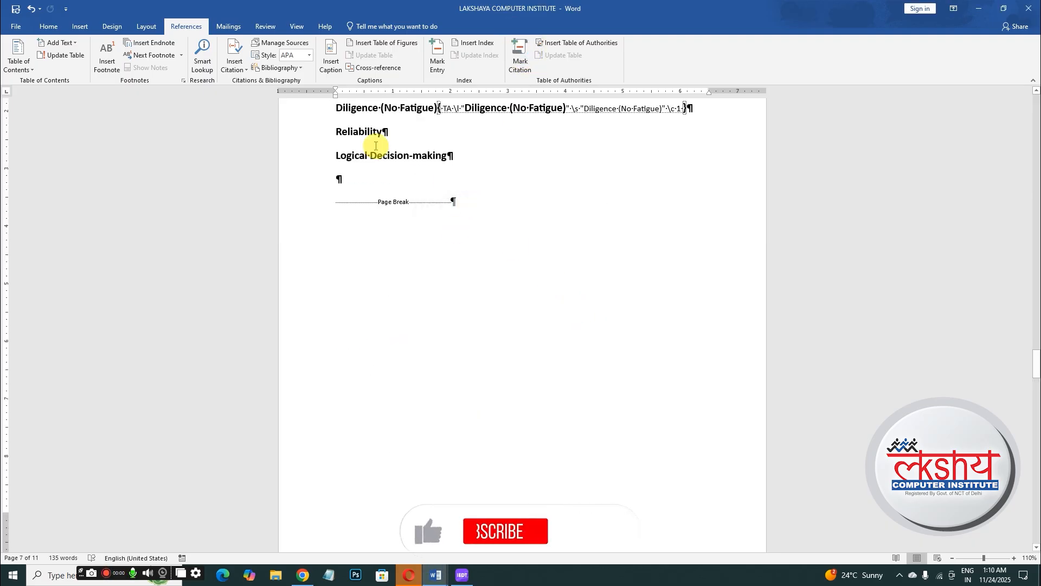
- Mark the Reliability line as a Cases citation and hide formatting marks again
left_click_drag(336, 132, 424, 140)
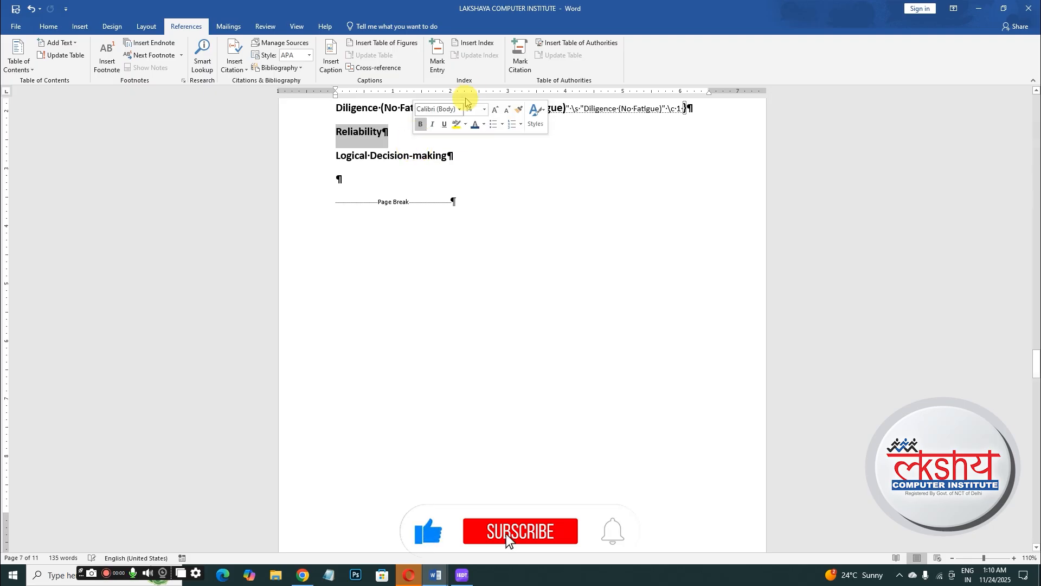
left_click(519, 54)
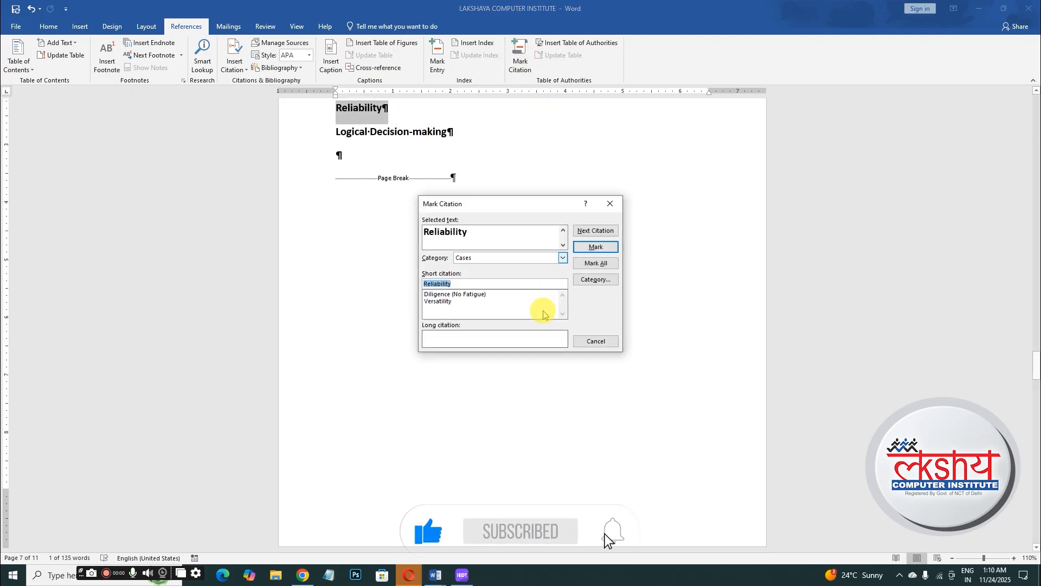
left_click(595, 246)
left_click(596, 341)
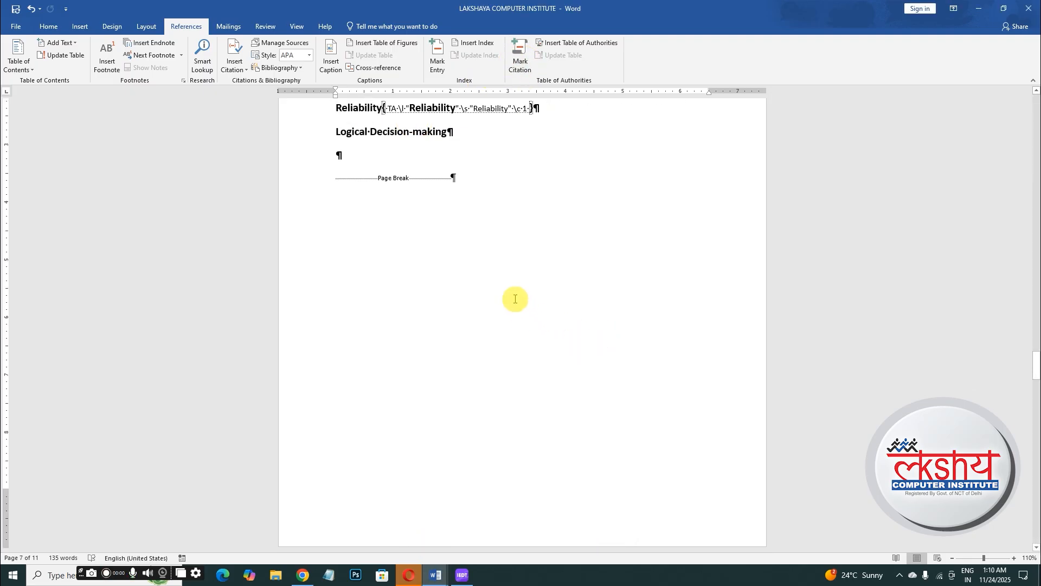
key("ctrl+shift+8")
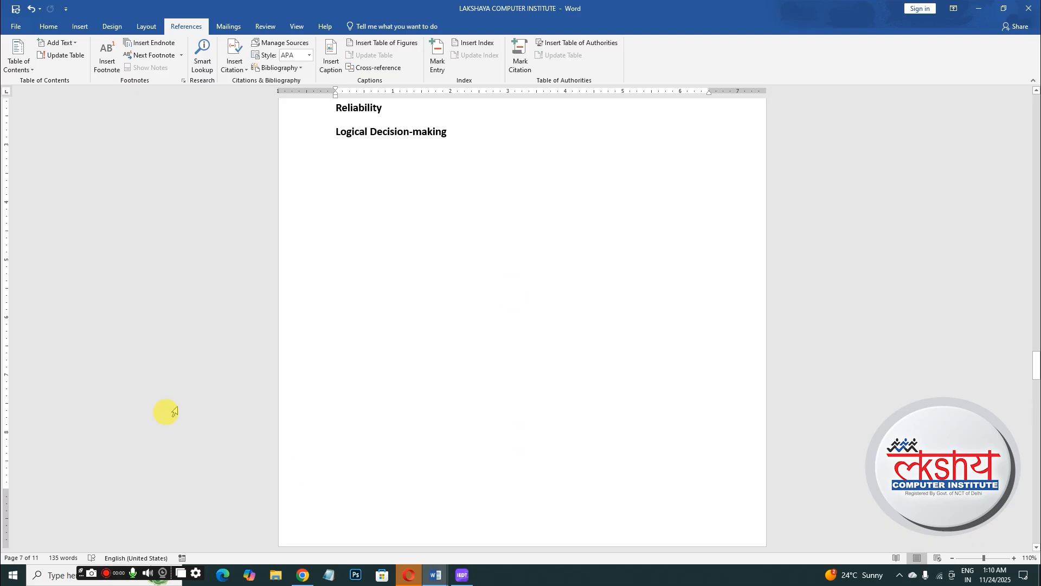
left_click_drag(1037, 379, 1037, 347)
- Add two blank lines above the Introduction heading and insert a table of authorities there with default settings
left_click(345, 505)
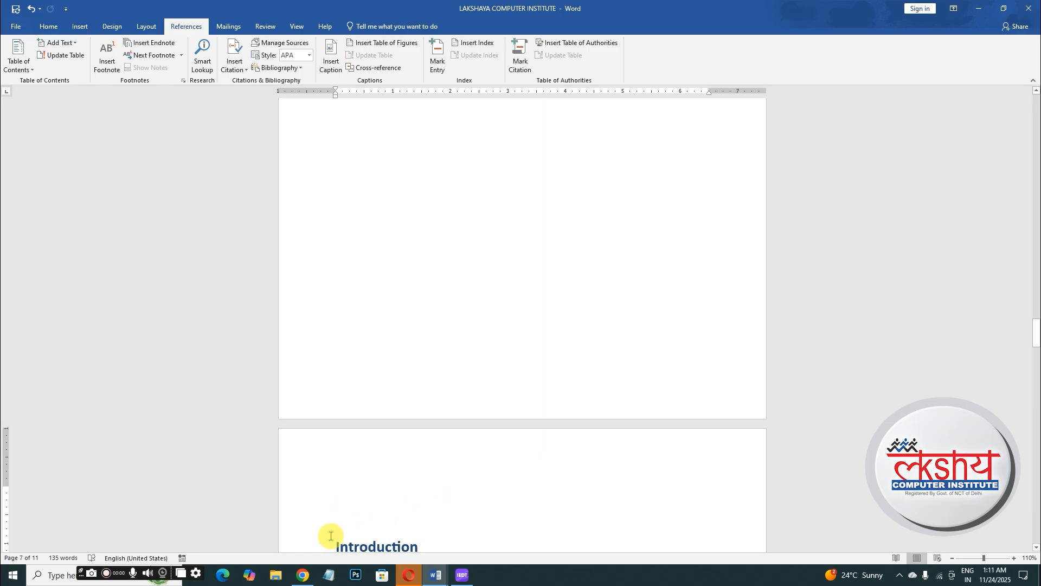
key("Return")
key("Return")
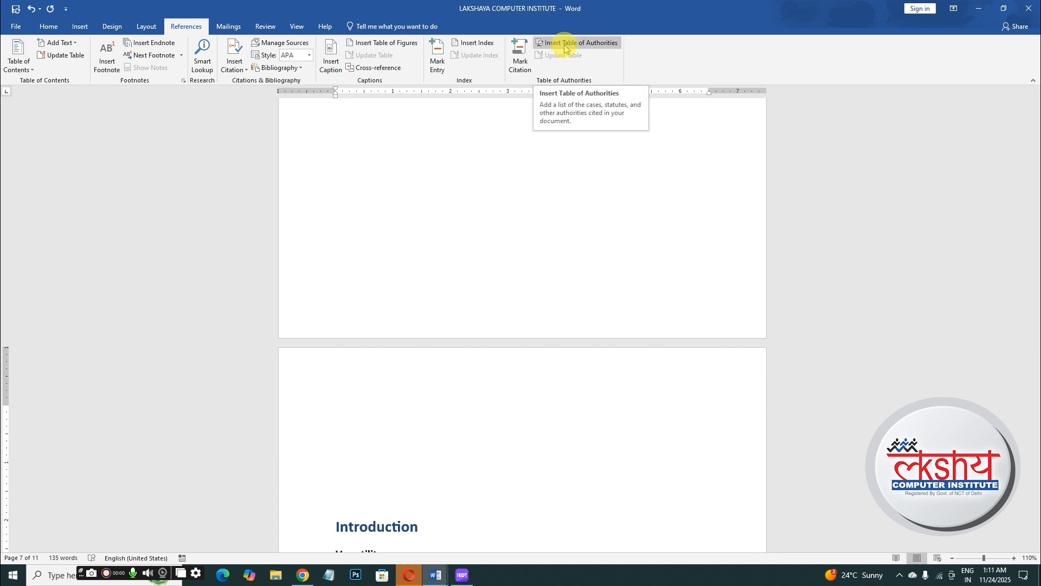
left_click(591, 48)
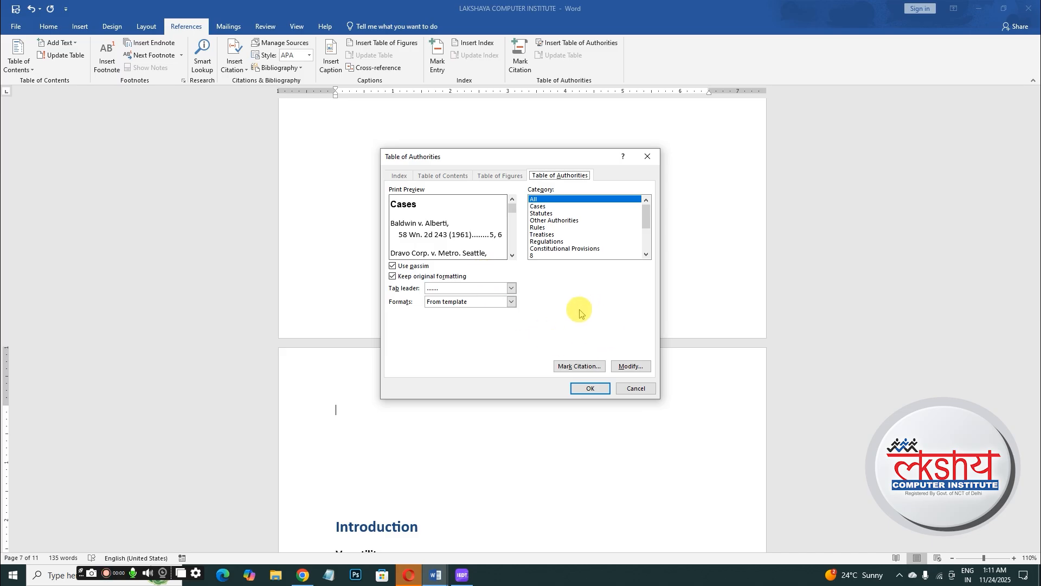
left_click(590, 389)
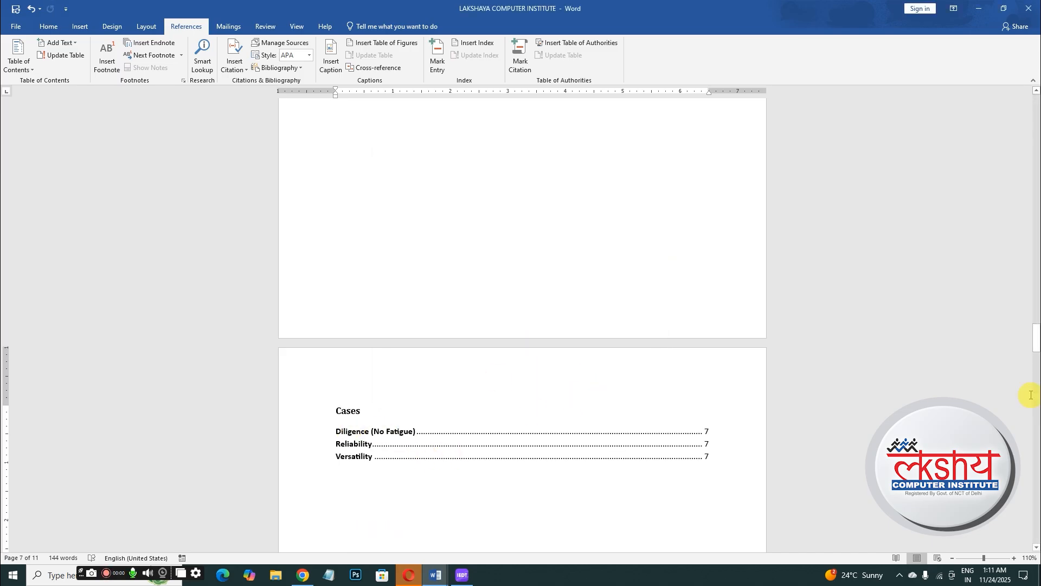
left_click_drag(1035, 332, 1035, 347)
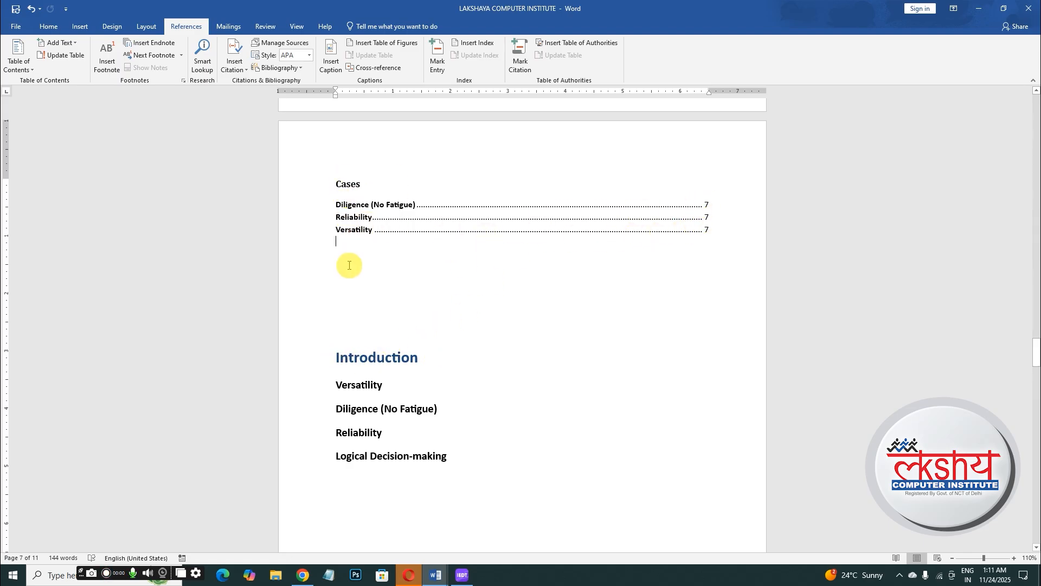
- Mark the Logical Decision-making line as a citation in the Cases category
left_click(324, 461)
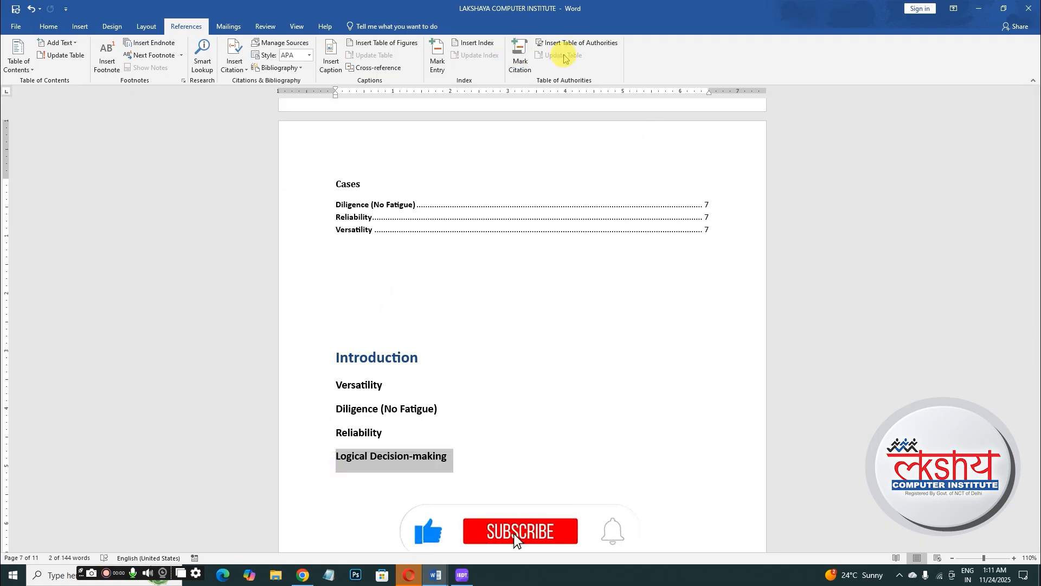
left_click(516, 59)
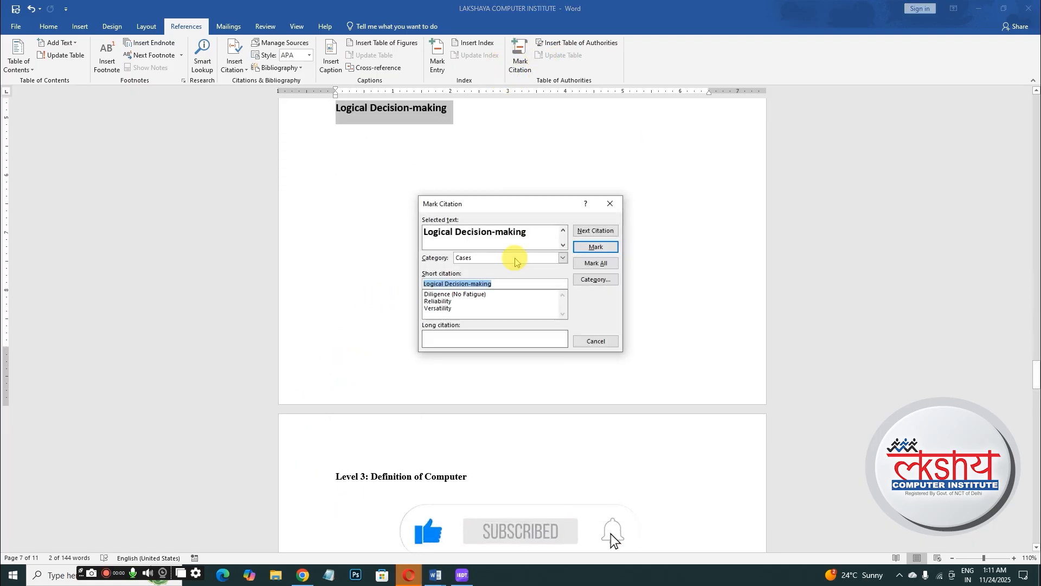
left_click(594, 248)
left_click(591, 342)
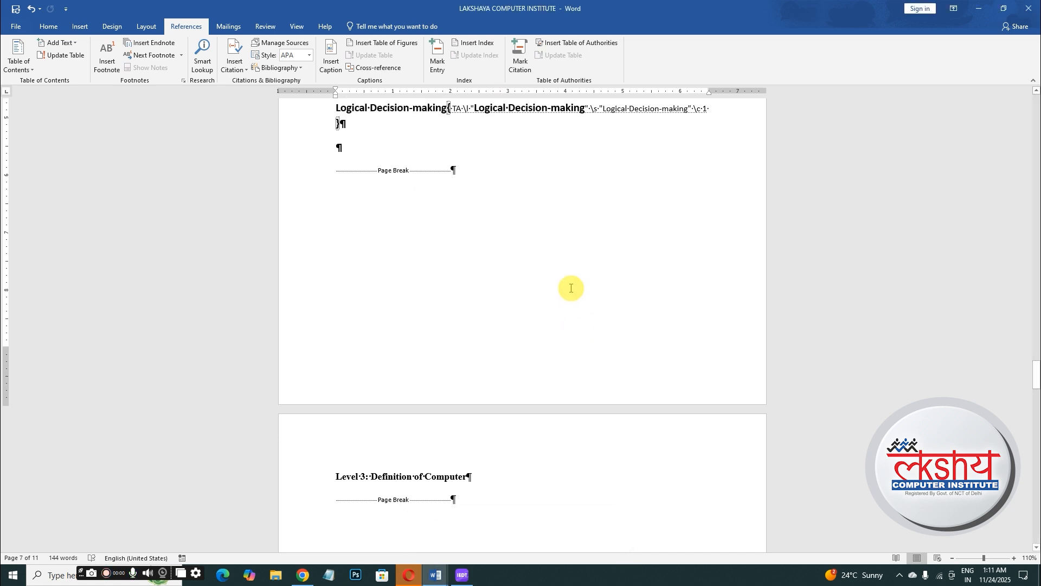
- Hide formatting marks and update the table of authorities to include the new citation
key("ctrl+shift+8")
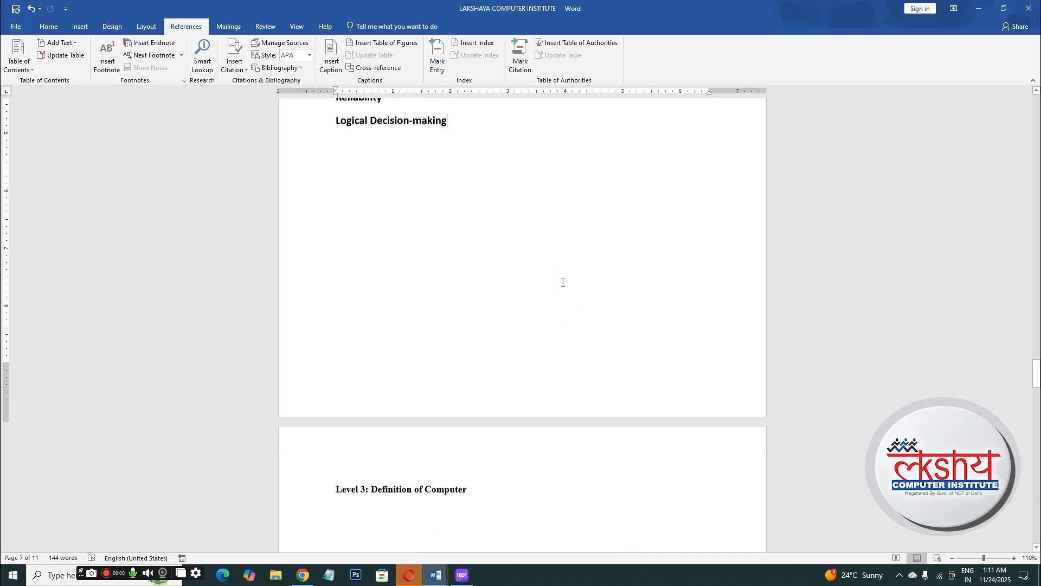
left_click_drag(1037, 372, 569, 309)
left_click_drag(337, 233, 403, 264)
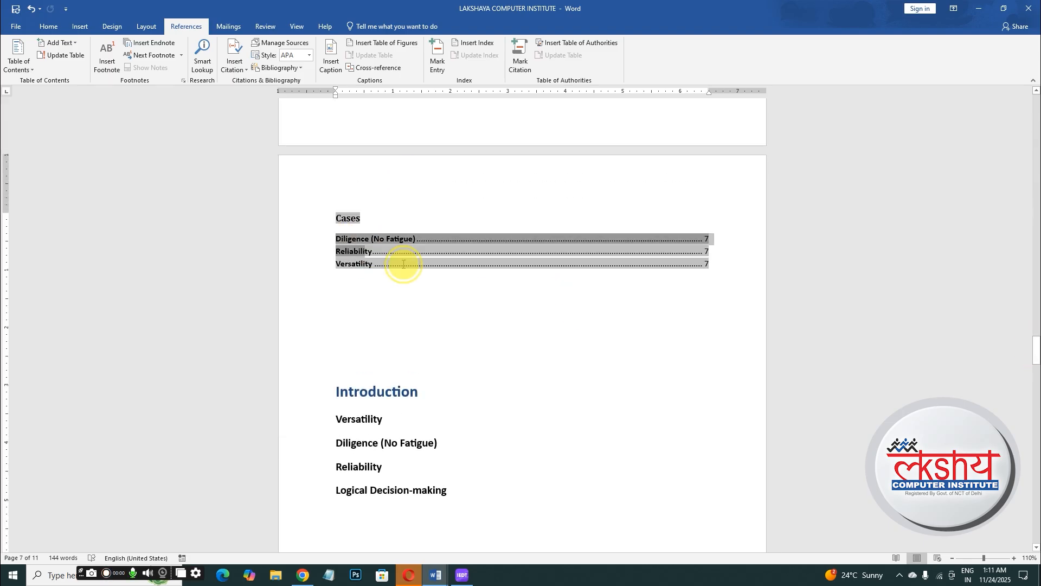
left_click(561, 55)
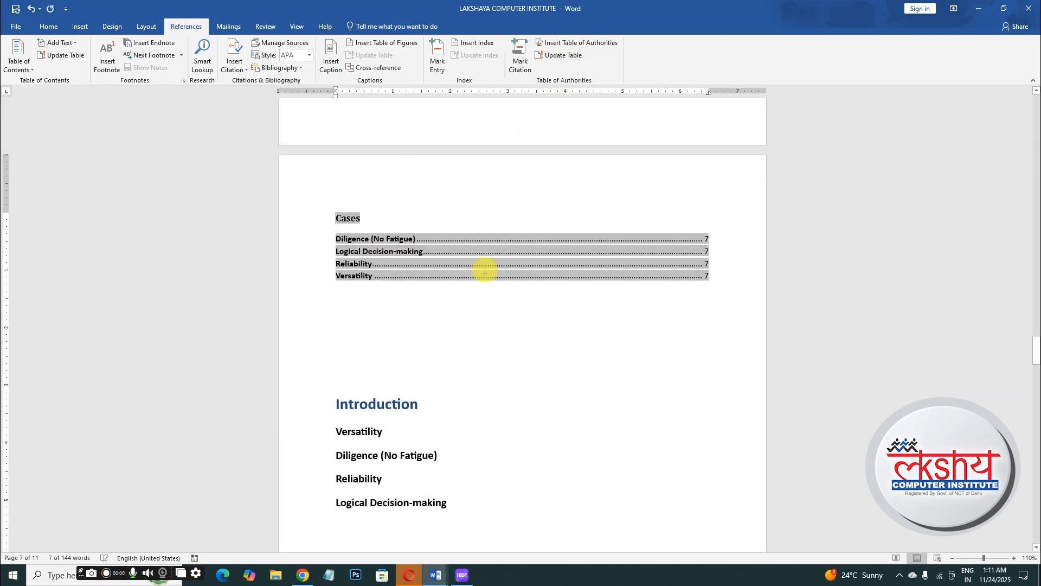
left_click(371, 346)
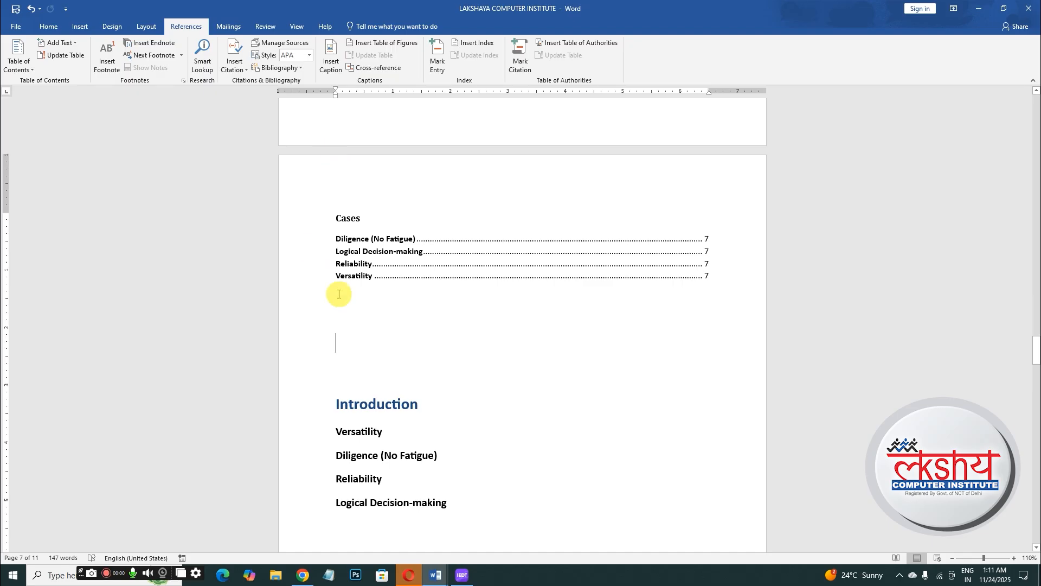